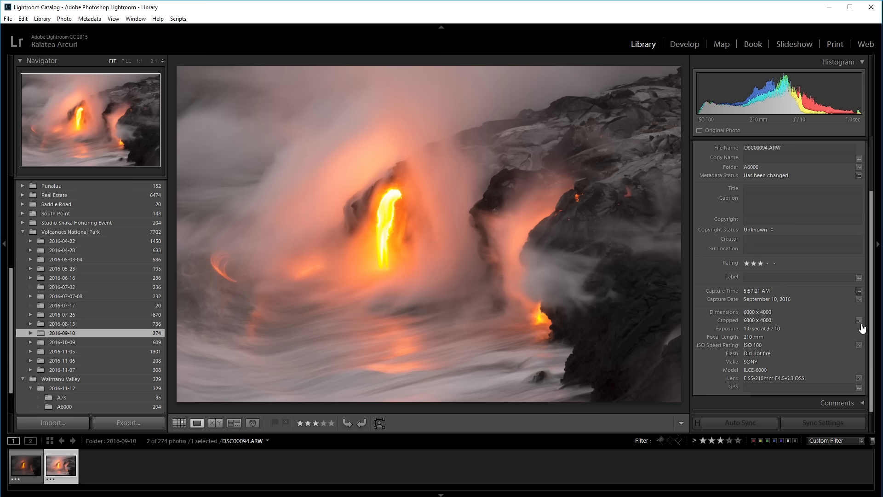
# - Examine the capture metadata of DSC00094.ARW, including its exposure, focal length, ISO and lens
pyautogui.moveTo(870, 333)
pyautogui.mouseDown()
pyautogui.moveTo(871, 279)
pyautogui.moveTo(862, 335)
pyautogui.mouseUp()
pyautogui.scroll(3, 861, 344)
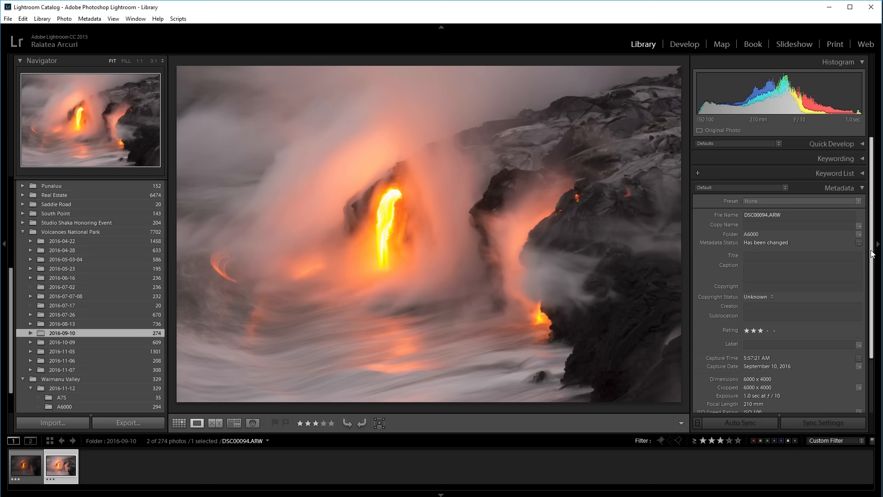
pyautogui.scroll(-3, 870, 253)
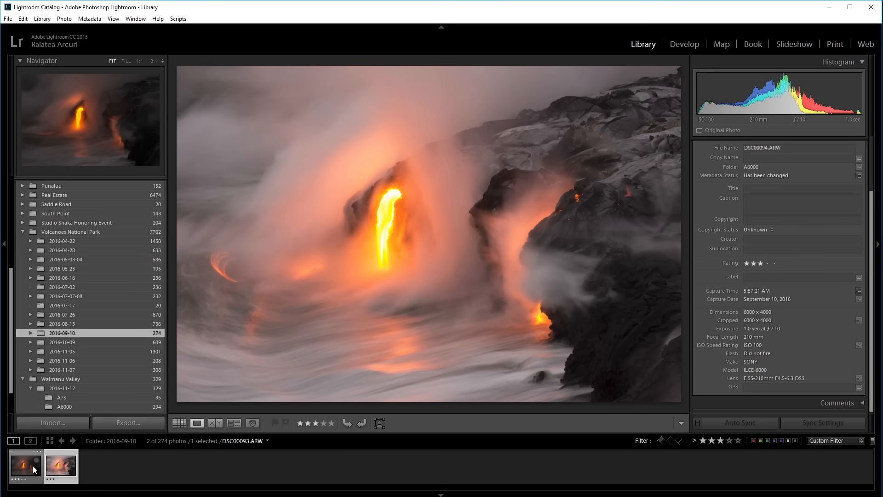
# - Switch to the Develop module and compare DSC00093.ARW with DSC00094.ARW, finishing with DSC00094.ARW selected
pyautogui.click(687, 45)
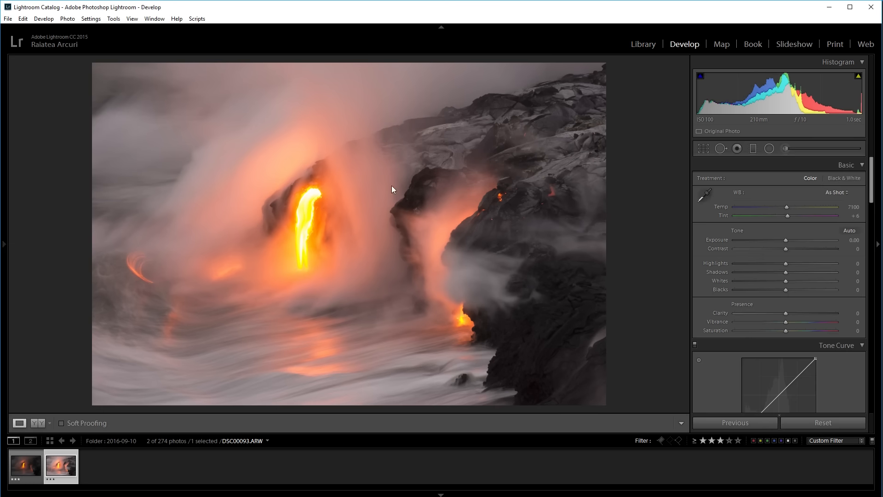
pyautogui.click(23, 467)
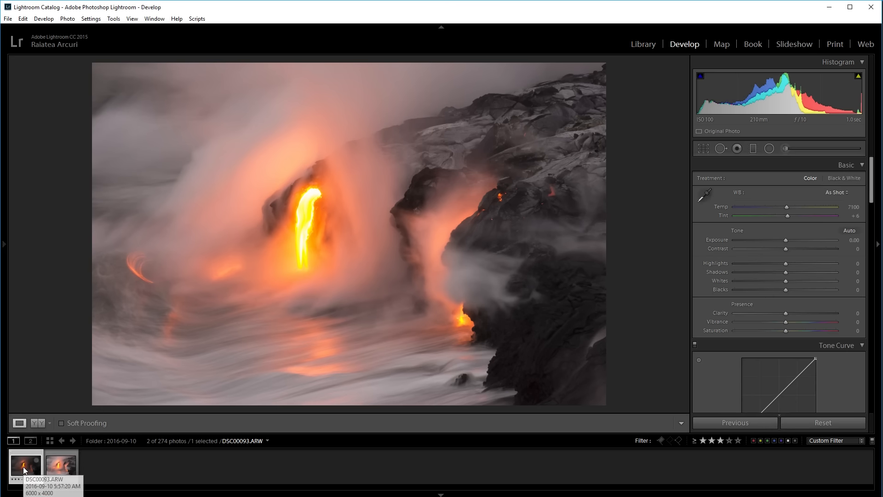
pyautogui.click(63, 465)
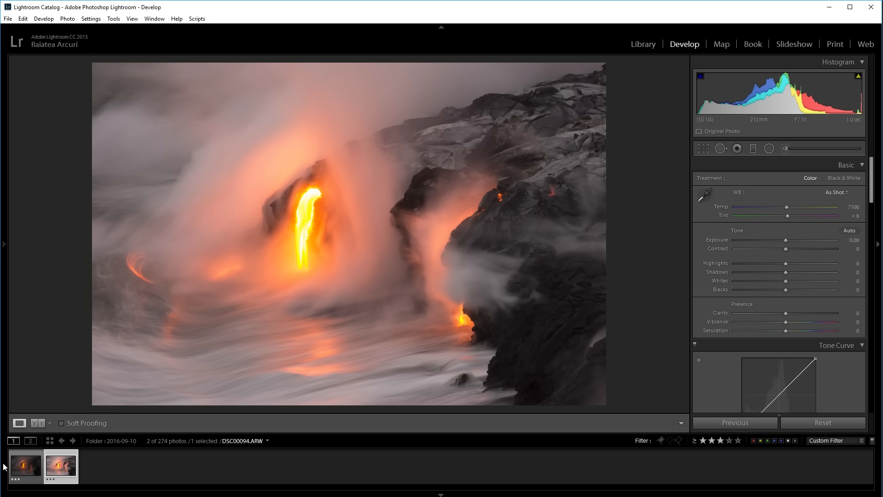
pyautogui.click(19, 469)
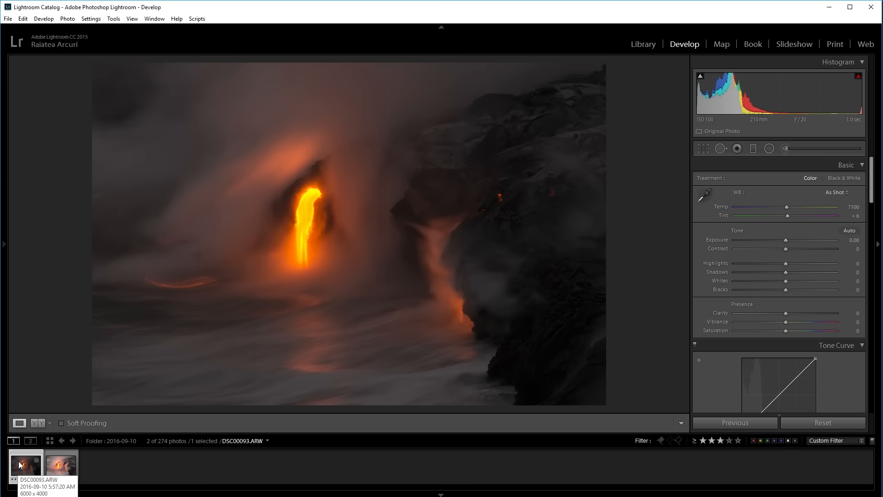
pyautogui.click(59, 466)
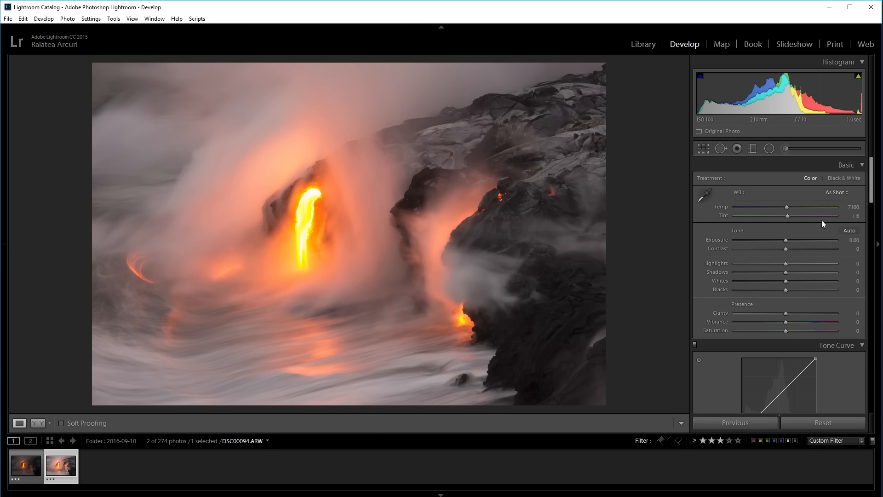
# - Set DSC00094.ARW's Exposure to -1.43, Highlights to -19, Shadows to +29 and Vibrance to +22
pyautogui.moveTo(789, 239); pyautogui.dragTo(772, 239)
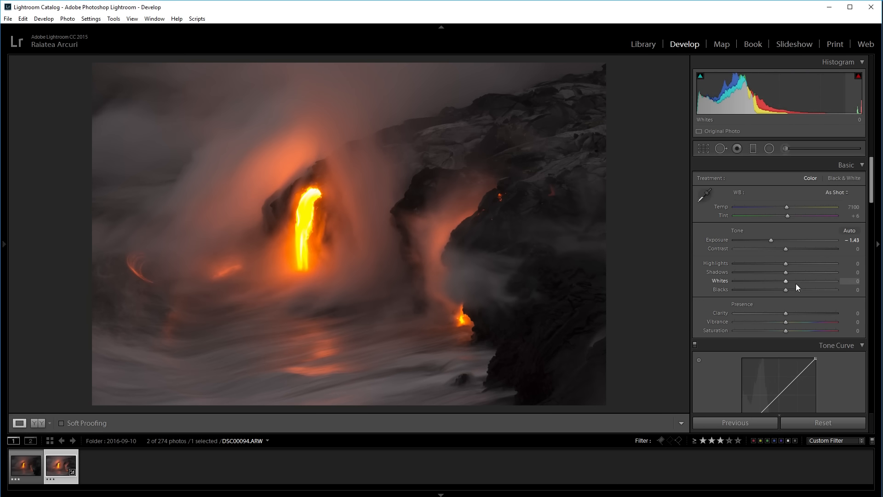
pyautogui.moveTo(793, 271); pyautogui.dragTo(801, 273)
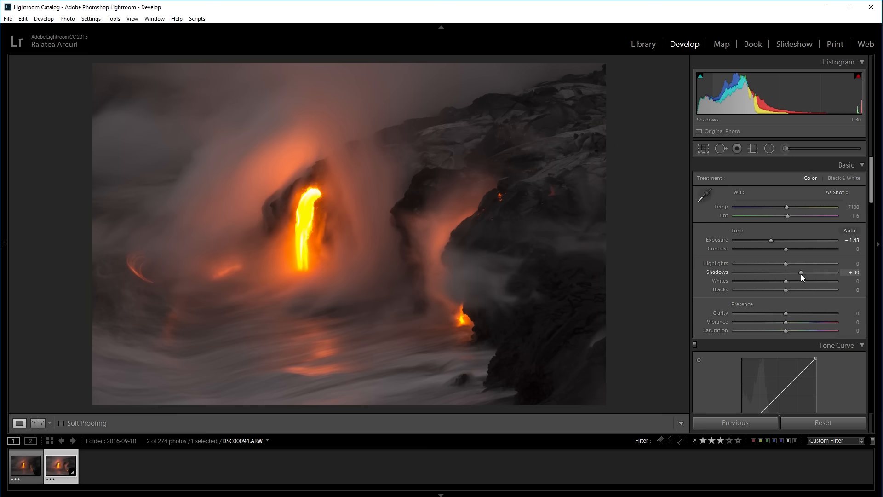
pyautogui.moveTo(774, 263); pyautogui.dragTo(777, 264)
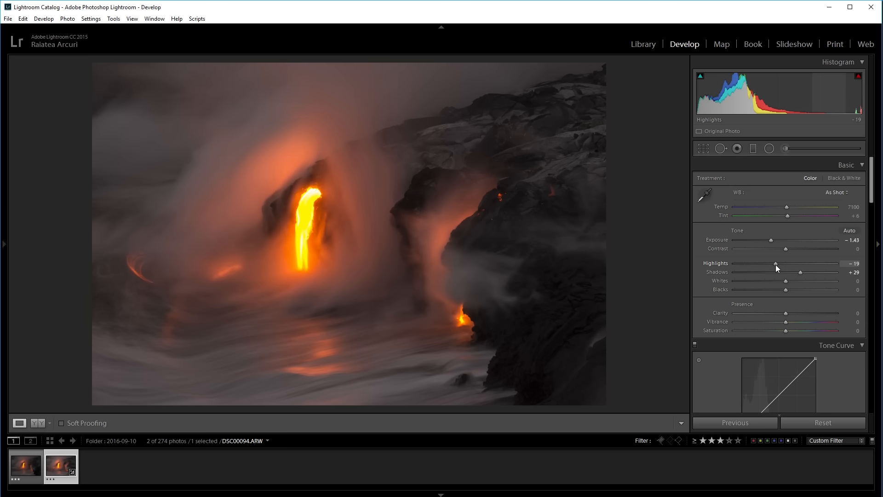
pyautogui.moveTo(776, 264); pyautogui.dragTo(775, 264)
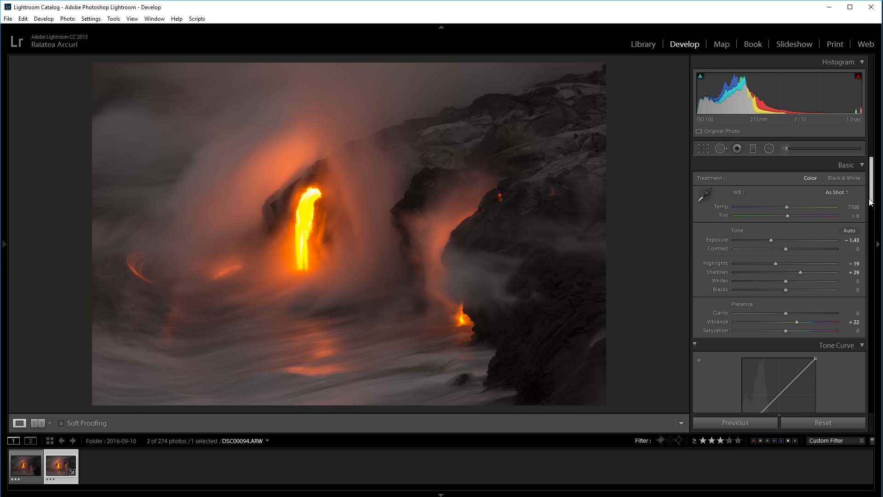
# - Cool the white balance of DSC00094.ARW by setting Temp to 5801 and Tint to -17
pyautogui.click(876, 227)
pyautogui.click(876, 227)
pyautogui.scroll(-3, 792, 201)
pyautogui.scroll(3, 792, 200)
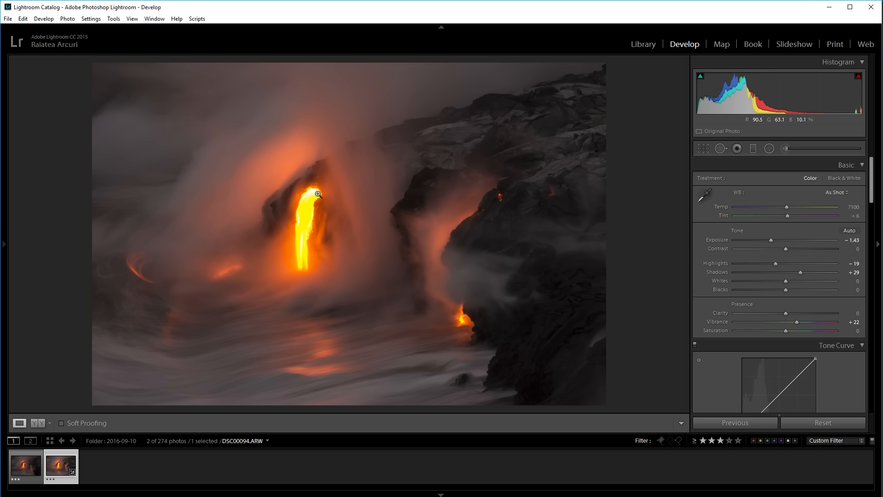
pyautogui.moveTo(798, 206); pyautogui.dragTo(775, 208)
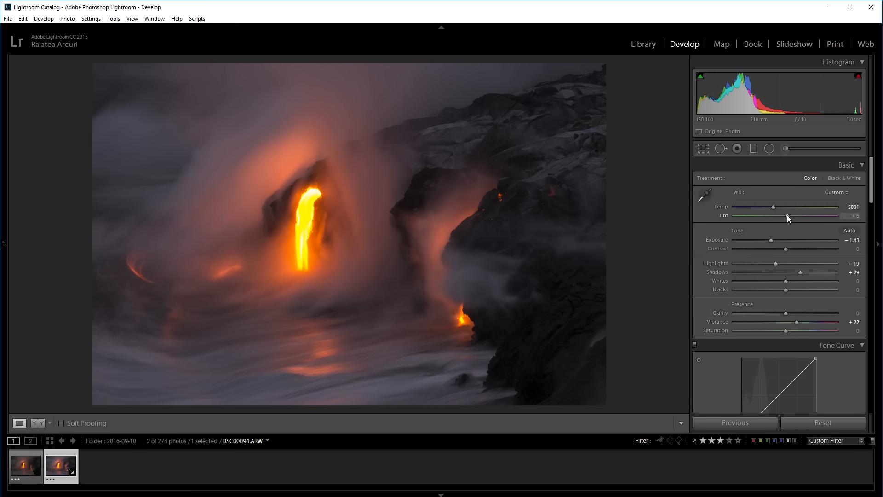
pyautogui.moveTo(788, 215); pyautogui.dragTo(782, 214)
pyautogui.moveTo(782, 217); pyautogui.dragTo(780, 217)
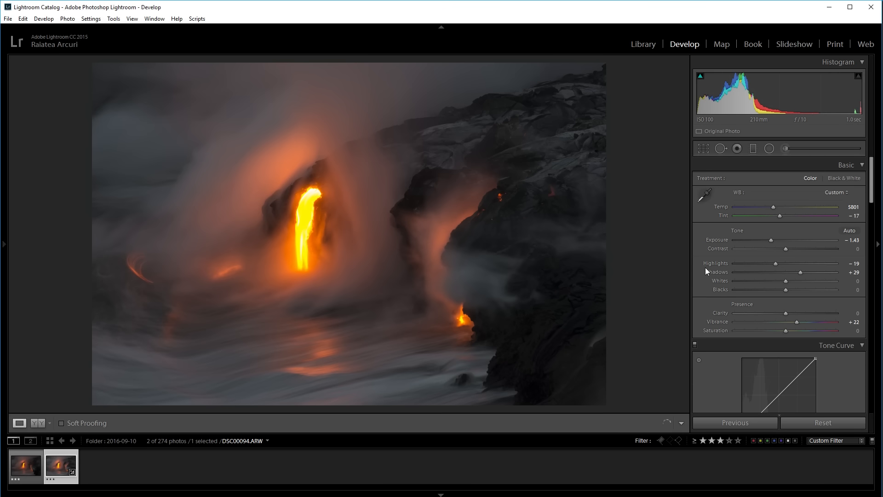
# - Sharpen DSC00094.ARW with Amount 74 and Radius 2.0, checking the rock detail up close
pyautogui.moveTo(870, 197); pyautogui.dragTo(871, 284)
pyautogui.click(423, 167)
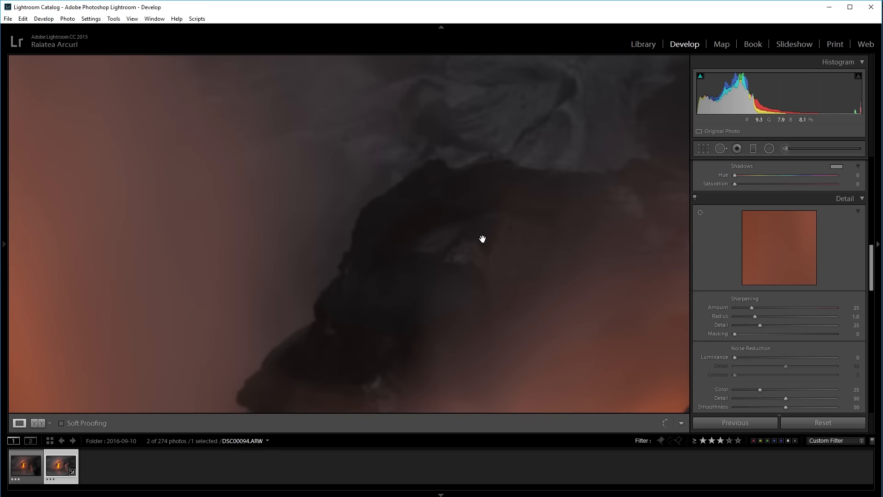
pyautogui.moveTo(476, 332); pyautogui.dragTo(405, 221)
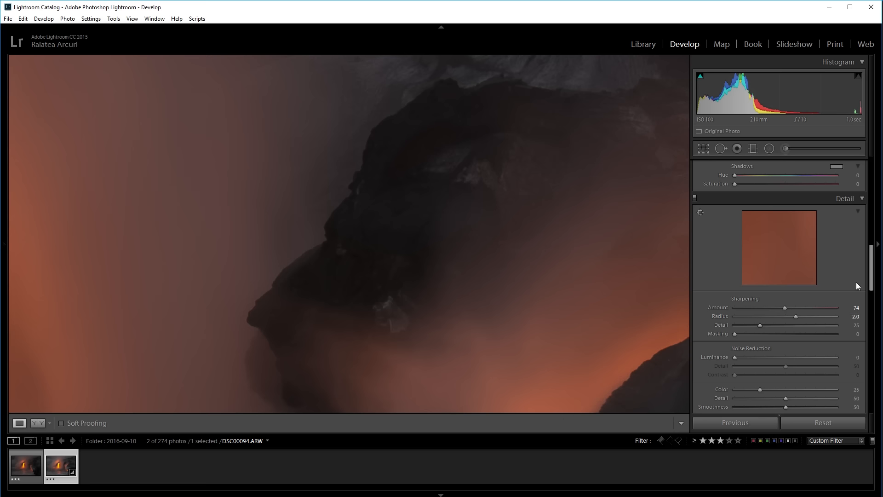
pyautogui.moveTo(573, 298); pyautogui.dragTo(530, 250)
pyautogui.moveTo(471, 239); pyautogui.dragTo(567, 167)
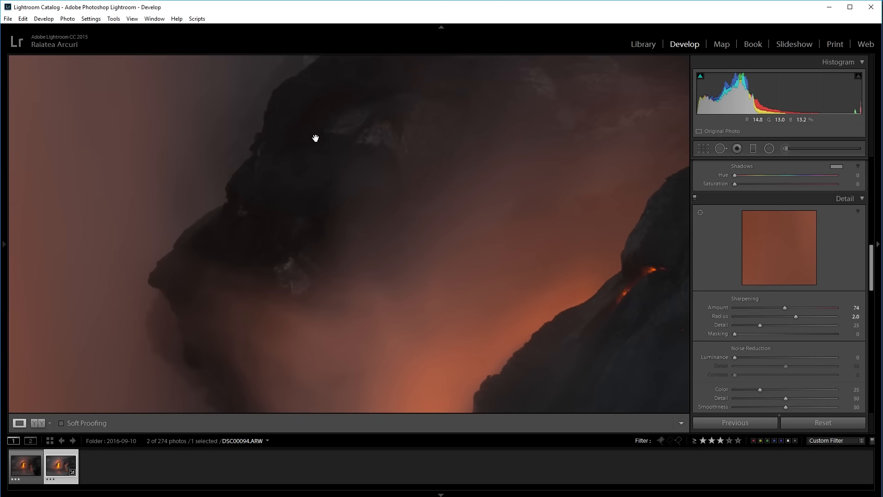
pyautogui.moveTo(315, 138); pyautogui.dragTo(454, 301)
pyautogui.click(428, 241)
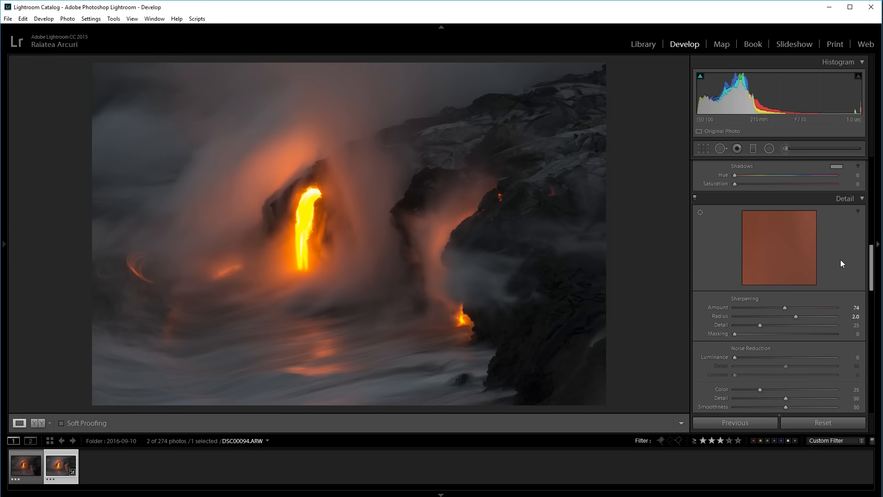
# - Copy all develop settings from DSC00094.ARW and paste them onto DSC00093.ARW
pyautogui.moveTo(874, 280); pyautogui.dragTo(839, 170)
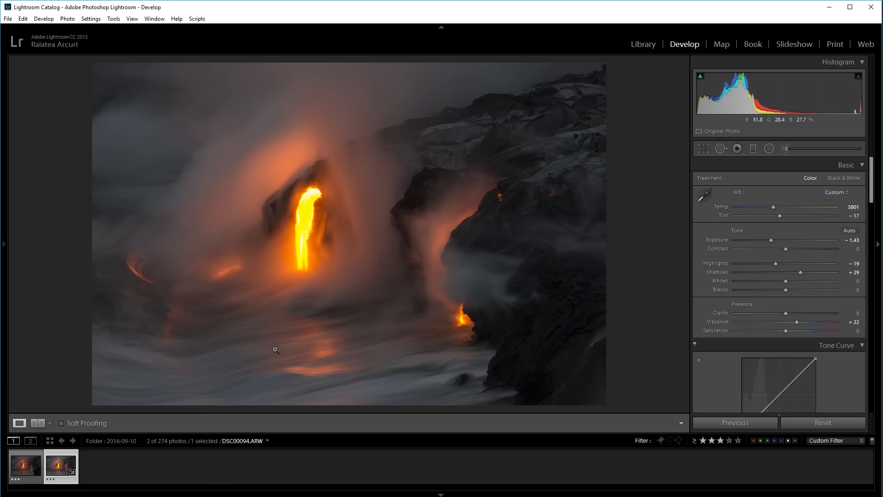
pyautogui.hotkey('ctrl', 'shift', 'c')
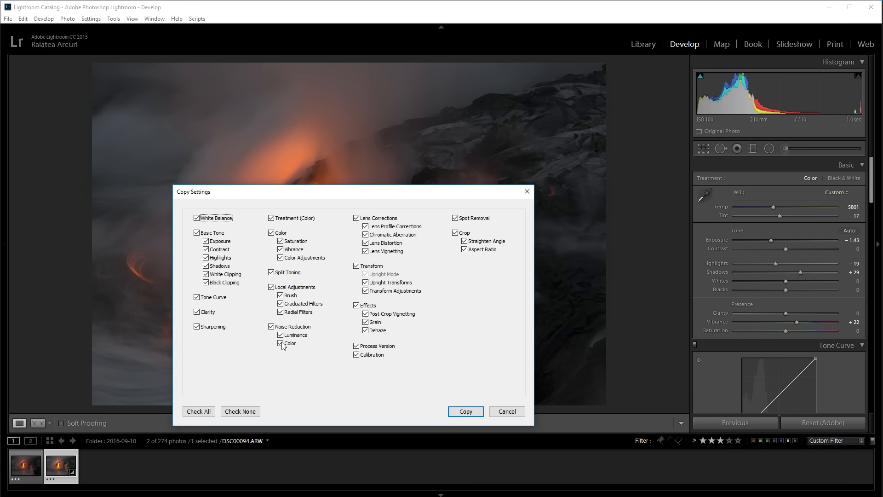
pyautogui.click(465, 412)
pyautogui.click(61, 441)
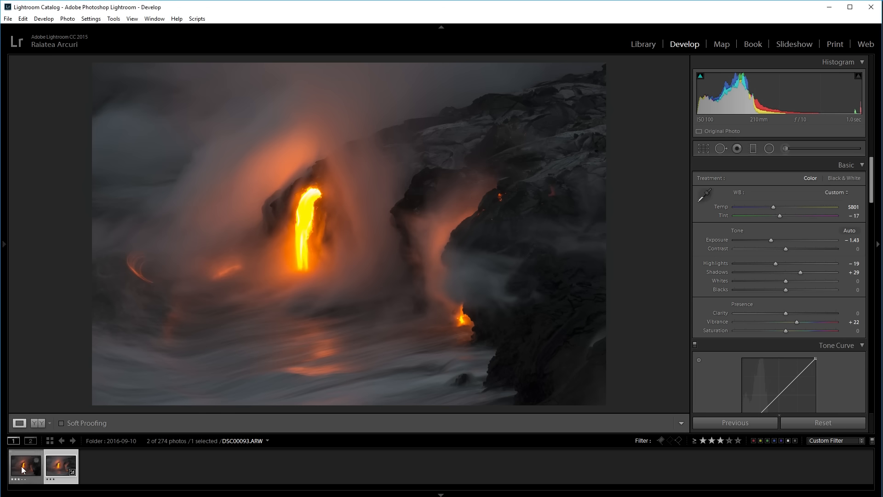
pyautogui.hotkey('ctrl', 'shift', 'v')
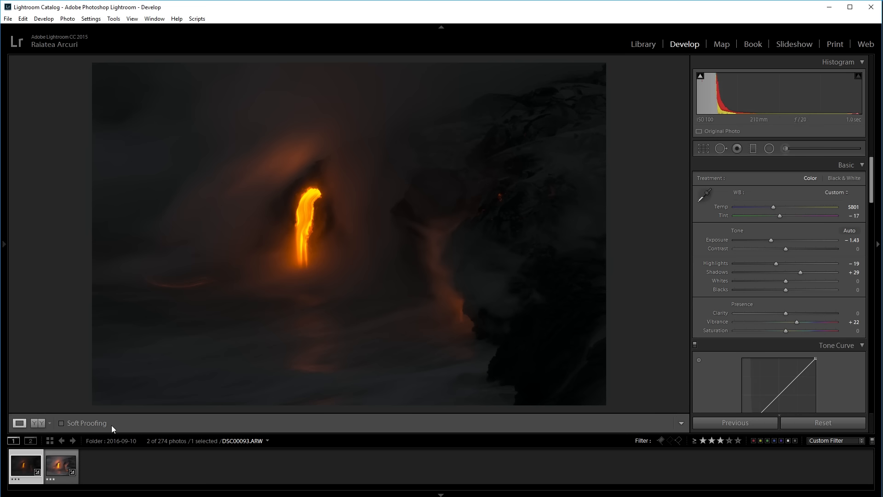
# - Compare the two lava photos and set the Exposure of DSC00093.ARW to +0.43
pyautogui.click(46, 463)
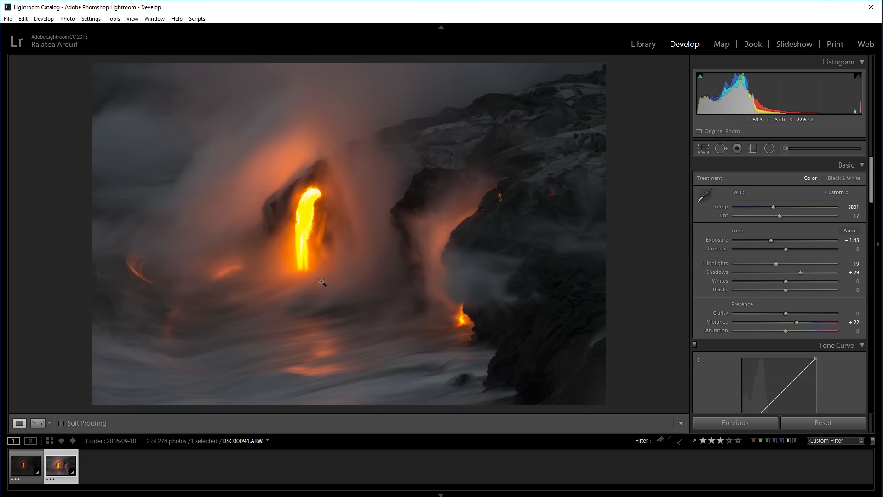
pyautogui.click(26, 465)
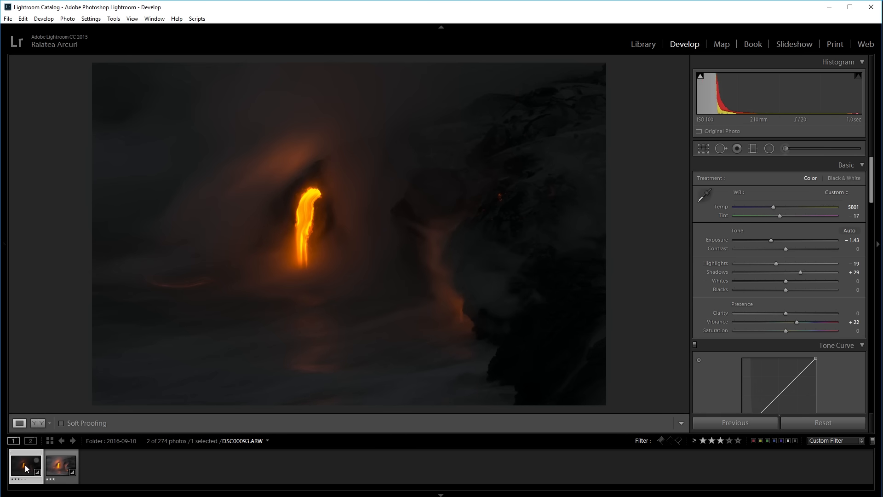
pyautogui.click(54, 467)
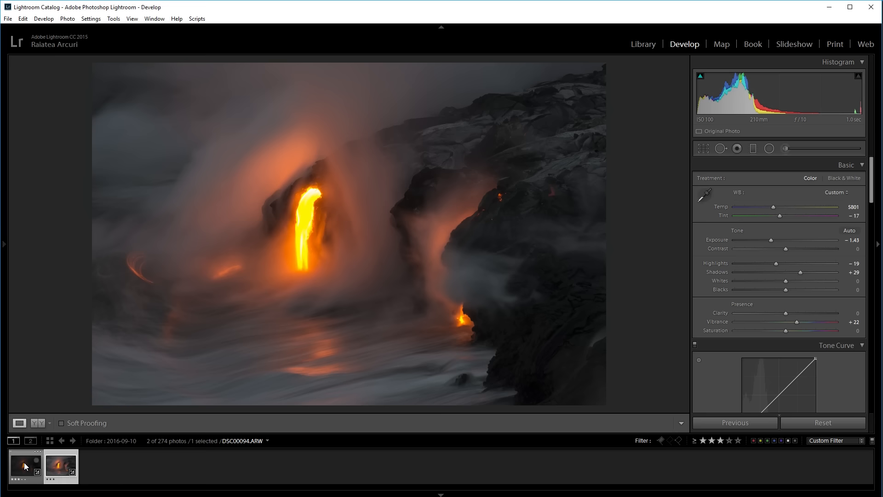
pyautogui.click(26, 465)
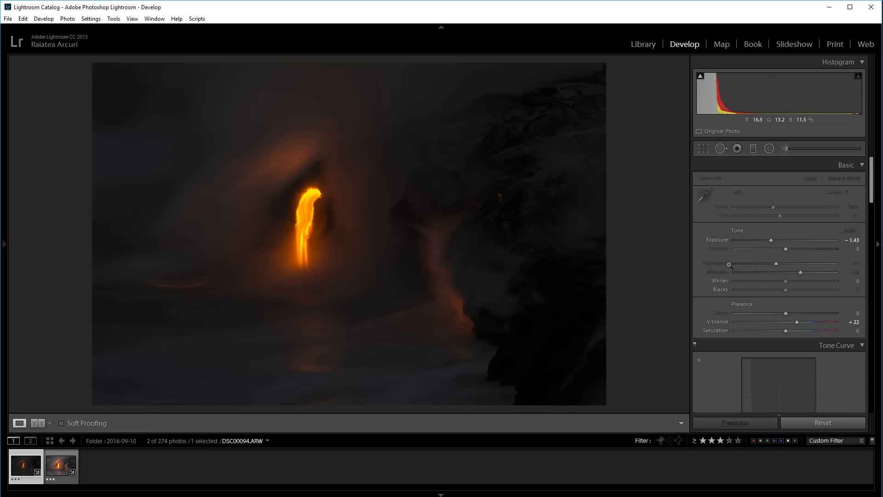
pyautogui.click(852, 240)
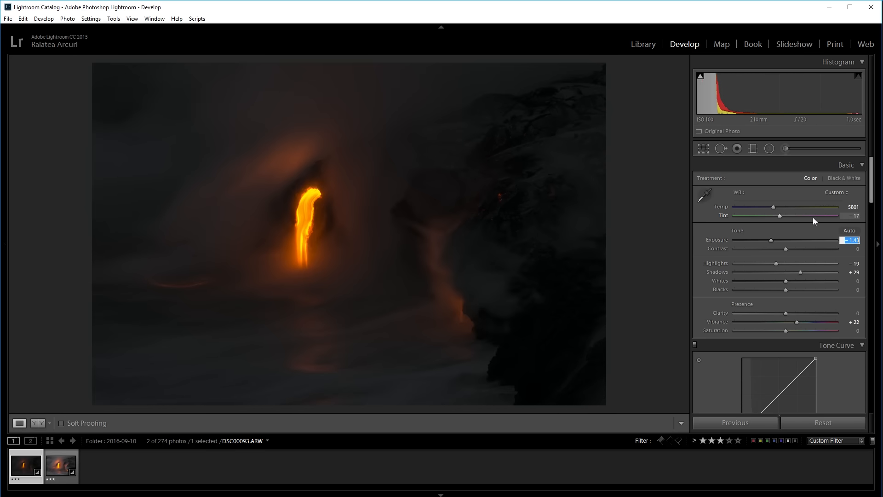
pyautogui.click(850, 241)
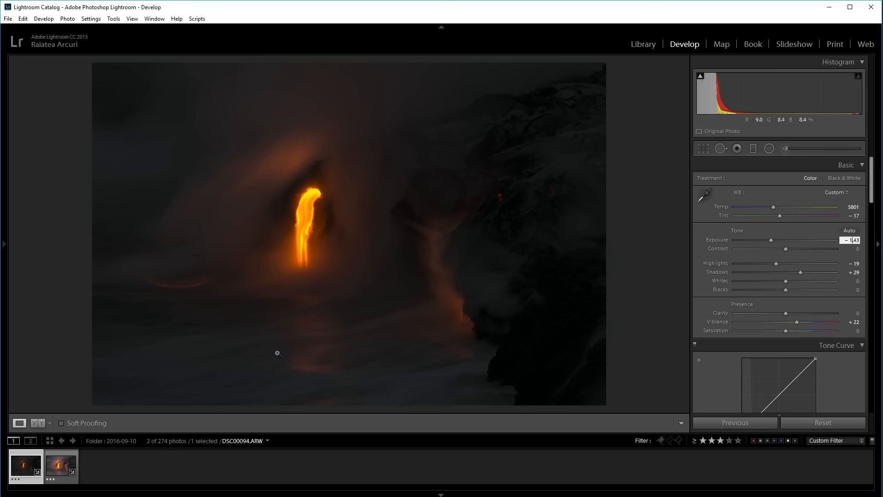
pyautogui.press('Up')
pyautogui.press('Up')
pyautogui.press('Return')
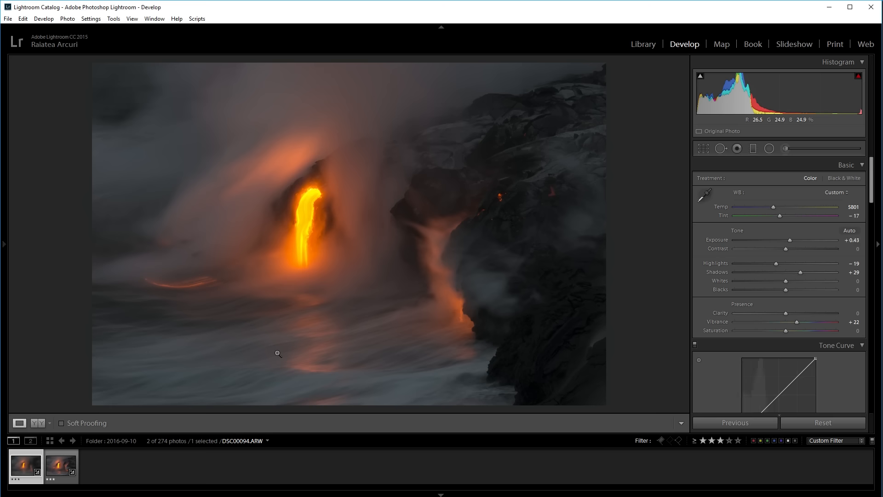
# - Check DSC00093.ARW against DSC00094.ARW and set its Highlights to -38
pyautogui.click(36, 470)
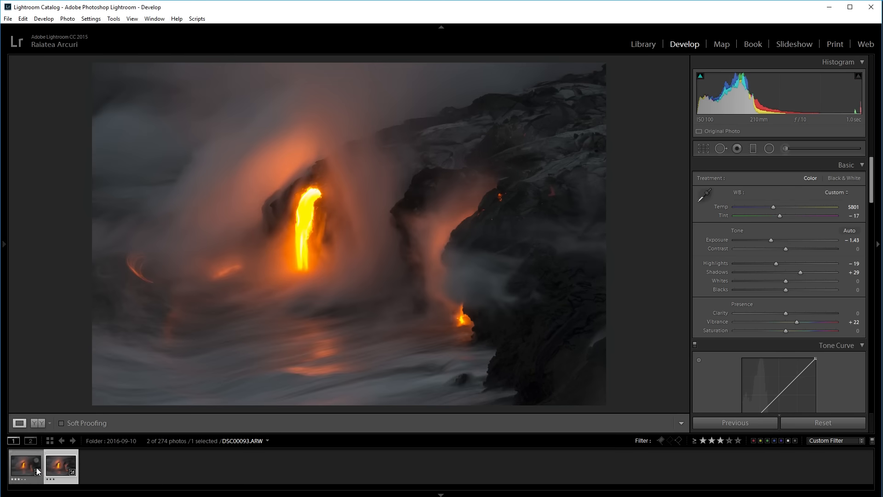
pyautogui.click(28, 466)
pyautogui.click(50, 467)
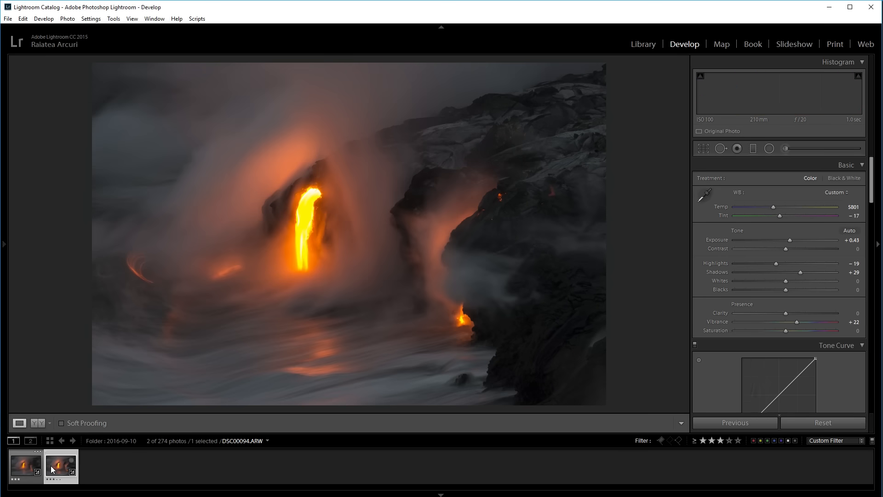
pyautogui.click(40, 468)
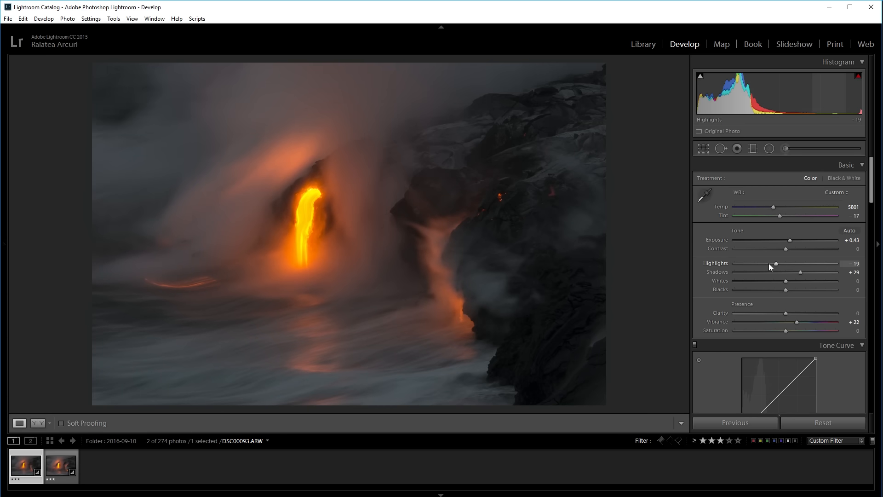
pyautogui.click(768, 263)
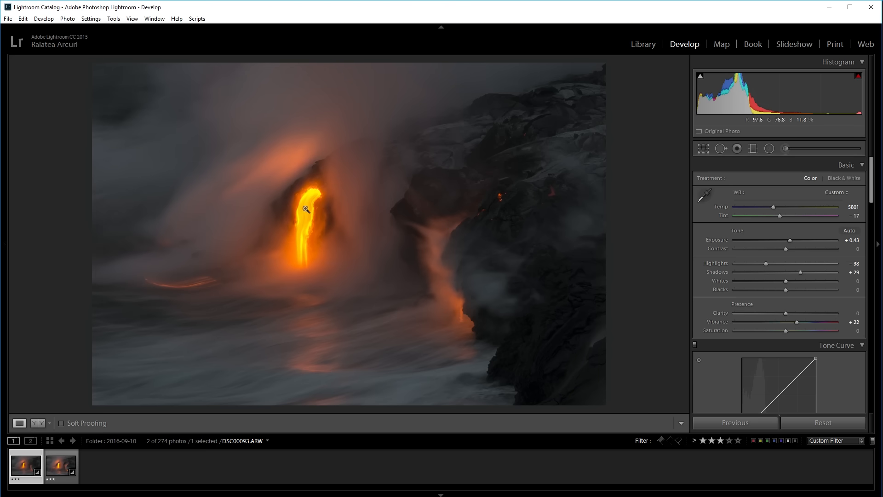
# - Compare the brightness and lava highlights of DSC00093.ARW and DSC00094.ARW
pyautogui.click(54, 469)
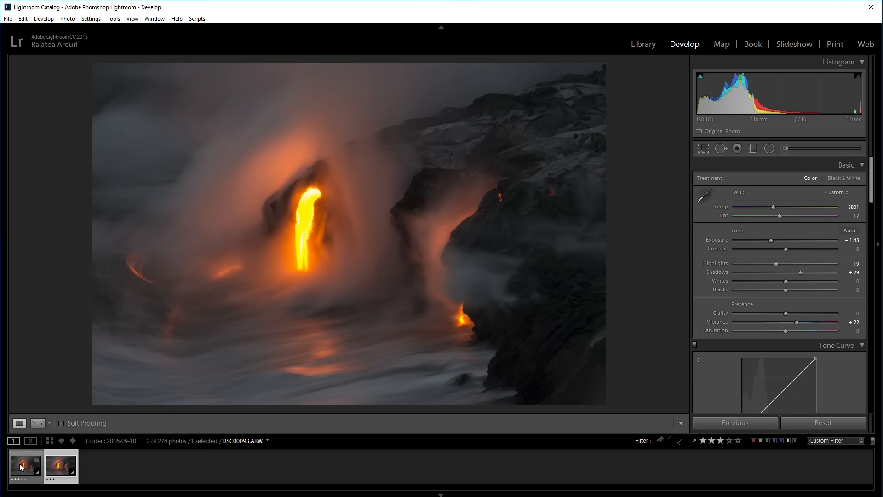
pyautogui.click(19, 467)
pyautogui.keyDown('ctrl'); pyautogui.click(58, 467); pyautogui.keyUp('ctrl')
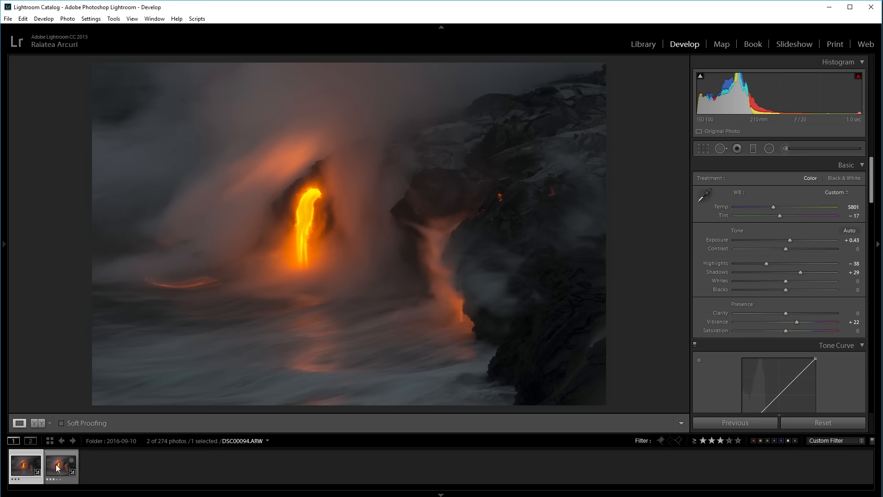
# - Open DSC00094.ARW and DSC00093.ARW together as layers of one document in Photoshop
pyautogui.rightClick(58, 467)
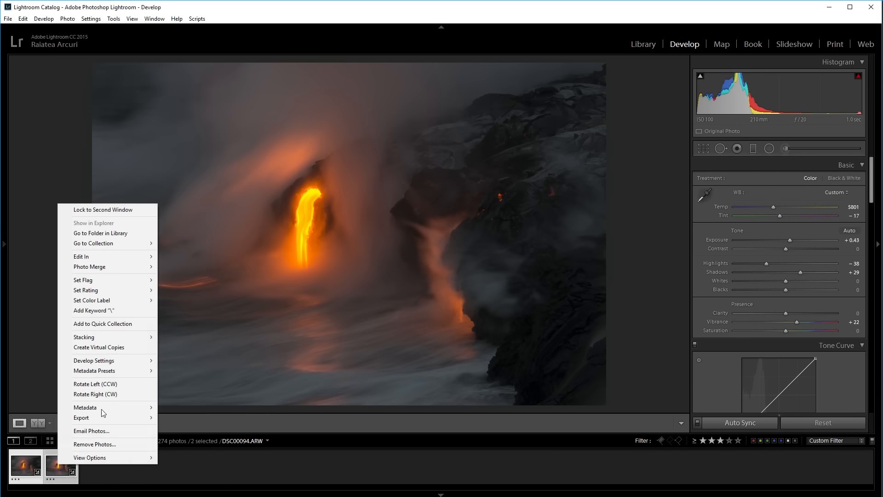
pyautogui.moveTo(133, 257)
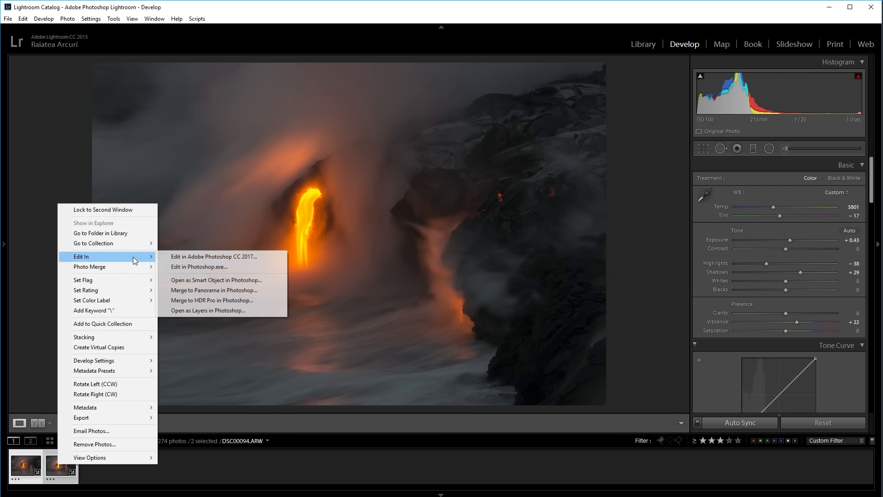
pyautogui.click(200, 311)
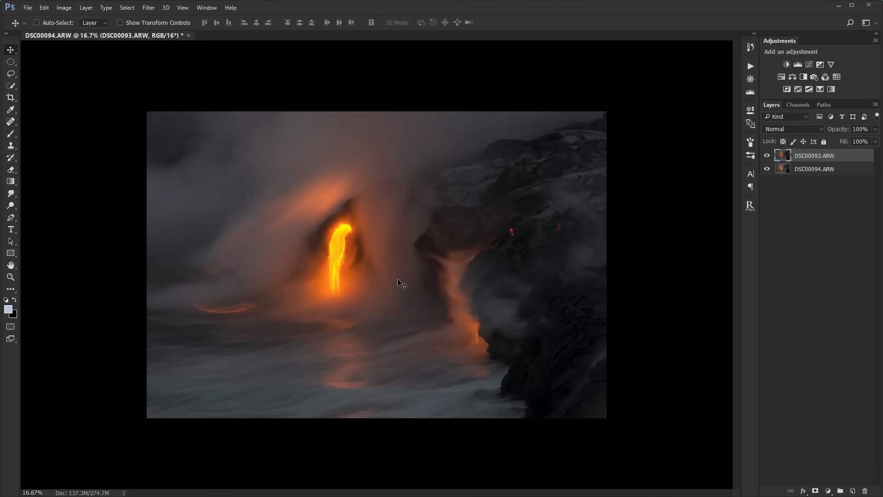
# - Compare the lava stream in the two layers by hiding and showing DSC00093.ARW
pyautogui.scroll(2, 398, 281)
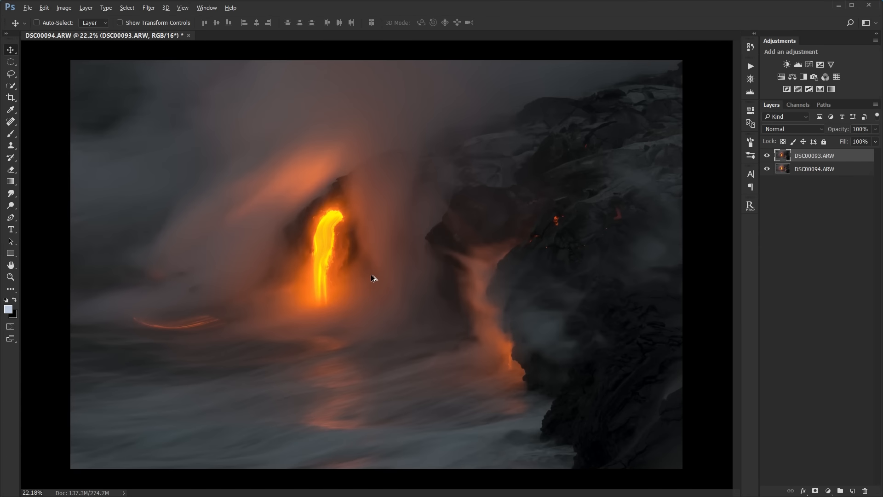
pyautogui.click(767, 155)
pyautogui.click(767, 156)
pyautogui.click(767, 155)
pyautogui.scroll(5, 256, 258)
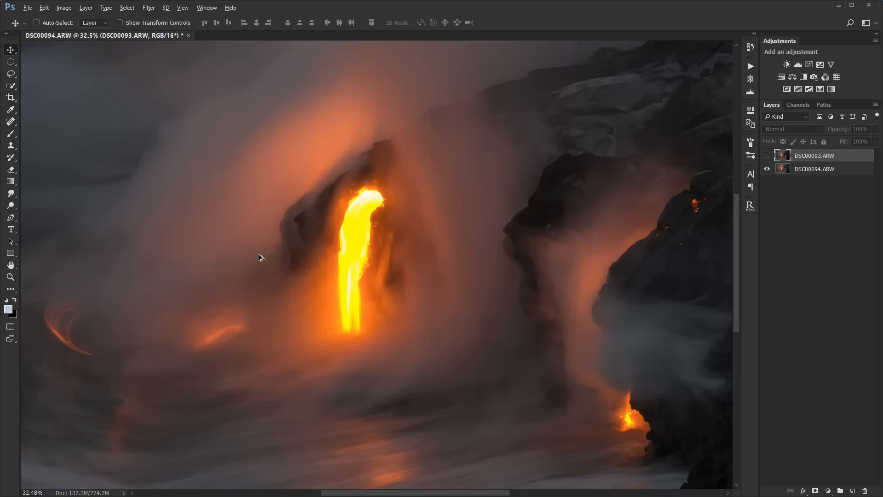
pyautogui.moveTo(518, 299); pyautogui.dragTo(482, 318)
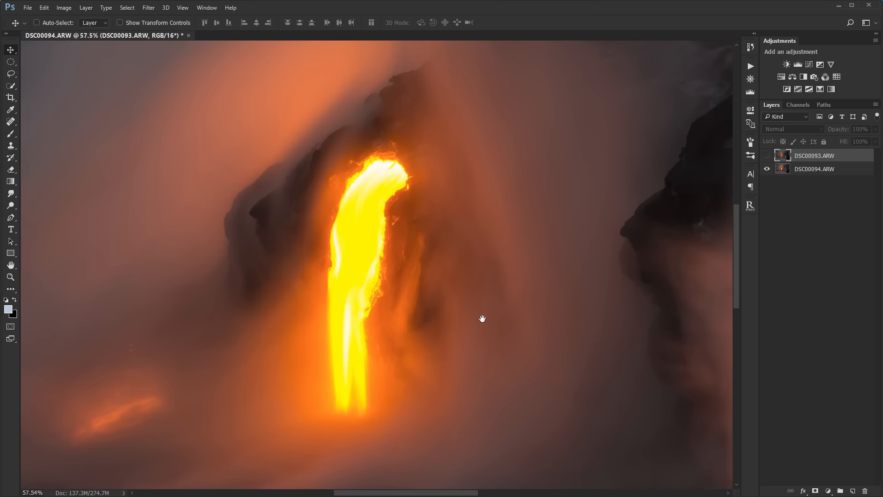
pyautogui.click(767, 156)
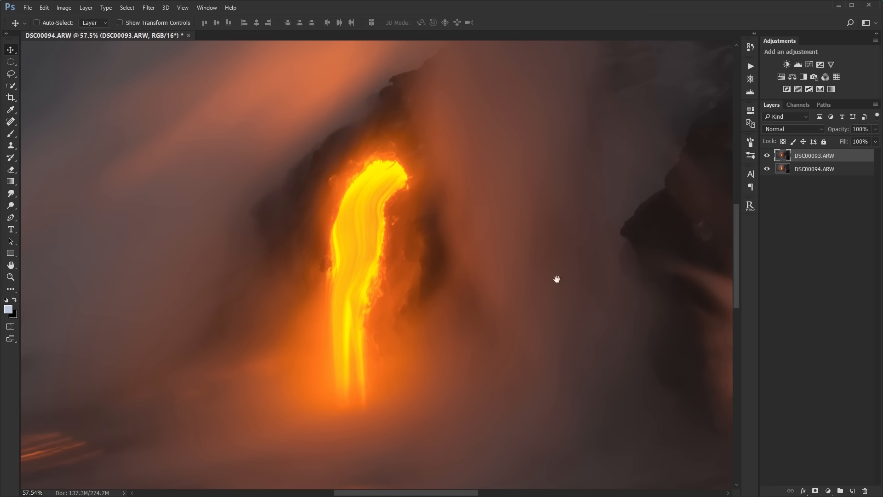
pyautogui.moveTo(556, 279); pyautogui.dragTo(564, 245)
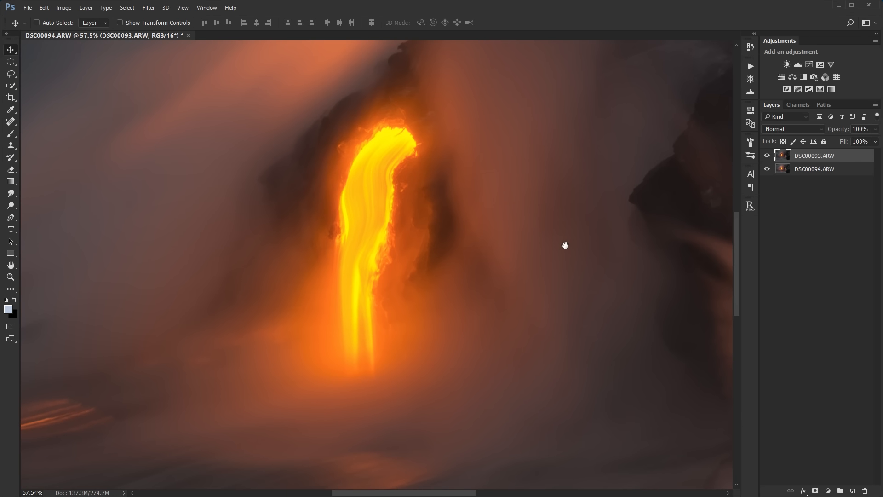
# - Add a black layer mask to DSC00093.ARW that hides the whole layer
pyautogui.keyDown('alt'); pyautogui.click(815, 491); pyautogui.keyUp('alt')
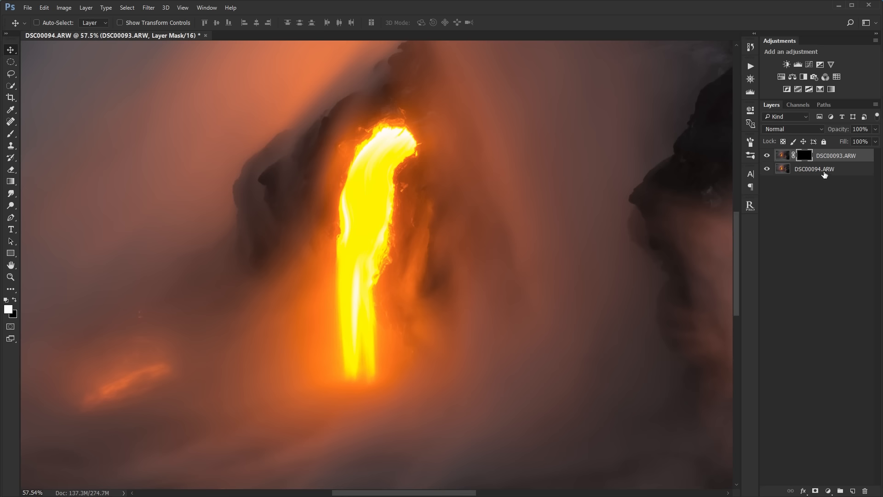
pyautogui.moveTo(635, 168); pyautogui.dragTo(610, 199)
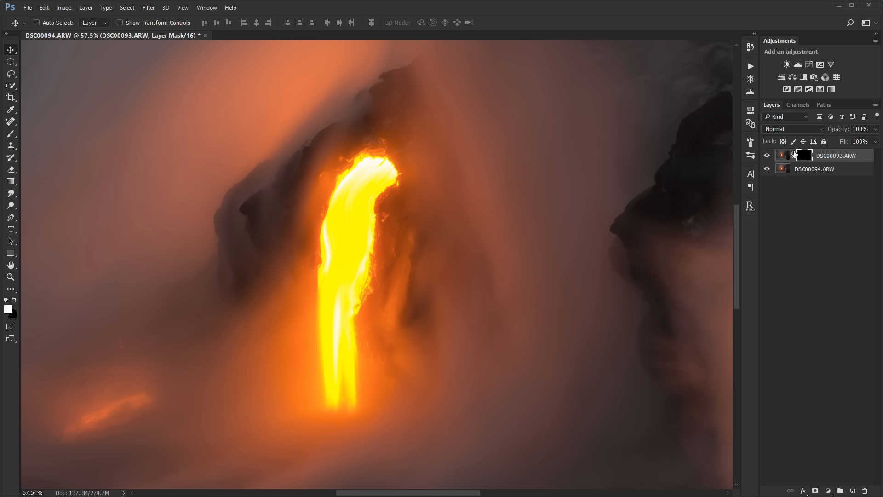
pyautogui.moveTo(399, 303); pyautogui.dragTo(426, 270)
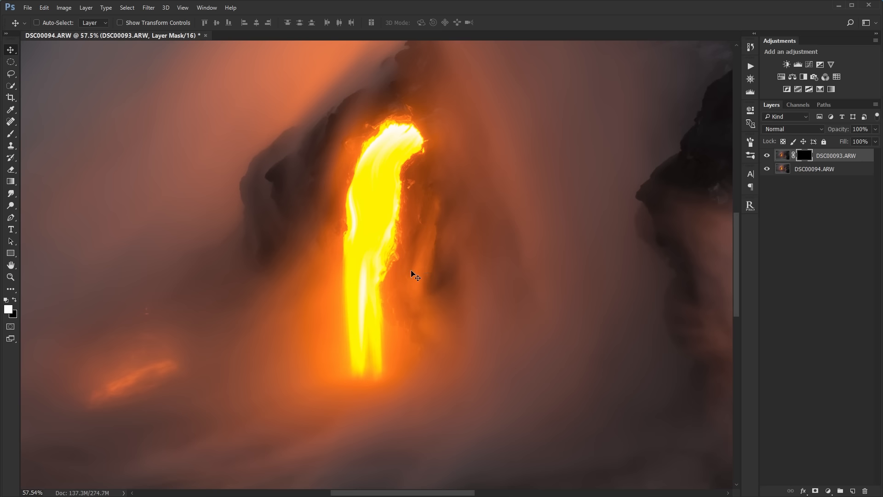
# - Choose the Brush tool and set its size to 150 px and its hardness to 24%
pyautogui.click(9, 135)
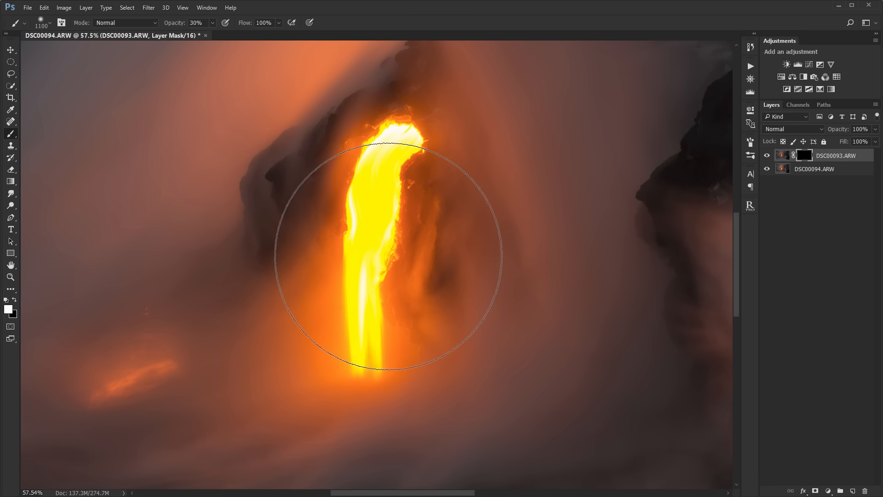
pyautogui.press('[')
pyautogui.press('[')
pyautogui.press('[')
pyautogui.press('[')
pyautogui.press('[')
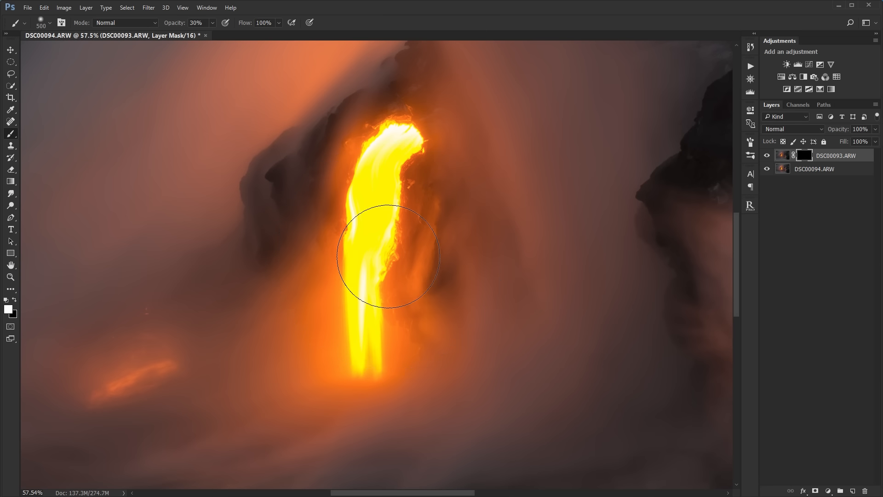
pyautogui.press('[')
pyautogui.press('[')
pyautogui.press('[')
pyautogui.press('[')
pyautogui.press('[')
pyautogui.press('[')
pyautogui.rightClick(384, 237)
pyautogui.moveTo(433, 278); pyautogui.dragTo(447, 279)
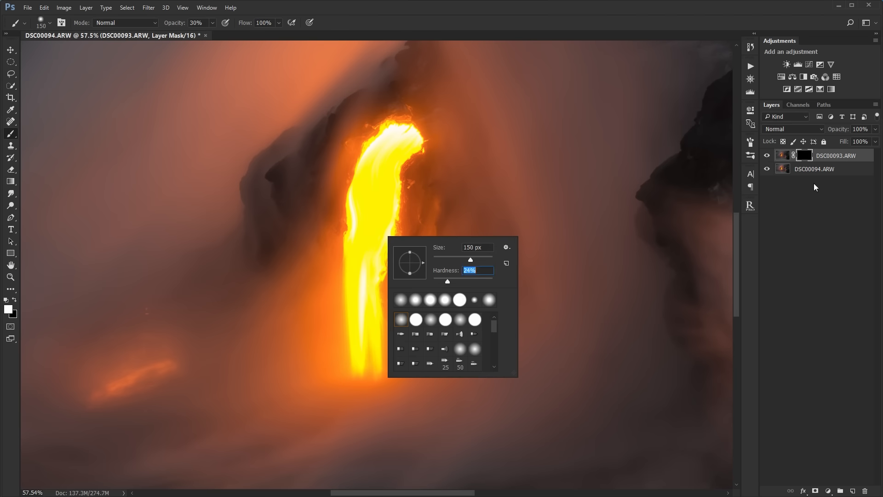
pyautogui.press('Return')
pyautogui.scroll(2, 369, 286)
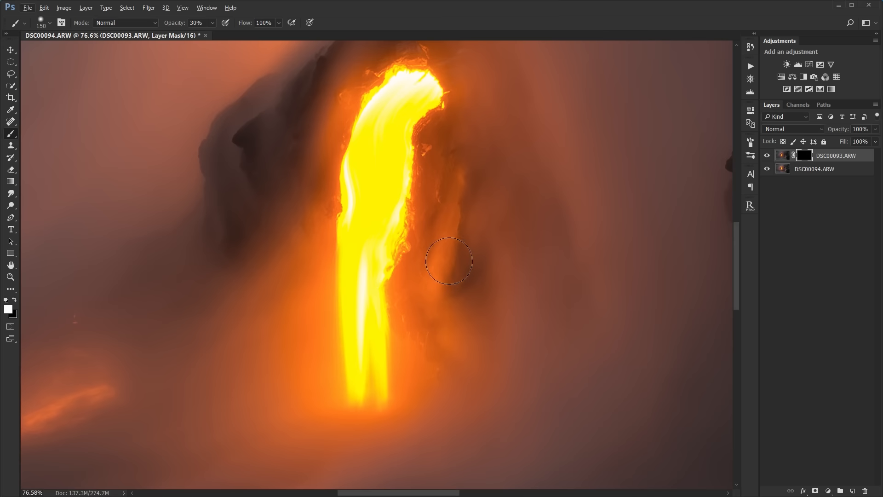
pyautogui.moveTo(449, 261); pyautogui.dragTo(441, 284)
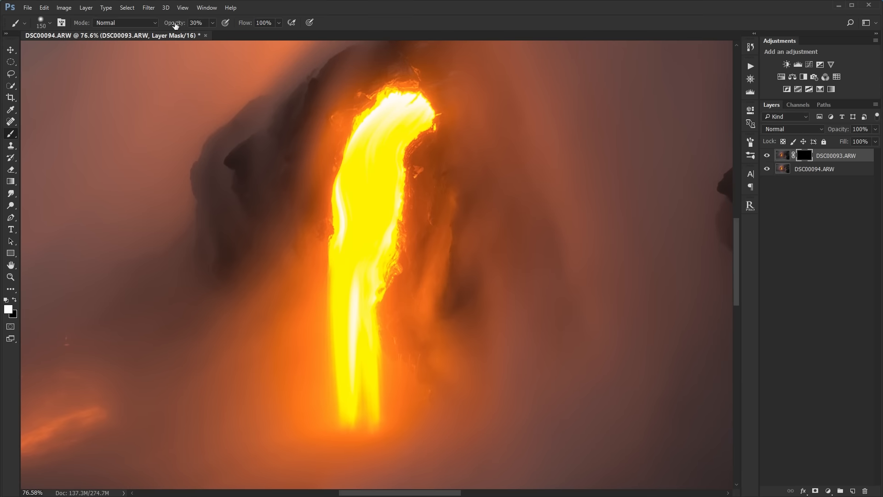
# - Set the brush to 100% opacity and 70 px and paint white on the mask over the upper lava stream
pyautogui.moveTo(175, 24); pyautogui.dragTo(253, 27)
pyautogui.press('[')
pyautogui.press('[')
pyautogui.press('[')
pyautogui.press('[')
pyautogui.press('[')
pyautogui.moveTo(365, 171)
pyautogui.mouseDown()
pyautogui.moveTo(375, 198)
pyautogui.moveTo(389, 164)
pyautogui.moveTo(389, 188)
pyautogui.moveTo(408, 123)
pyautogui.moveTo(383, 149)
pyautogui.moveTo(420, 119)
pyautogui.moveTo(416, 109)
pyautogui.moveTo(406, 118)
pyautogui.moveTo(408, 108)
pyautogui.moveTo(396, 104)
pyautogui.moveTo(385, 127)
pyautogui.moveTo(395, 104)
pyautogui.moveTo(418, 107)
pyautogui.moveTo(374, 124)
pyautogui.moveTo(364, 154)
pyautogui.moveTo(377, 136)
pyautogui.moveTo(370, 125)
pyautogui.moveTo(318, 132)
pyautogui.moveTo(306, 145)
pyautogui.moveTo(331, 120)
pyautogui.moveTo(342, 135)
pyautogui.mouseUp()
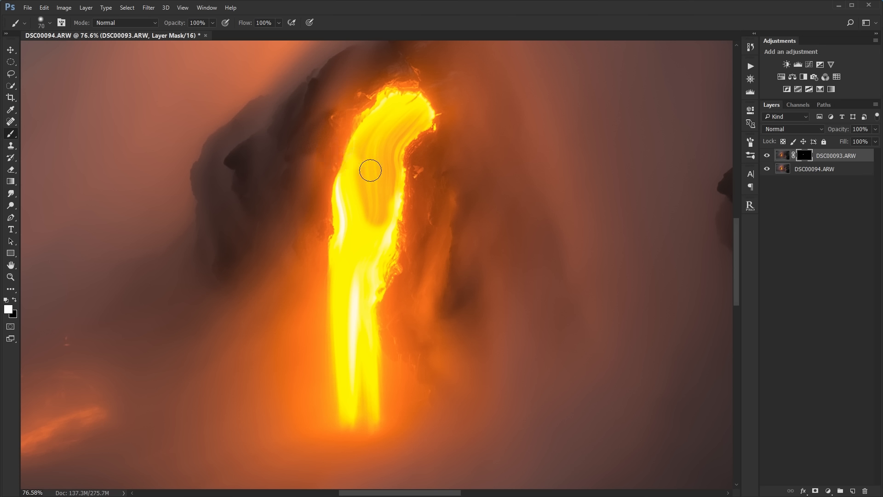
# - Undo the last brush stroke and paint the mask white along the lava stream down to its base, enlarging the brush to 100 px
pyautogui.hotkey('ctrl', 'z')
pyautogui.moveTo(363, 142)
pyautogui.mouseDown()
pyautogui.moveTo(343, 191)
pyautogui.moveTo(337, 282)
pyautogui.moveTo(361, 219)
pyautogui.moveTo(389, 209)
pyautogui.moveTo(381, 240)
pyautogui.moveTo(394, 193)
pyautogui.moveTo(369, 285)
pyautogui.moveTo(355, 309)
pyautogui.moveTo(347, 304)
pyautogui.moveTo(349, 331)
pyautogui.moveTo(346, 314)
pyautogui.moveTo(367, 319)
pyautogui.moveTo(367, 292)
pyautogui.moveTo(351, 359)
pyautogui.moveTo(343, 317)
pyautogui.moveTo(351, 414)
pyautogui.moveTo(346, 391)
pyautogui.moveTo(359, 393)
pyautogui.moveTo(357, 414)
pyautogui.moveTo(367, 339)
pyautogui.moveTo(352, 405)
pyautogui.moveTo(341, 278)
pyautogui.moveTo(363, 300)
pyautogui.moveTo(374, 246)
pyautogui.moveTo(366, 209)
pyautogui.moveTo(390, 102)
pyautogui.moveTo(418, 108)
pyautogui.moveTo(413, 120)
pyautogui.mouseUp()
pyautogui.rightClick(346, 317)
pyautogui.press('Return')
pyautogui.press(']')
pyautogui.press(']')
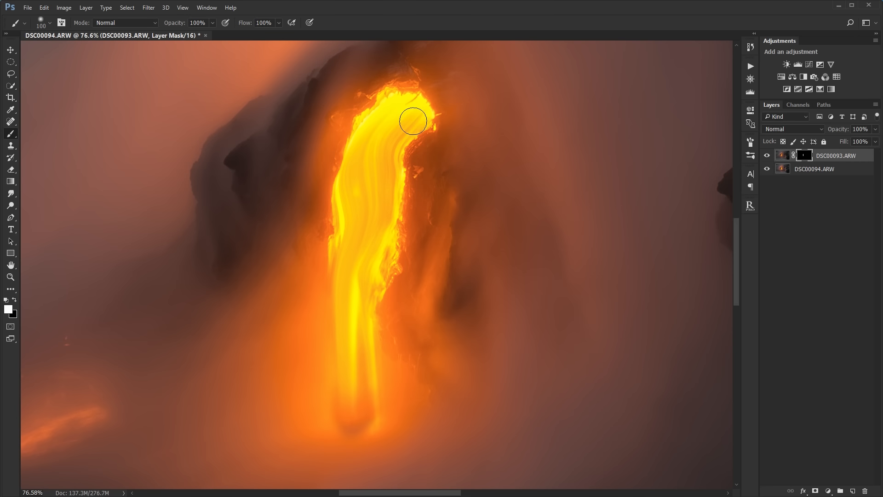
# - Paint black on the mask at 26% opacity to blend the base of the lava stream, and lower the brush opacity to 10%
pyautogui.scroll(2, 392, 424)
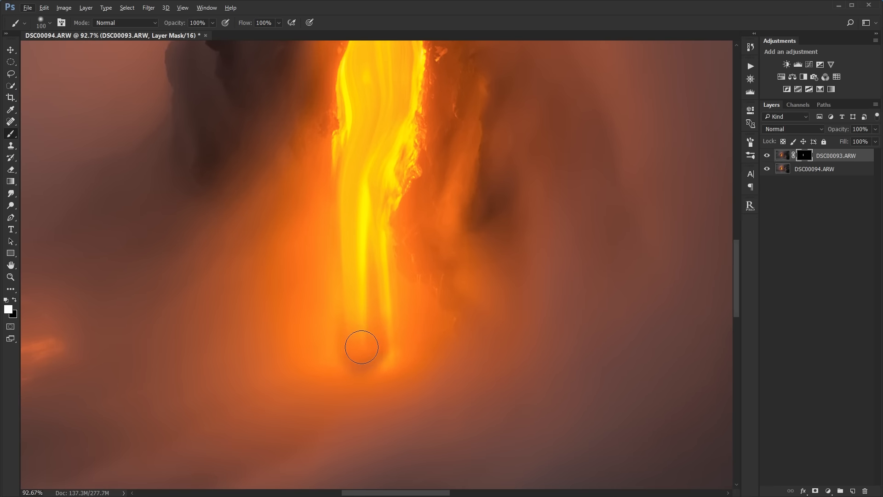
pyautogui.press('x')
pyautogui.moveTo(183, 24); pyautogui.dragTo(167, 25)
pyautogui.moveTo(146, 25); pyautogui.dragTo(144, 24)
pyautogui.moveTo(336, 376)
pyautogui.mouseDown()
pyautogui.moveTo(417, 372)
pyautogui.moveTo(319, 369)
pyautogui.moveTo(329, 383)
pyautogui.moveTo(362, 383)
pyautogui.moveTo(375, 342)
pyautogui.moveTo(343, 429)
pyautogui.moveTo(358, 392)
pyautogui.moveTo(337, 318)
pyautogui.moveTo(380, 439)
pyautogui.mouseUp()
pyautogui.scroll(-2, 391, 414)
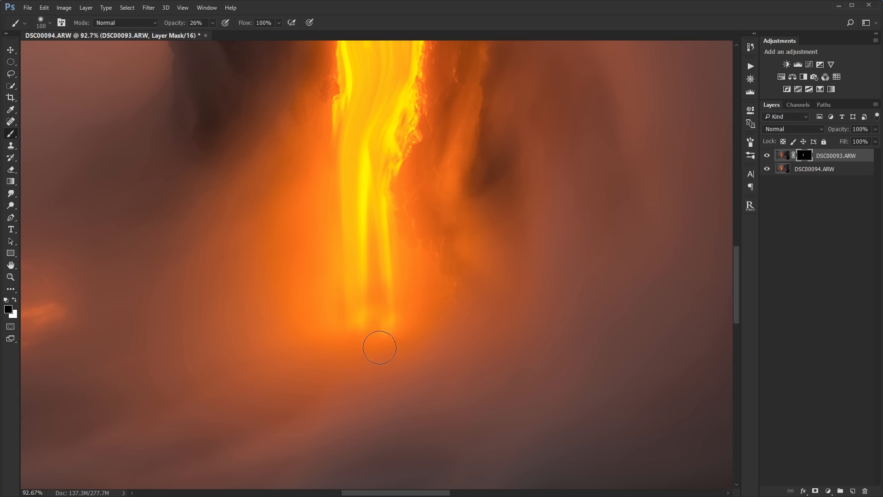
pyautogui.press('1')
# - Compare the base of the lava stream with the DSC00093.ARW layer hidden and shown, and with its mask disabled and enabled
pyautogui.click(768, 156)
pyautogui.click(768, 157)
pyautogui.click(768, 157)
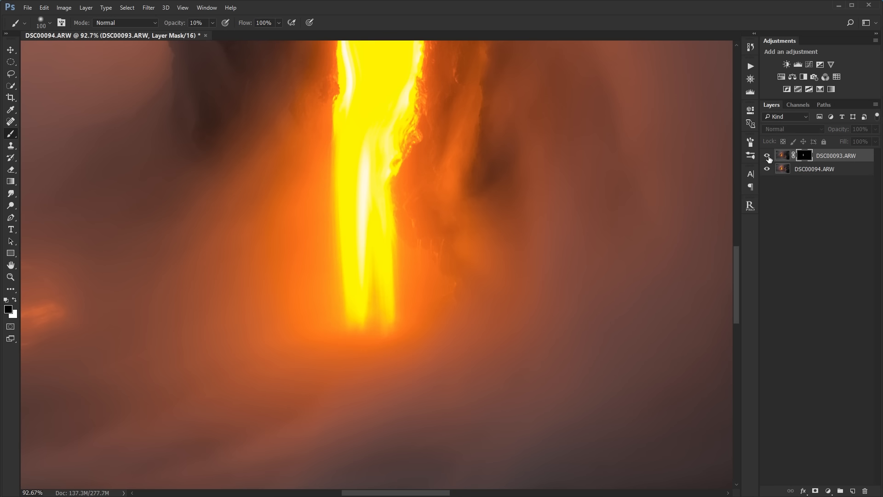
pyautogui.click(768, 157)
pyautogui.click(769, 157)
pyautogui.click(768, 157)
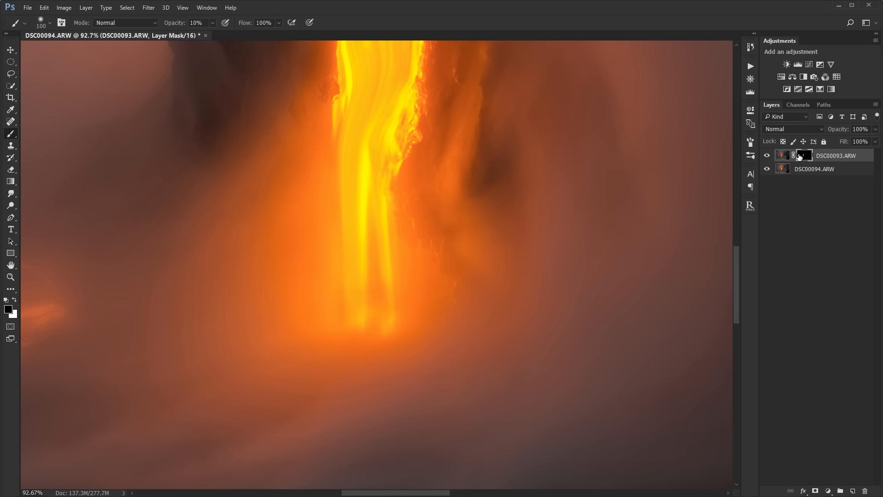
pyautogui.keyDown('shift'); pyautogui.click(800, 157); pyautogui.keyUp('shift')
pyautogui.keyDown('shift'); pyautogui.click(801, 157); pyautogui.keyUp('shift')
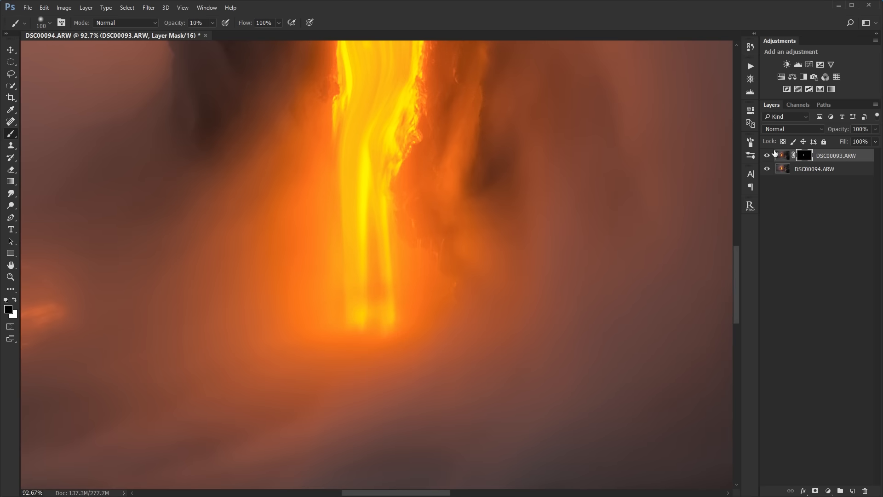
pyautogui.keyDown('alt'); pyautogui.click(803, 157); pyautogui.keyUp('alt')
pyautogui.keyDown('alt'); pyautogui.click(803, 157); pyautogui.keyUp('alt')
pyautogui.keyDown('shift'); pyautogui.click(803, 157); pyautogui.keyUp('shift')
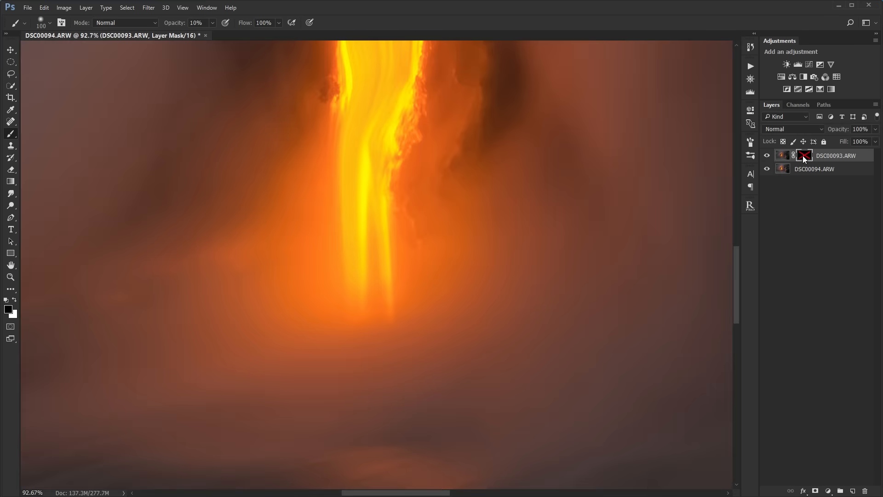
pyautogui.keyDown('shift'); pyautogui.click(803, 157); pyautogui.keyUp('shift')
# - Paint white on the mask at 10% opacity around the stream's base and check the blend against the hidden layer
pyautogui.press('x')
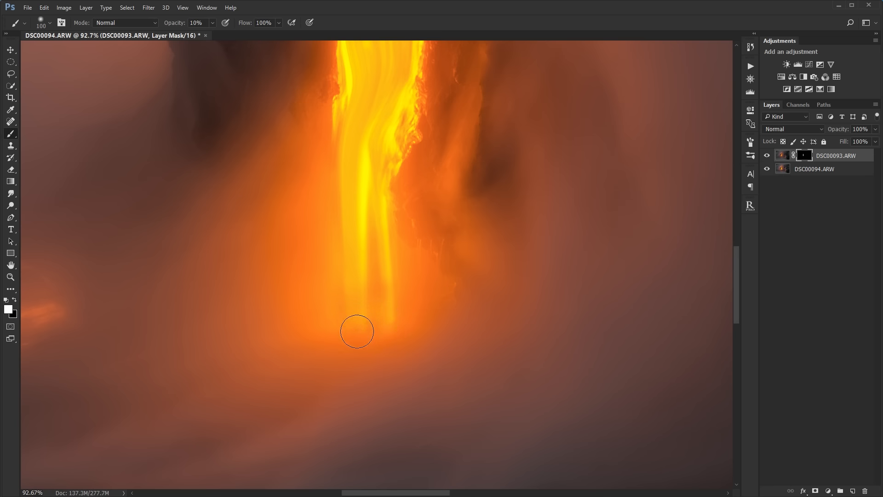
pyautogui.click(767, 156)
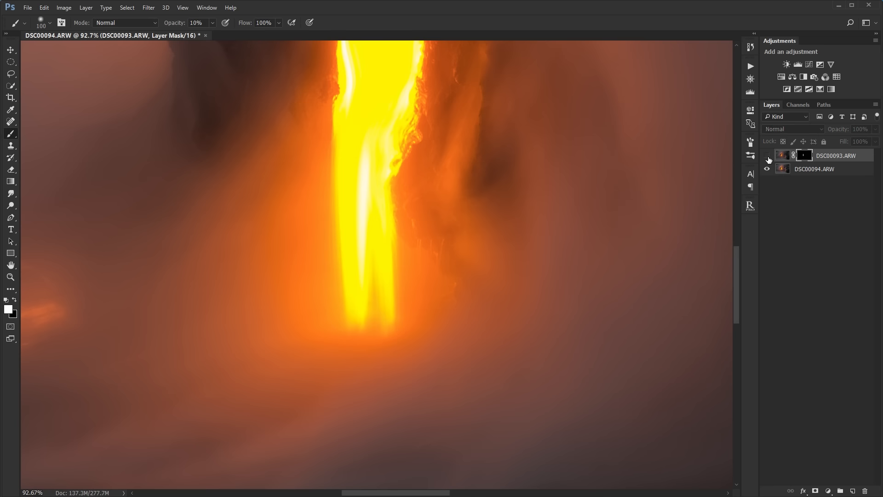
pyautogui.click(767, 157)
pyautogui.click(767, 156)
pyautogui.click(767, 157)
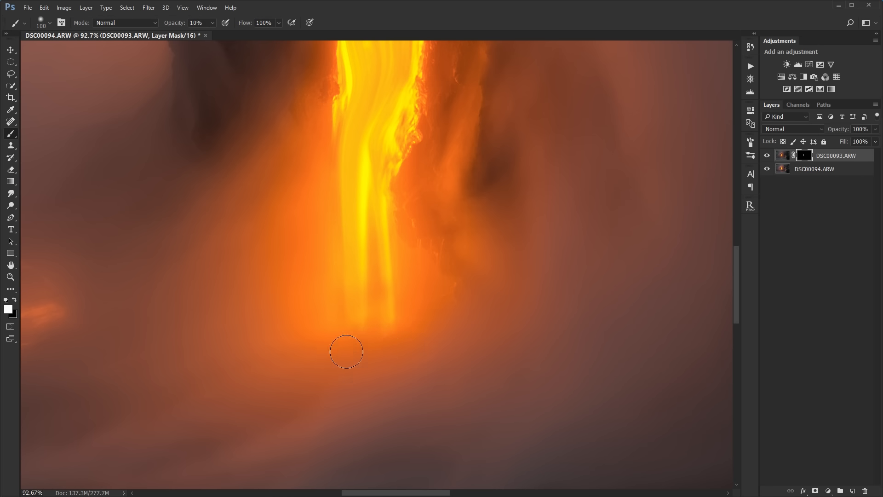
# - Examine the DSC00093.ARW mask on its own and compare the lava stream with the layer hidden and shown
pyautogui.click(767, 156)
pyautogui.keyDown('alt'); pyautogui.click(803, 157); pyautogui.keyUp('alt')
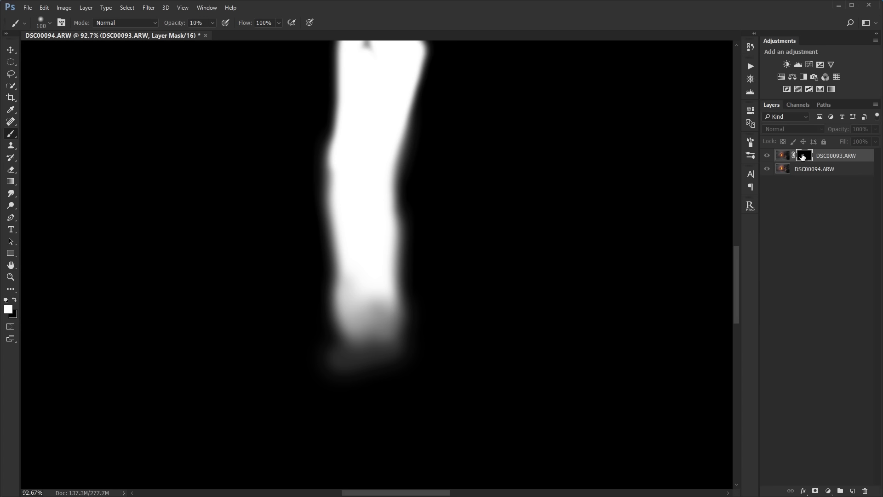
pyautogui.keyDown('alt'); pyautogui.click(804, 156); pyautogui.keyUp('alt')
pyautogui.click(767, 156)
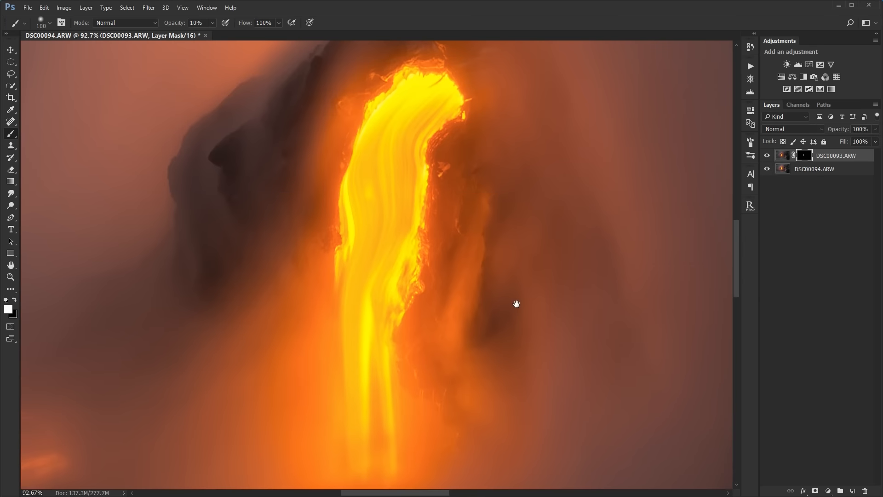
pyautogui.click(768, 156)
pyautogui.click(768, 155)
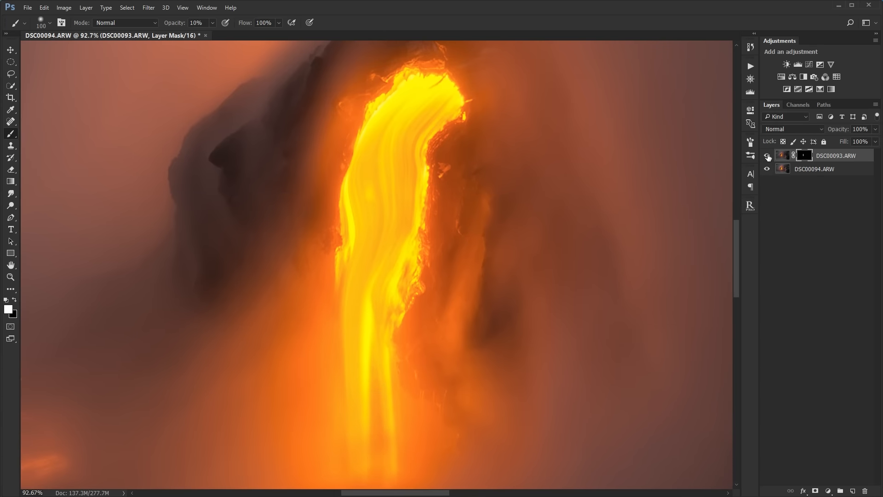
pyautogui.doubleClick(767, 156)
pyautogui.click(767, 156)
pyautogui.click(767, 156)
# - Check the blend across the whole photo by toggling the DSC00093.ARW layer and inspecting its mask
pyautogui.scroll(2, 630, 161)
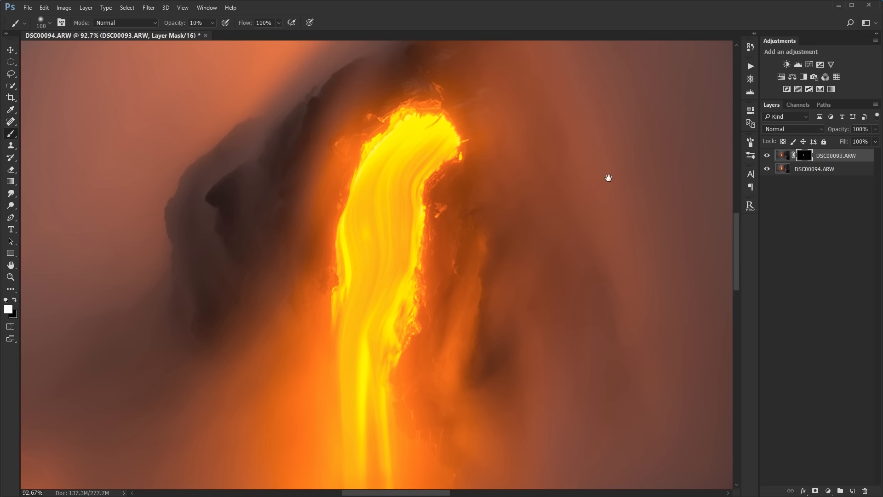
pyautogui.scroll(-7, 530, 162)
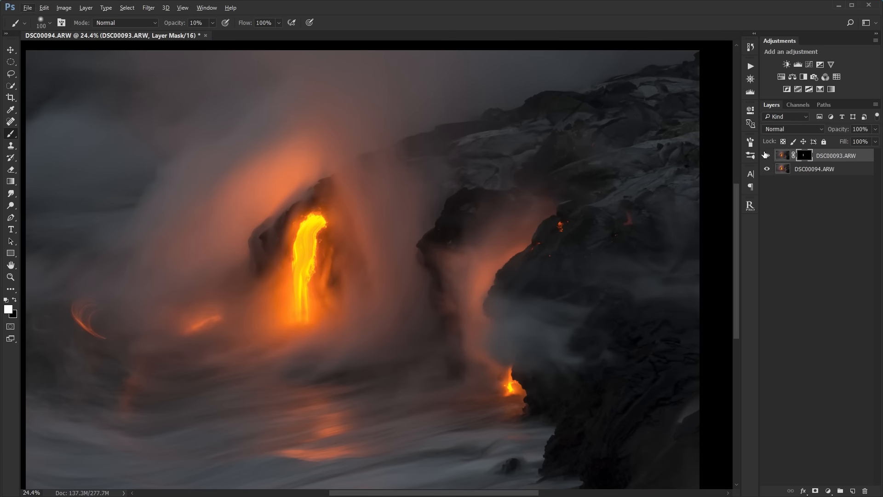
pyautogui.click(767, 156)
pyautogui.click(767, 156)
pyautogui.keyDown('shift'); pyautogui.click(807, 160); pyautogui.keyUp('shift')
pyautogui.keyDown('shift'); pyautogui.click(805, 159); pyautogui.keyUp('shift')
pyautogui.scroll(-1, 402, 259)
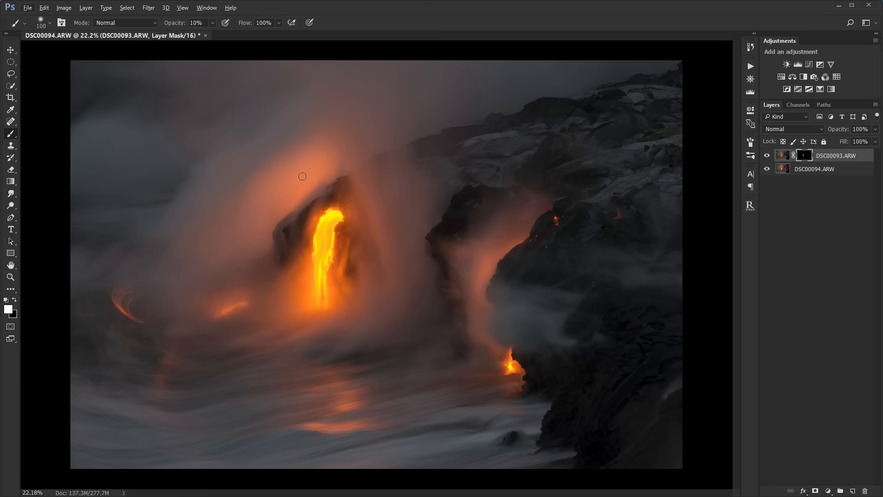
# - Add a Curves adjustment layer, brightening the lava stream's highlights and lowering the smoke's tones to input 91, output 89 with on-image adjustment
pyautogui.click(808, 65)
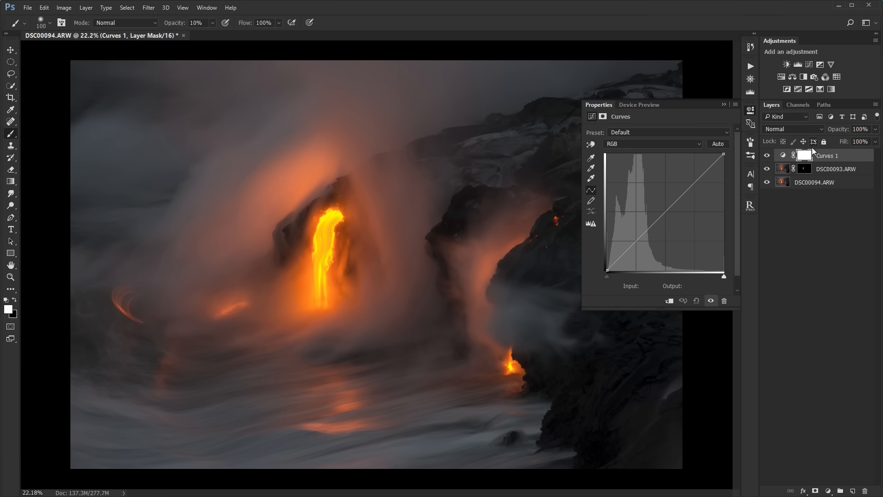
pyautogui.click(592, 146)
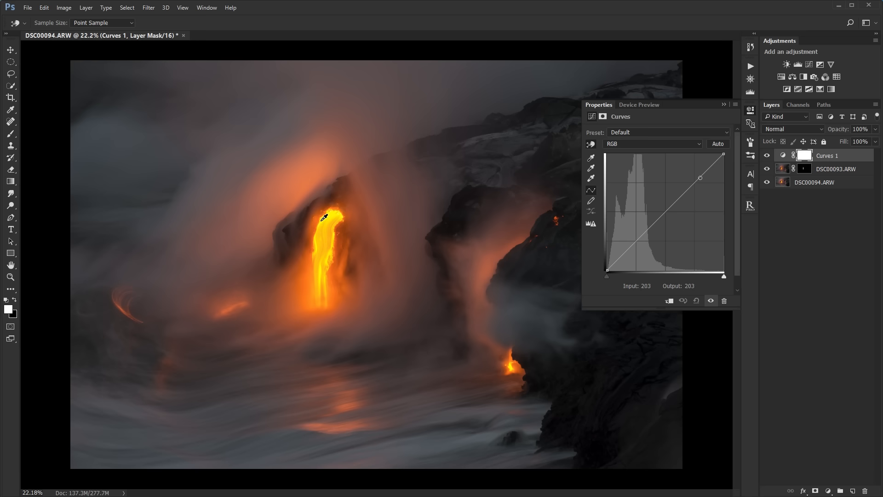
pyautogui.moveTo(326, 221); pyautogui.dragTo(328, 212)
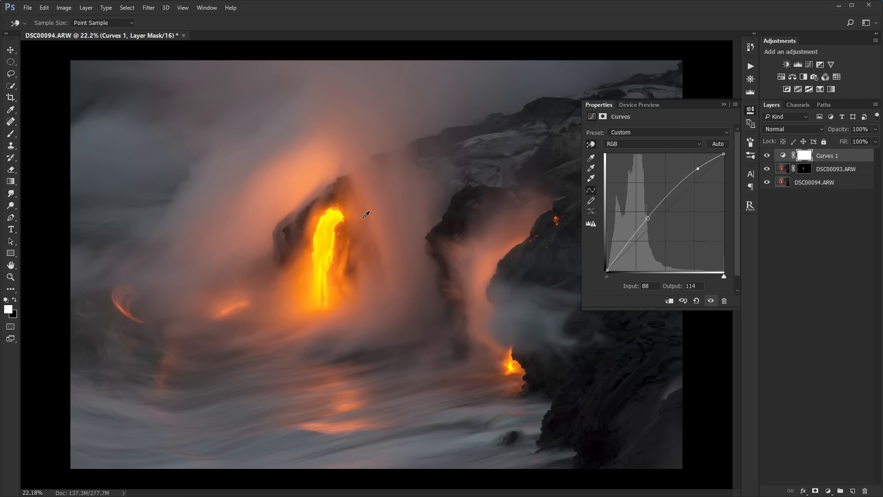
pyautogui.moveTo(377, 226); pyautogui.dragTo(378, 241)
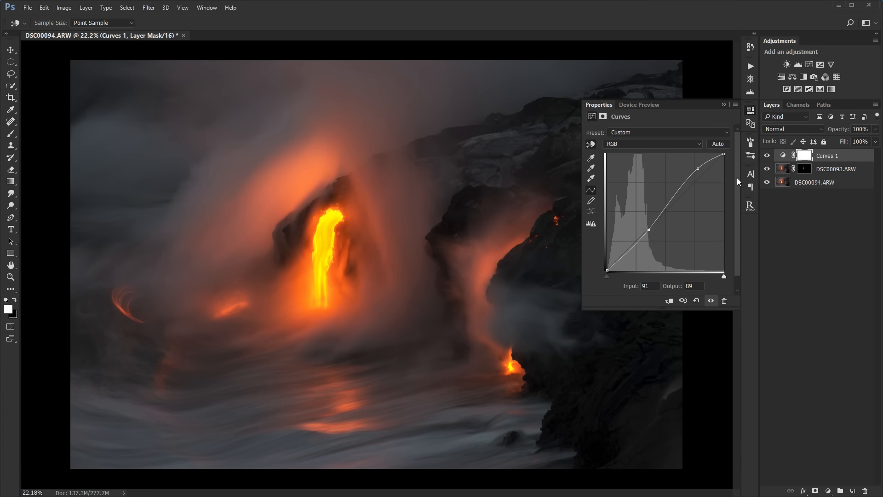
# - Reshape the Curves 1 curve by shifting its highlight point and midtone point toward darker tones
pyautogui.moveTo(695, 167); pyautogui.dragTo(680, 182)
pyautogui.click(634, 246)
pyautogui.moveTo(649, 231)
pyautogui.mouseDown()
pyautogui.moveTo(626, 254)
pyautogui.moveTo(639, 241)
pyautogui.mouseUp()
pyautogui.click(723, 105)
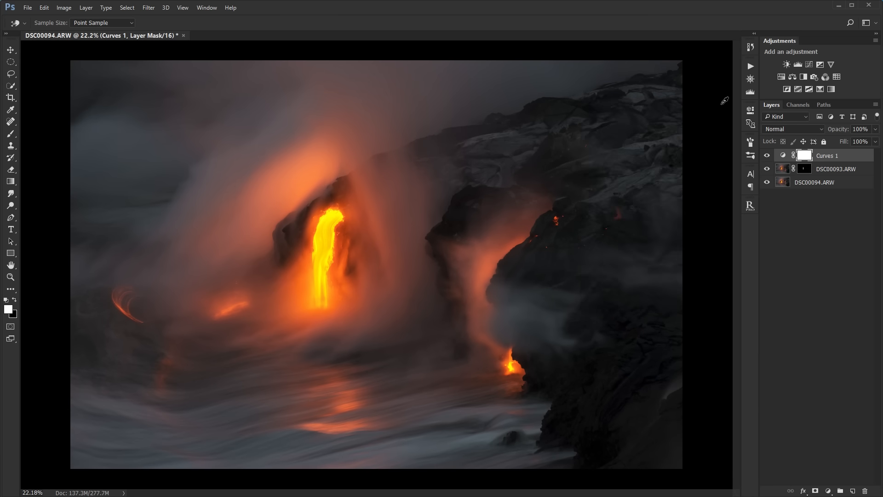
# - Compare the whole photo with the Curves 1 layer hidden and shown
pyautogui.click(766, 158)
pyautogui.click(767, 157)
pyautogui.click(767, 157)
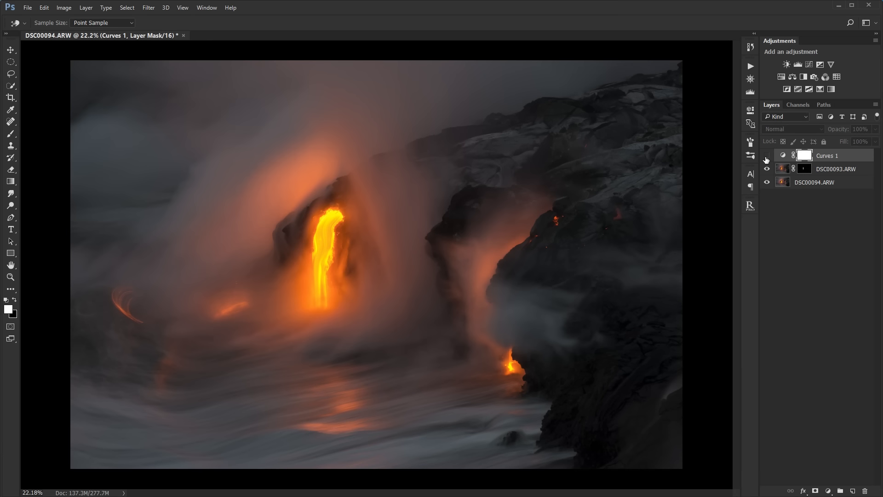
pyautogui.click(766, 157)
# - Examine the lava stream and its surrounding glow up close with the Curves 1 layer hidden and shown
pyautogui.scroll(2, 325, 248)
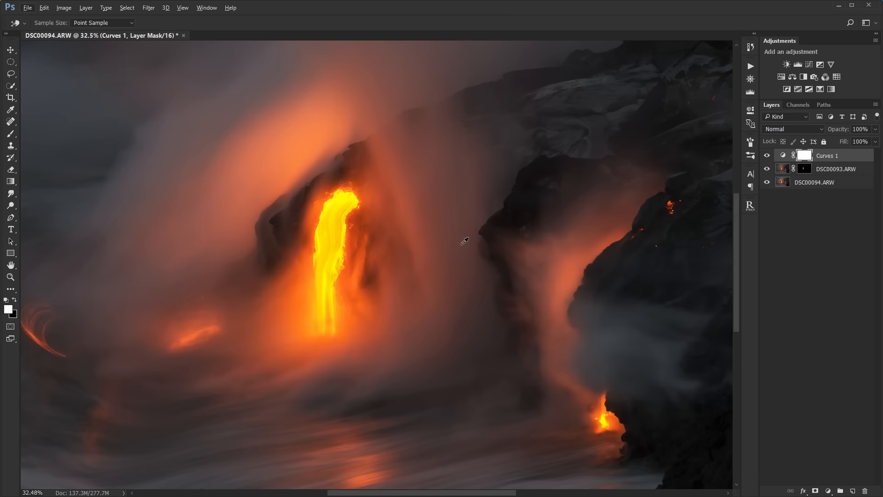
pyautogui.moveTo(464, 241); pyautogui.dragTo(513, 211)
pyautogui.moveTo(515, 155); pyautogui.dragTo(522, 179)
pyautogui.scroll(-1, 523, 182)
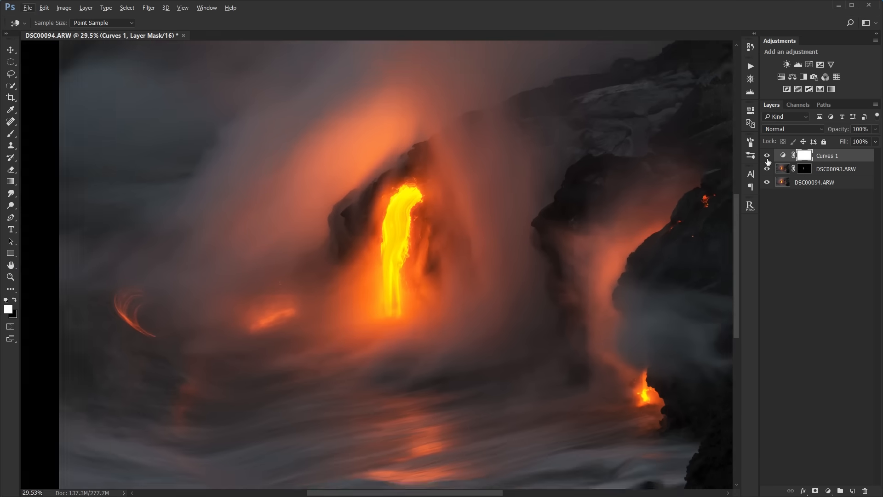
pyautogui.click(767, 159)
pyautogui.click(767, 158)
pyautogui.click(766, 158)
pyautogui.click(767, 158)
pyautogui.click(766, 159)
pyautogui.click(766, 158)
pyautogui.click(767, 158)
pyautogui.click(767, 158)
pyautogui.click(767, 158)
pyautogui.scroll(3, 469, 183)
pyautogui.moveTo(479, 218); pyautogui.dragTo(495, 185)
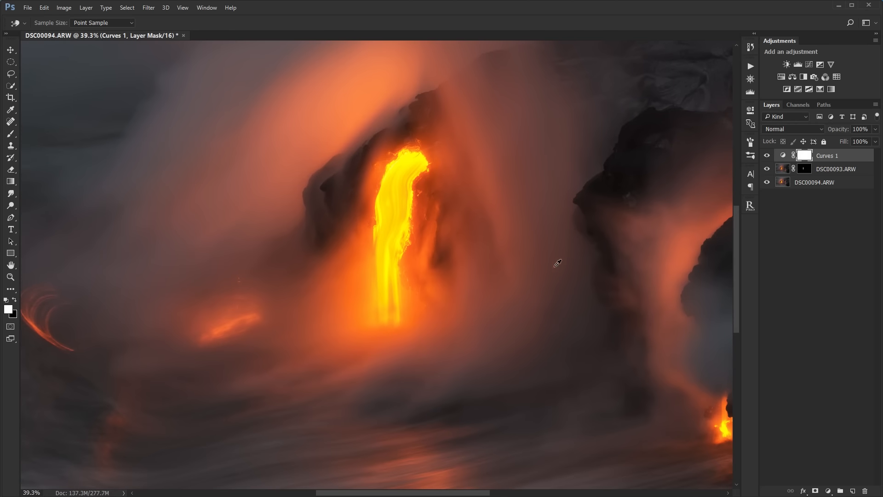
pyautogui.moveTo(567, 145); pyautogui.dragTo(558, 171)
pyautogui.click(768, 156)
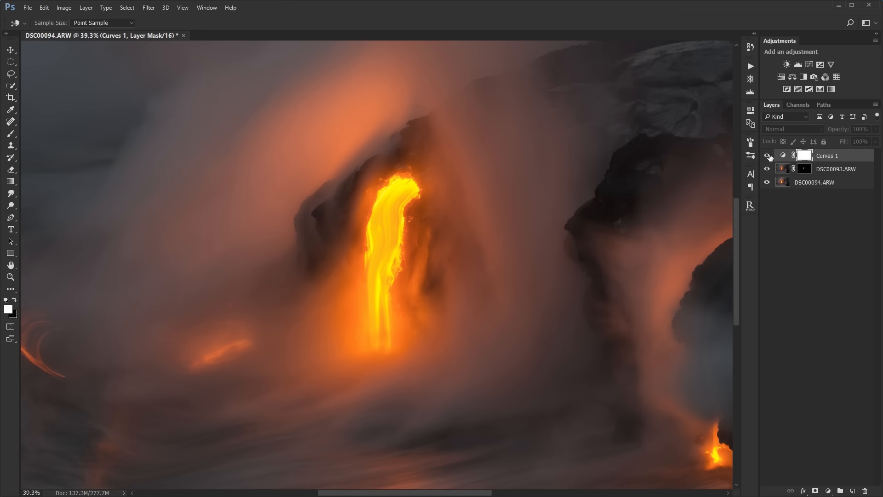
pyautogui.click(768, 156)
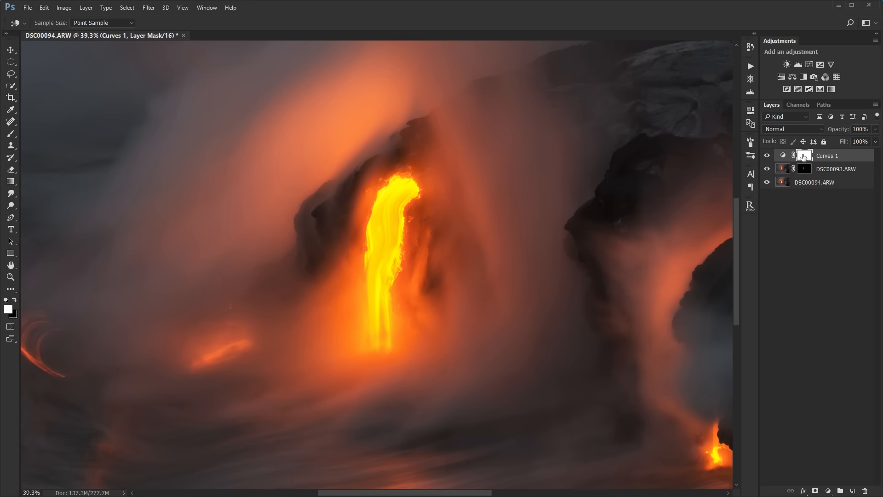
# - Paint black on the Curves 1 mask over the lava stream and its base with a 250 px brush at 19% opacity
pyautogui.click(12, 135)
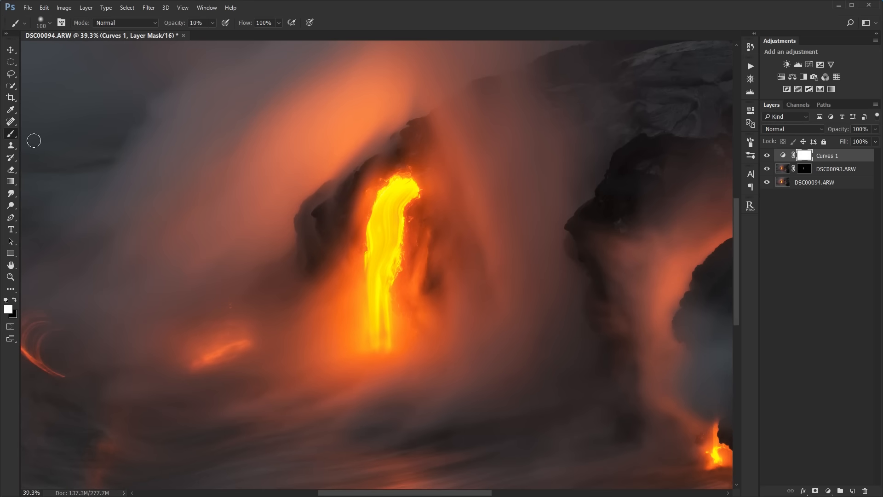
pyautogui.moveTo(530, 208); pyautogui.dragTo(520, 253)
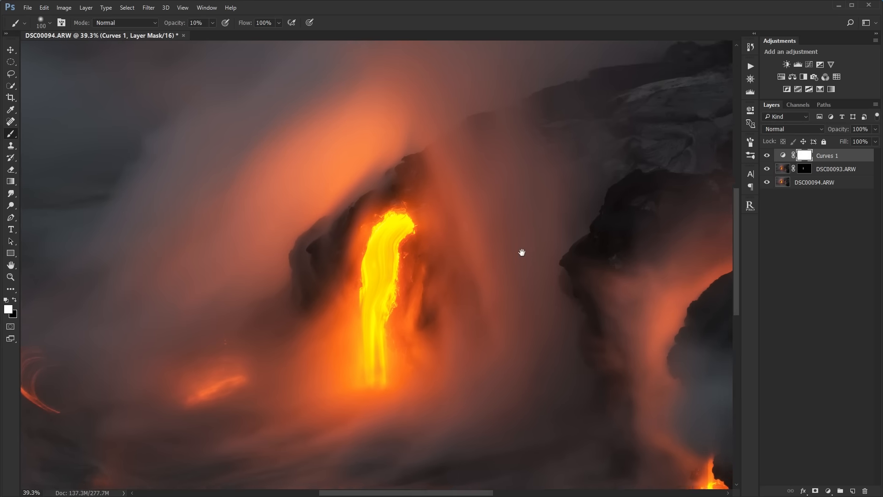
pyautogui.press(']')
pyautogui.press(']')
pyautogui.press(']')
pyautogui.press(']')
pyautogui.press(']')
pyautogui.press(']')
pyautogui.press(']')
pyautogui.press(']')
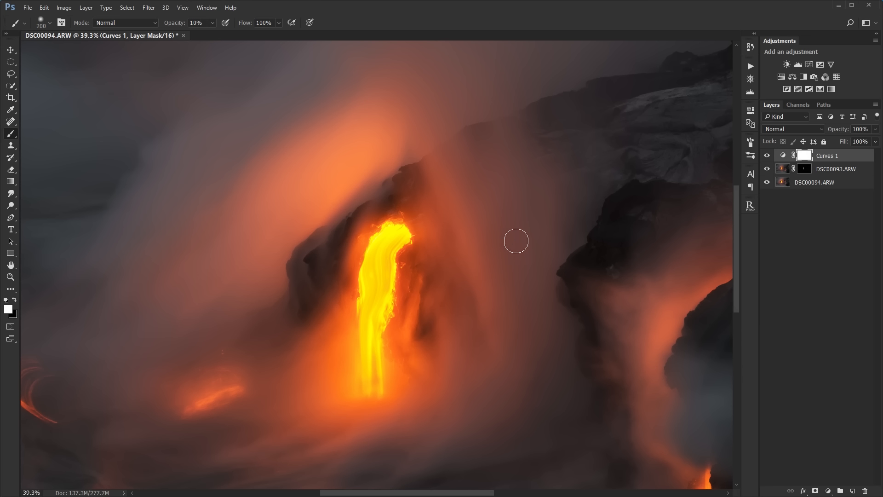
pyautogui.press('[')
pyautogui.press('[')
pyautogui.press('[')
pyautogui.press('[')
pyautogui.moveTo(186, 26); pyautogui.dragTo(180, 26)
pyautogui.press('x')
pyautogui.moveTo(388, 297); pyautogui.dragTo(401, 254)
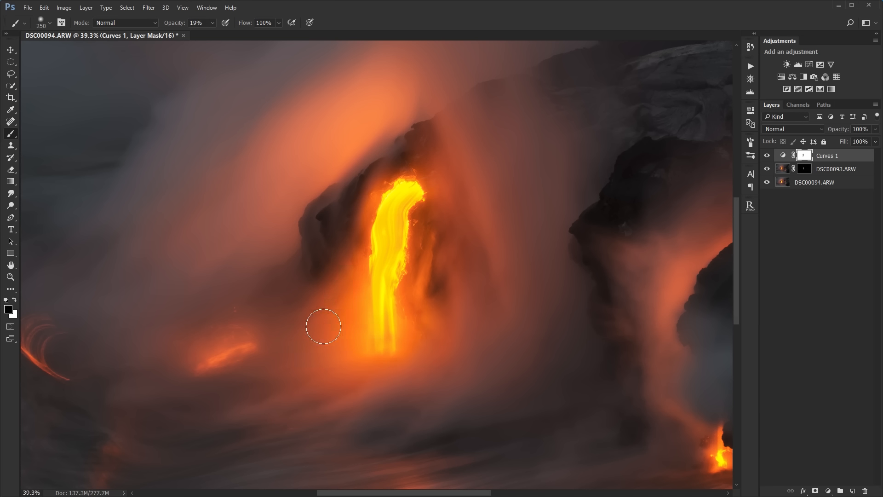
pyautogui.moveTo(323, 326)
pyautogui.mouseDown()
pyautogui.moveTo(373, 212)
pyautogui.moveTo(321, 301)
pyautogui.moveTo(379, 179)
pyautogui.moveTo(349, 282)
pyautogui.moveTo(410, 169)
pyautogui.moveTo(425, 258)
pyautogui.moveTo(420, 167)
pyautogui.moveTo(435, 163)
pyautogui.moveTo(451, 254)
pyautogui.moveTo(436, 155)
pyautogui.moveTo(429, 343)
pyautogui.moveTo(420, 337)
pyautogui.moveTo(412, 190)
pyautogui.moveTo(413, 358)
pyautogui.moveTo(454, 291)
pyautogui.mouseUp()
# - Check the masked lava stream up close by toggling the Curves 1 mask and the layer's visibility
pyautogui.keyDown('alt'); pyautogui.click(811, 160); pyautogui.keyUp('alt')
pyautogui.keyDown('alt'); pyautogui.click(811, 160); pyautogui.keyUp('alt')
pyautogui.keyDown('shift'); pyautogui.click(798, 157); pyautogui.keyUp('shift')
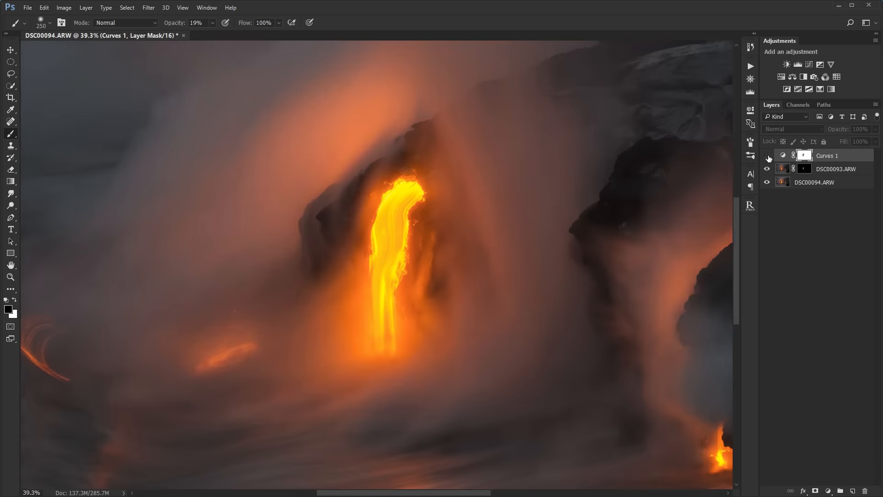
pyautogui.keyDown('shift'); pyautogui.click(798, 157); pyautogui.keyUp('shift')
pyautogui.keyDown('shift'); pyautogui.click(804, 157); pyautogui.keyUp('shift')
pyautogui.keyDown('shift'); pyautogui.click(803, 156); pyautogui.keyUp('shift')
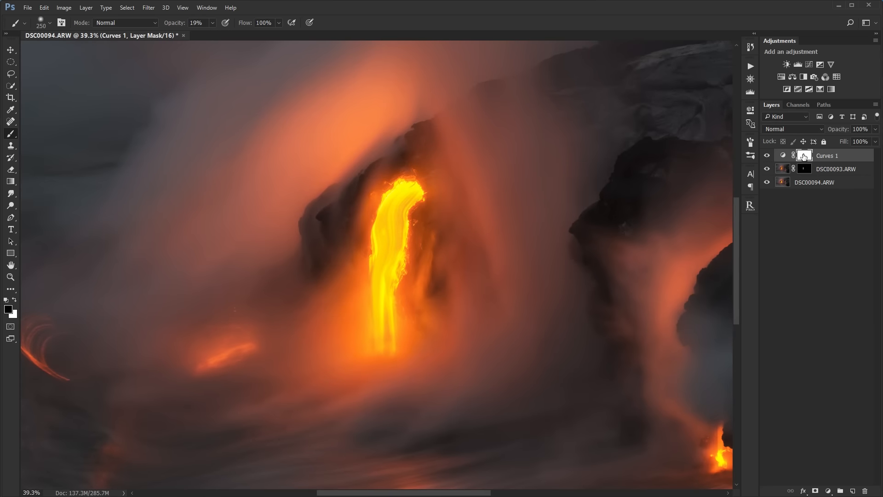
pyautogui.keyDown('shift'); pyautogui.click(803, 156); pyautogui.keyUp('shift')
pyautogui.keyDown('shift'); pyautogui.click(803, 157); pyautogui.keyUp('shift')
# - Compare the full photo with the Curves 1 mask disabled and enabled, and with the layer hidden and shown
pyautogui.scroll(-8, 526, 299)
pyautogui.scroll(2, 527, 300)
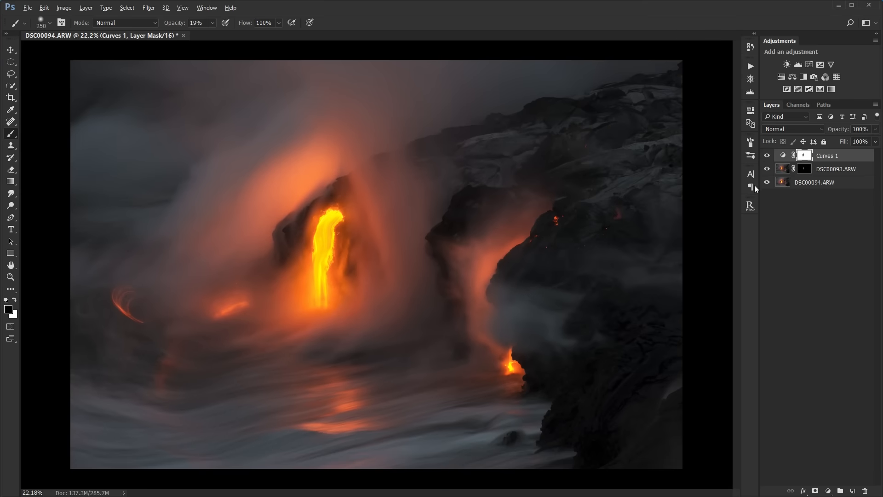
pyautogui.keyDown('shift'); pyautogui.click(800, 158); pyautogui.keyUp('shift')
pyautogui.keyDown('shift'); pyautogui.click(801, 159); pyautogui.keyUp('shift')
pyautogui.keyDown('shift'); pyautogui.click(801, 159); pyautogui.keyUp('shift')
pyautogui.keyDown('shift'); pyautogui.click(801, 158); pyautogui.keyUp('shift')
pyautogui.keyDown('shift'); pyautogui.click(800, 159); pyautogui.keyUp('shift')
pyautogui.keyDown('shift'); pyautogui.click(801, 159); pyautogui.keyUp('shift')
pyautogui.keyDown('shift'); pyautogui.click(801, 159); pyautogui.keyUp('shift')
pyautogui.keyDown('shift'); pyautogui.click(800, 159); pyautogui.keyUp('shift')
pyautogui.keyDown('shift'); pyautogui.click(801, 159); pyautogui.keyUp('shift')
pyautogui.keyDown('shift'); pyautogui.click(801, 158); pyautogui.keyUp('shift')
pyautogui.click(767, 156)
pyautogui.click(768, 157)
pyautogui.click(767, 156)
pyautogui.click(767, 157)
pyautogui.click(767, 156)
pyautogui.click(767, 156)
pyautogui.click(767, 156)
# - Add a second Curves adjustment layer, anchoring the midtones and darkening the water's shadows to input 51, output 45
pyautogui.click(798, 219)
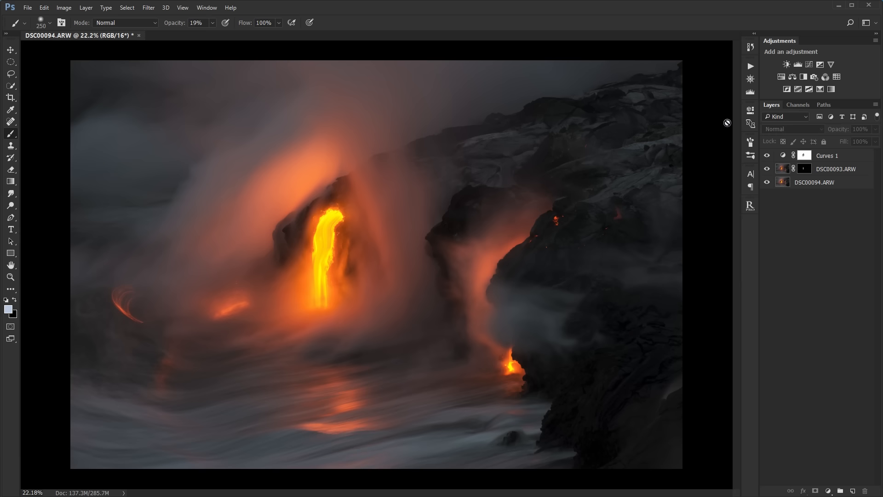
pyautogui.click(809, 65)
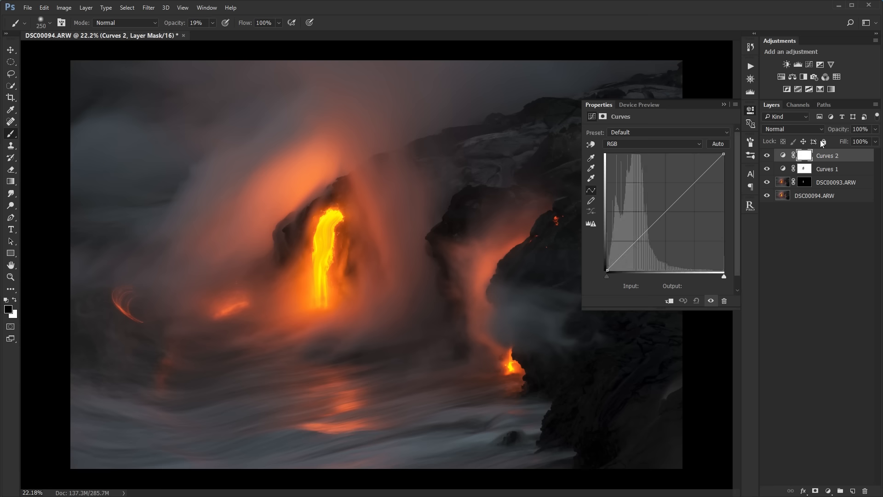
pyautogui.click(590, 144)
pyautogui.scroll(4, 315, 358)
pyautogui.moveTo(390, 351); pyautogui.dragTo(445, 358)
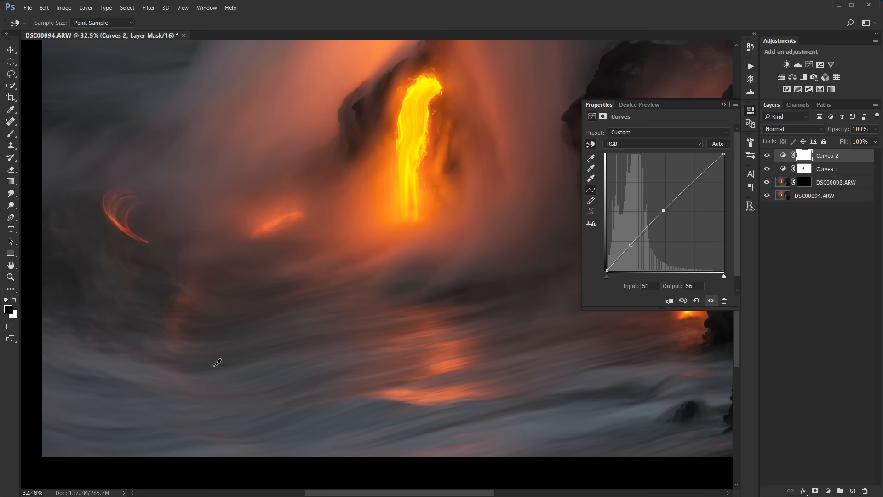
pyautogui.moveTo(216, 365); pyautogui.dragTo(211, 370)
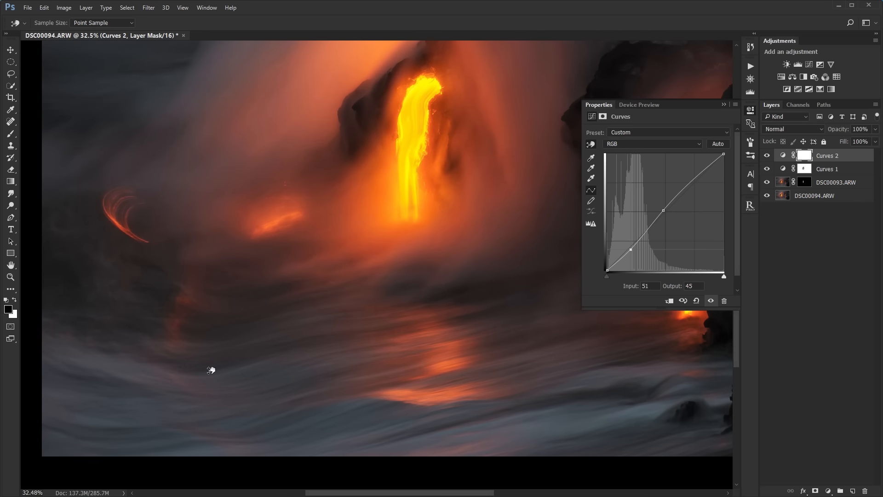
pyautogui.click(723, 104)
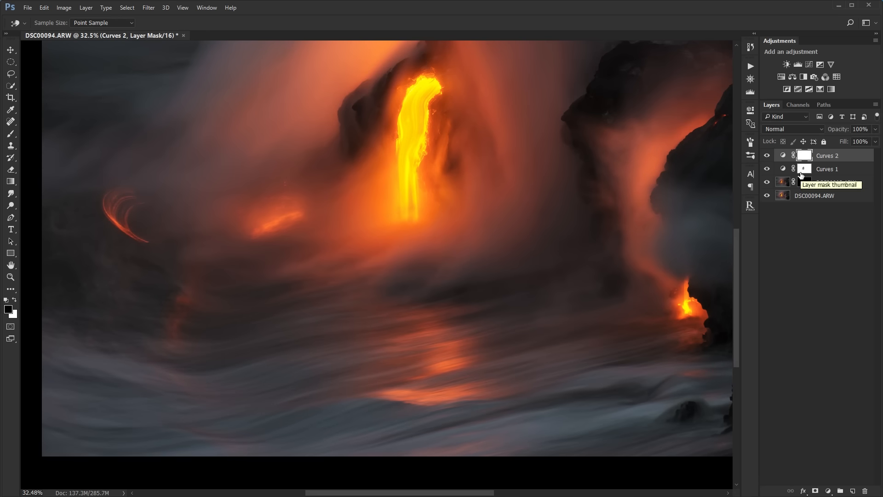
# - Invert the Curves 2 mask to black and paint white over the water in the foreground with a large brush at 100% opacity
pyautogui.hotkey('ctrl', 'i')
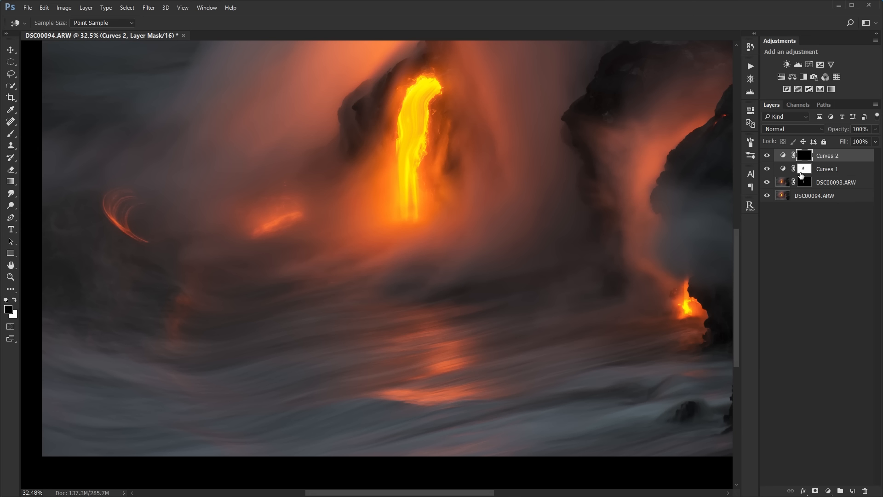
pyautogui.click(10, 134)
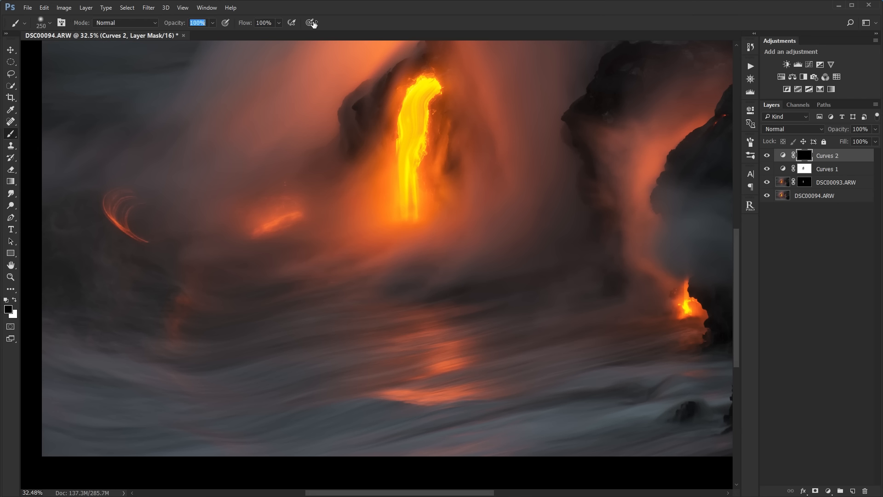
pyautogui.click(14, 301)
pyautogui.press(']')
pyautogui.press(']')
pyautogui.press(']')
pyautogui.press(']')
pyautogui.press(']')
pyautogui.press(']')
pyautogui.press(']')
pyautogui.press(']')
pyautogui.press(']')
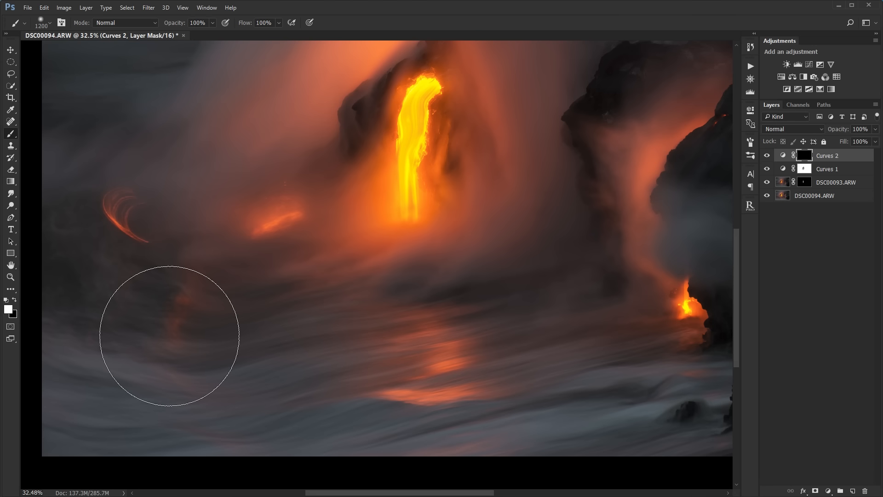
pyautogui.moveTo(172, 332); pyautogui.dragTo(221, 292)
pyautogui.press('[')
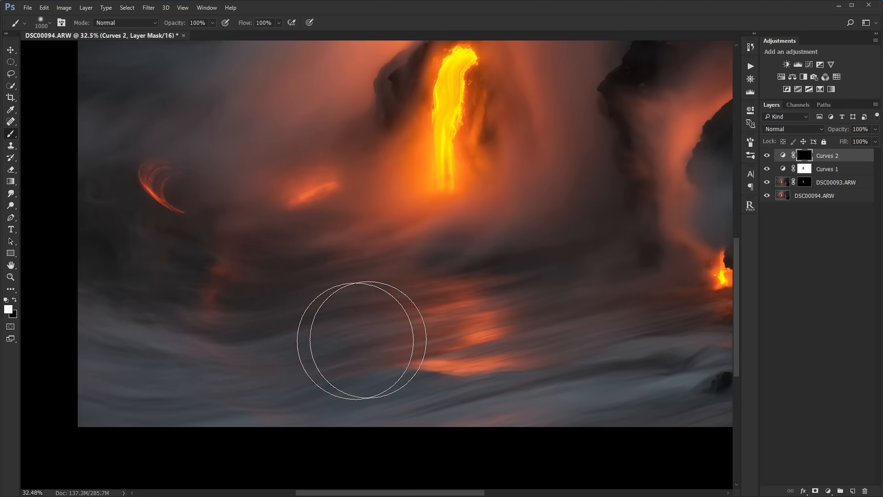
pyautogui.moveTo(107, 331)
pyautogui.mouseDown()
pyautogui.moveTo(92, 382)
pyautogui.moveTo(322, 378)
pyautogui.mouseUp()
pyautogui.moveTo(459, 384); pyautogui.dragTo(298, 369)
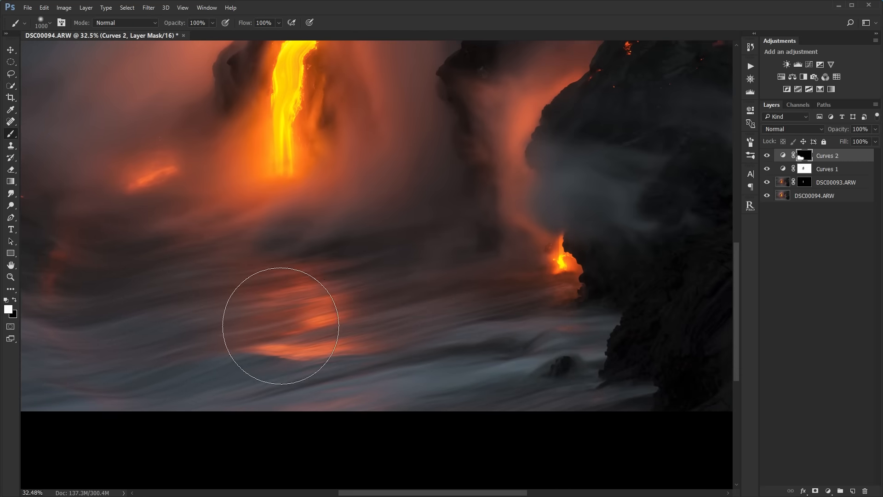
pyautogui.moveTo(219, 292); pyautogui.dragTo(522, 351)
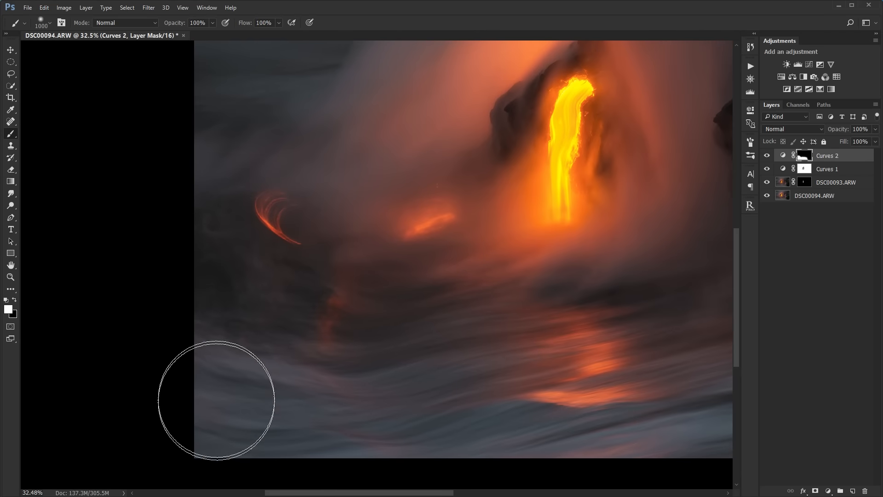
# - Check the water's contrast across the full photo by toggling the Curves 2 mask and the layer's visibility
pyautogui.scroll(-4, 248, 374)
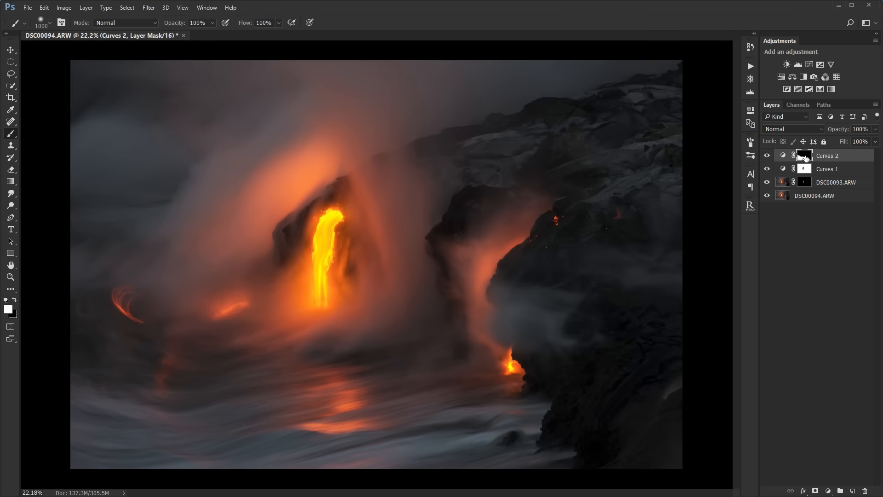
pyautogui.keyDown('alt'); pyautogui.click(804, 156); pyautogui.keyUp('alt')
pyautogui.keyDown('alt'); pyautogui.click(804, 156); pyautogui.keyUp('alt')
pyautogui.click(767, 156)
pyautogui.click(767, 157)
pyautogui.click(768, 157)
pyautogui.click(767, 157)
pyautogui.click(767, 157)
pyautogui.click(767, 156)
pyautogui.click(767, 157)
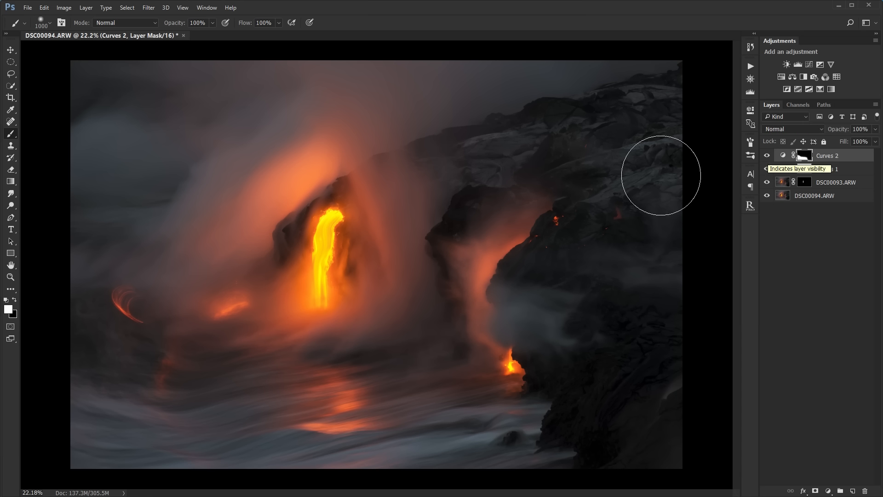
# - Add a third Curves adjustment layer that darkens the whole photo's midtones with a point at input 132, output 114
pyautogui.click(11, 50)
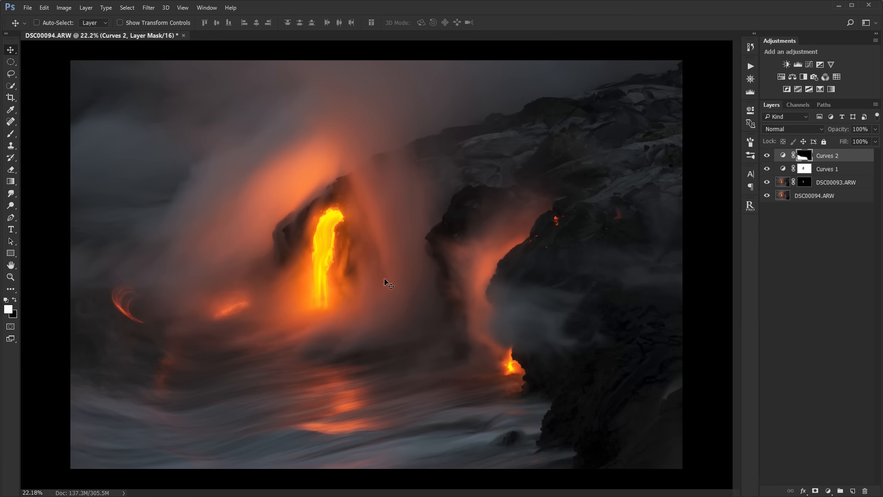
pyautogui.click(809, 66)
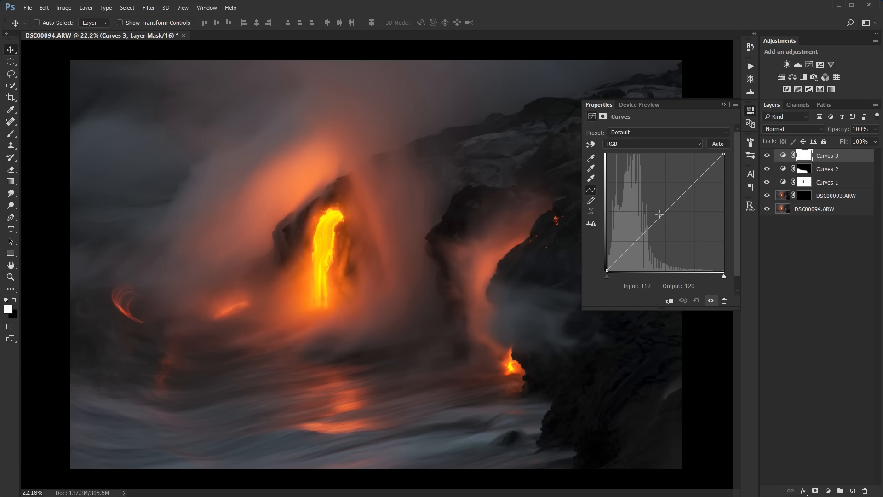
pyautogui.moveTo(669, 209); pyautogui.dragTo(667, 218)
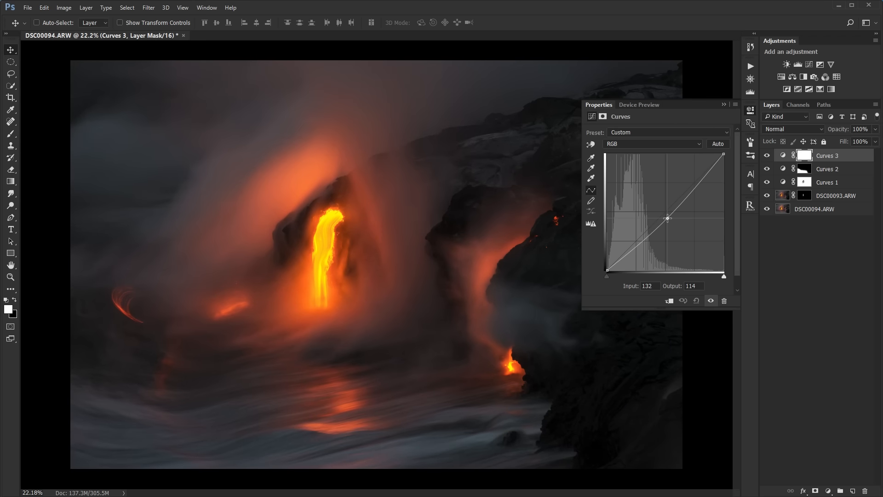
pyautogui.click(723, 105)
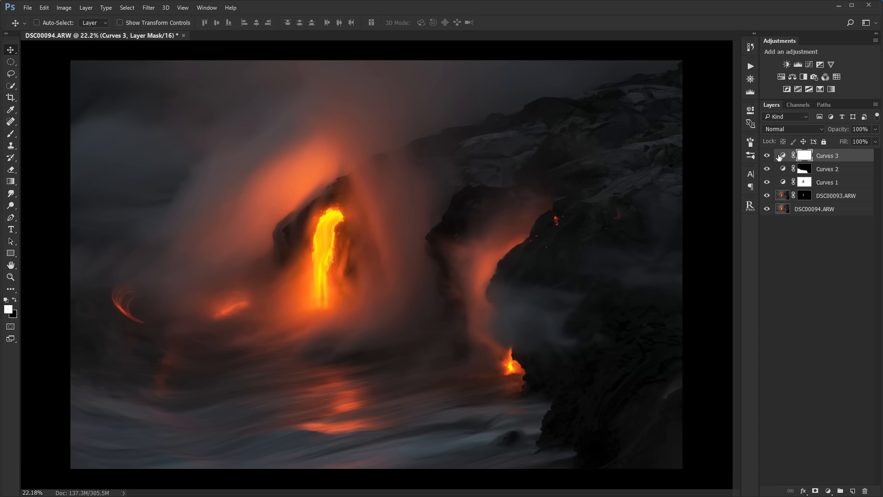
# - Invert the Curves 3 mask to black and paint white over the sky and the photo's lower-right corner at 30% opacity
pyautogui.hotkey('ctrl', 'i')
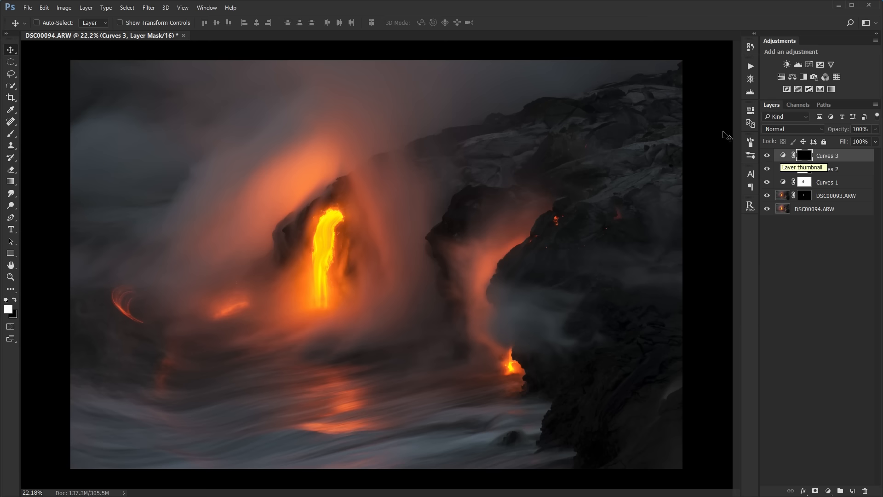
pyautogui.click(11, 133)
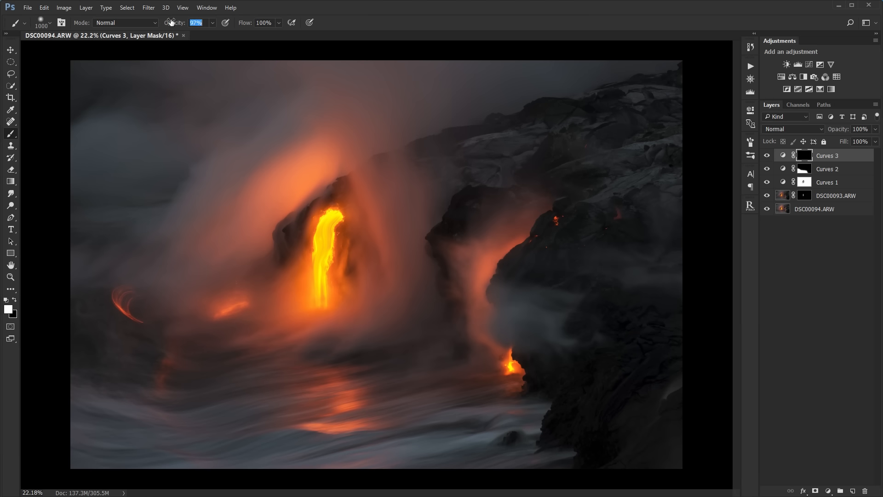
pyautogui.moveTo(173, 23); pyautogui.dragTo(138, 20)
pyautogui.moveTo(78, 204)
pyautogui.mouseDown()
pyautogui.moveTo(213, 121)
pyautogui.moveTo(421, 76)
pyautogui.mouseUp()
pyautogui.moveTo(216, 86); pyautogui.dragTo(335, 84)
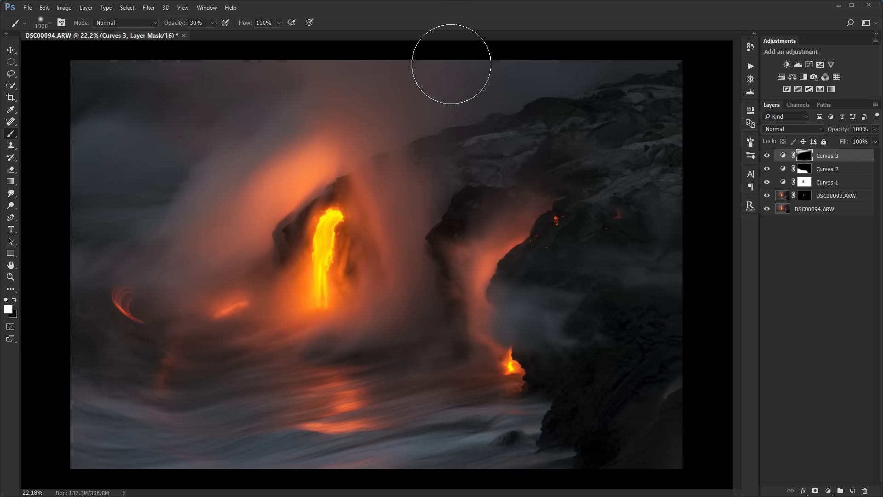
pyautogui.scroll(-2, 632, 409)
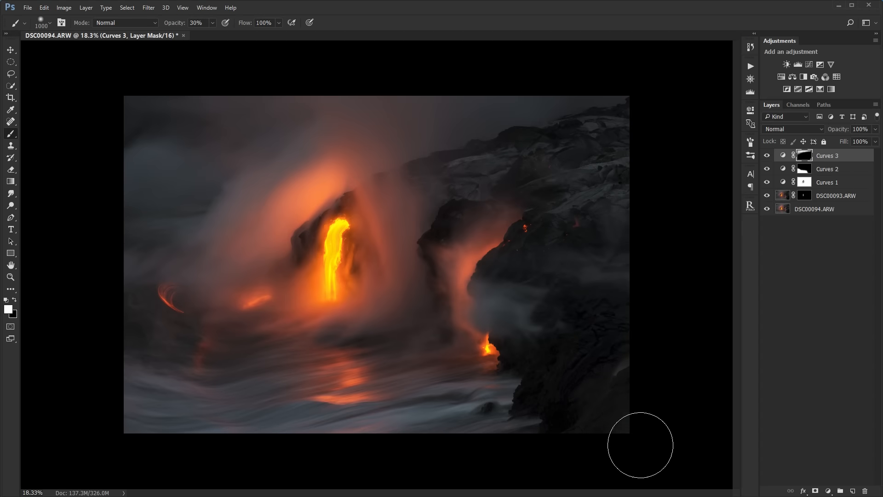
pyautogui.scroll(1, 680, 202)
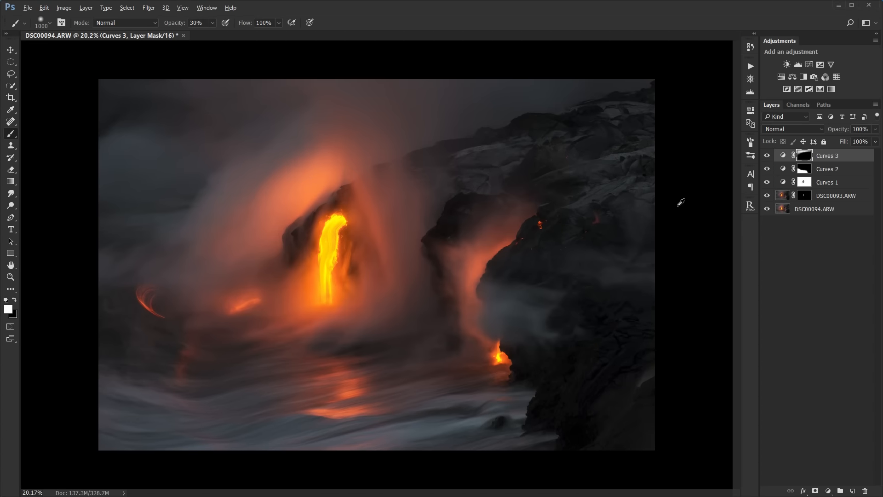
# - Compare the darkened sky and corner with the original by toggling the Curves 3 mask and the layer's visibility
pyautogui.keyDown('alt'); pyautogui.click(804, 156); pyautogui.keyUp('alt')
pyautogui.keyDown('alt'); pyautogui.click(805, 156); pyautogui.keyUp('alt')
pyautogui.click(766, 157)
pyautogui.click(766, 156)
pyautogui.click(766, 156)
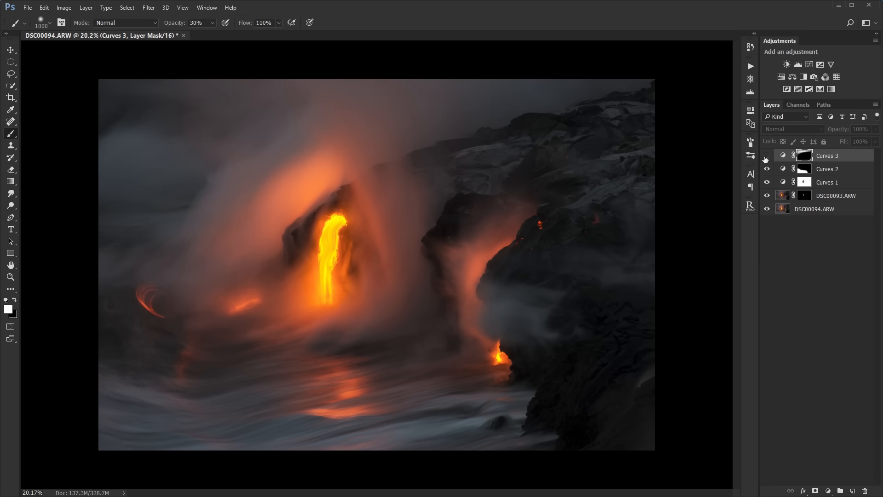
pyautogui.click(766, 156)
pyautogui.click(767, 156)
pyautogui.click(767, 157)
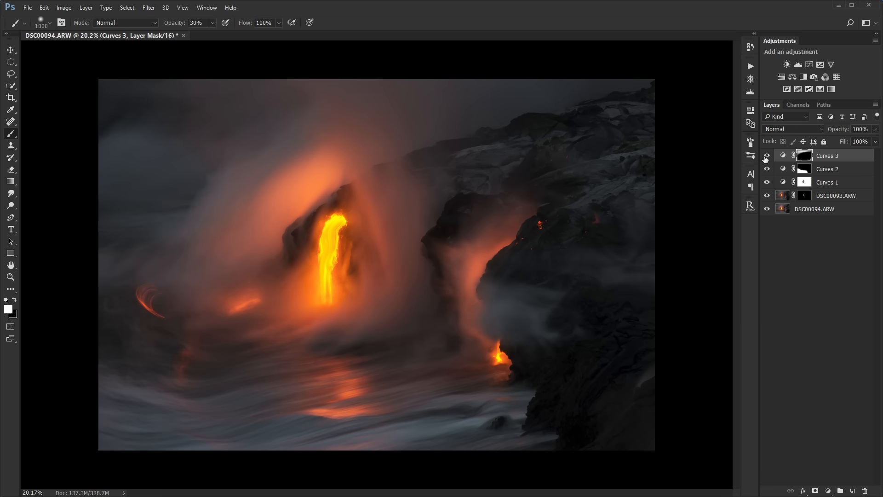
pyautogui.click(766, 157)
pyautogui.click(766, 156)
pyautogui.click(766, 156)
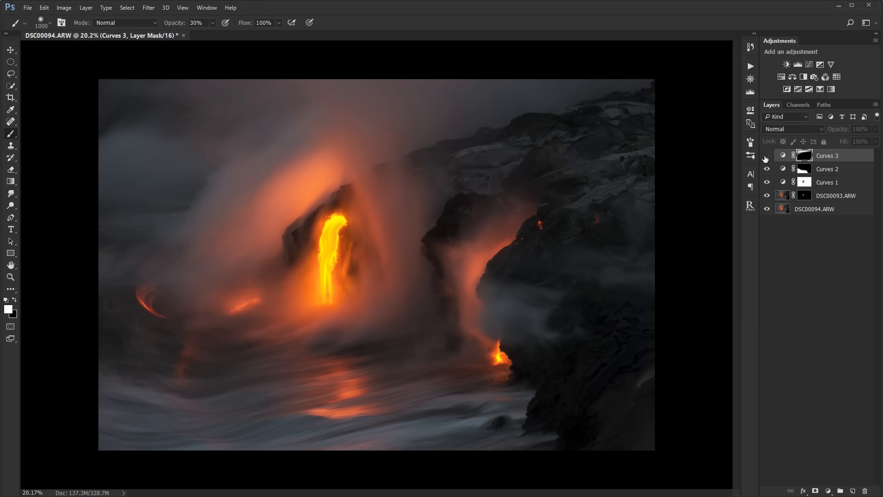
pyautogui.click(766, 157)
# - Add a fourth Curves adjustment layer that brightens the steam and rocks with a point at input 103, output 121
pyautogui.click(816, 248)
pyautogui.scroll(3, 641, 283)
pyautogui.moveTo(652, 286); pyautogui.dragTo(584, 226)
pyautogui.moveTo(548, 198); pyautogui.dragTo(554, 235)
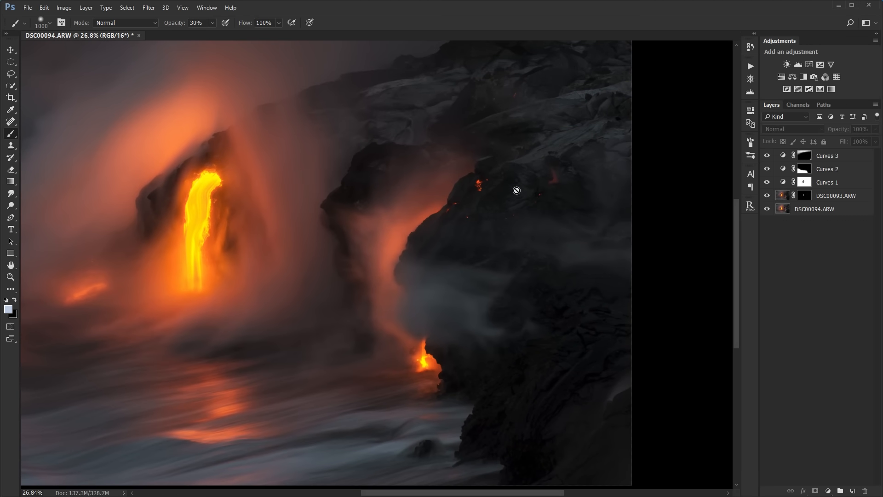
pyautogui.moveTo(458, 236); pyautogui.dragTo(484, 263)
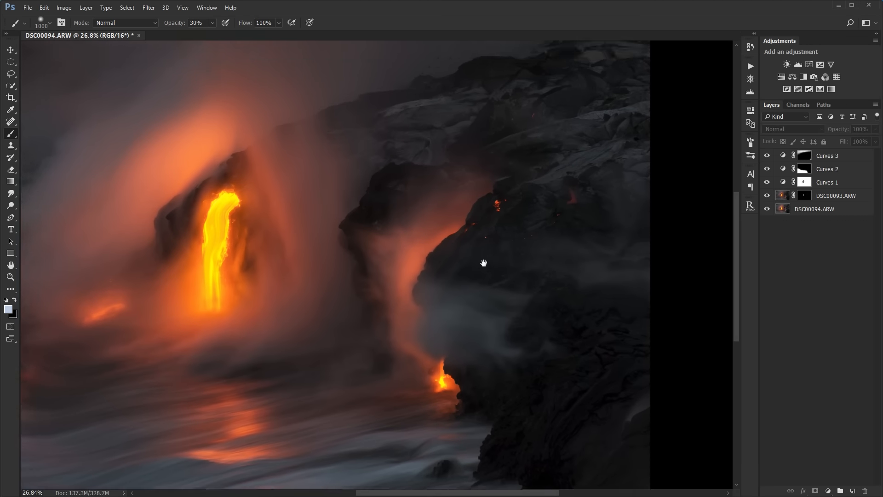
pyautogui.click(808, 64)
pyautogui.moveTo(471, 212); pyautogui.dragTo(385, 176)
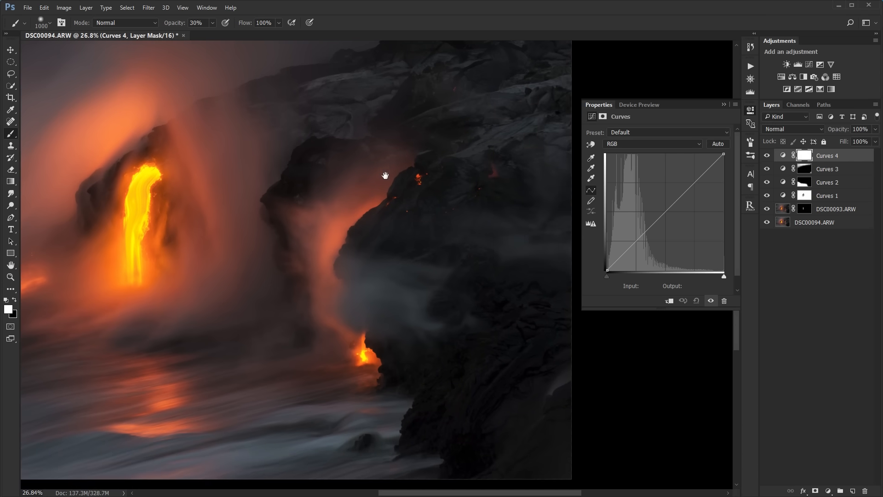
pyautogui.click(592, 145)
pyautogui.moveTo(505, 218); pyautogui.dragTo(408, 280)
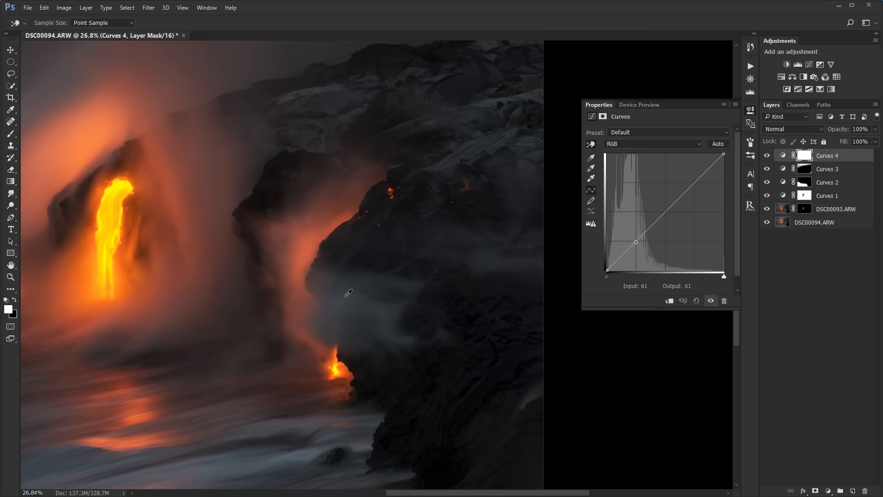
pyautogui.moveTo(347, 297); pyautogui.dragTo(343, 292)
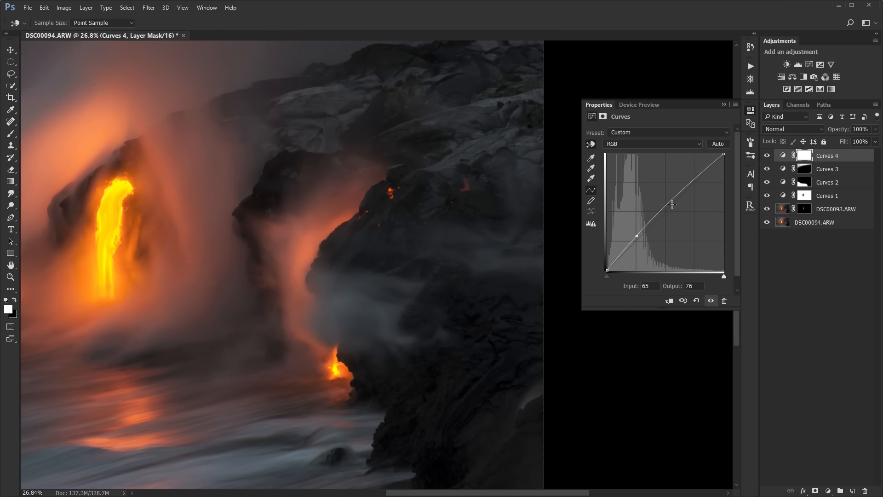
pyautogui.moveTo(636, 235); pyautogui.dragTo(653, 214)
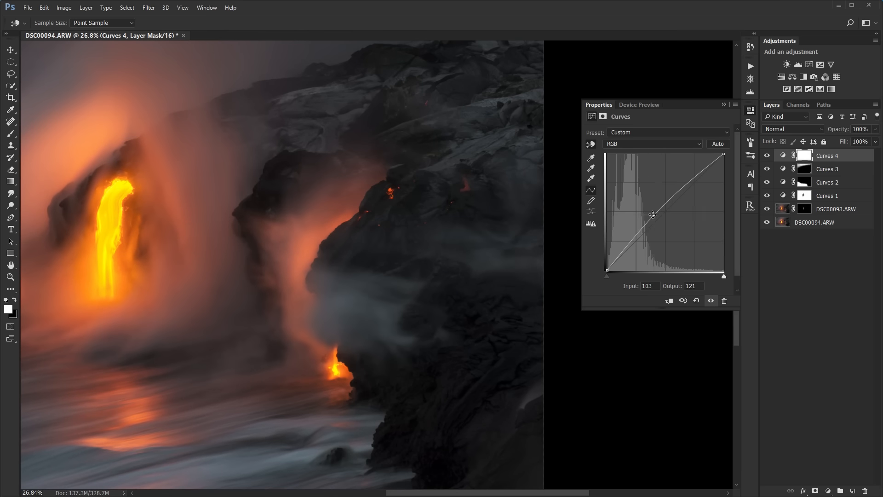
# - Lift the dark rock shadows on the Curves 4 layer with a second point at input 16, output 20
pyautogui.moveTo(460, 354); pyautogui.dragTo(441, 302)
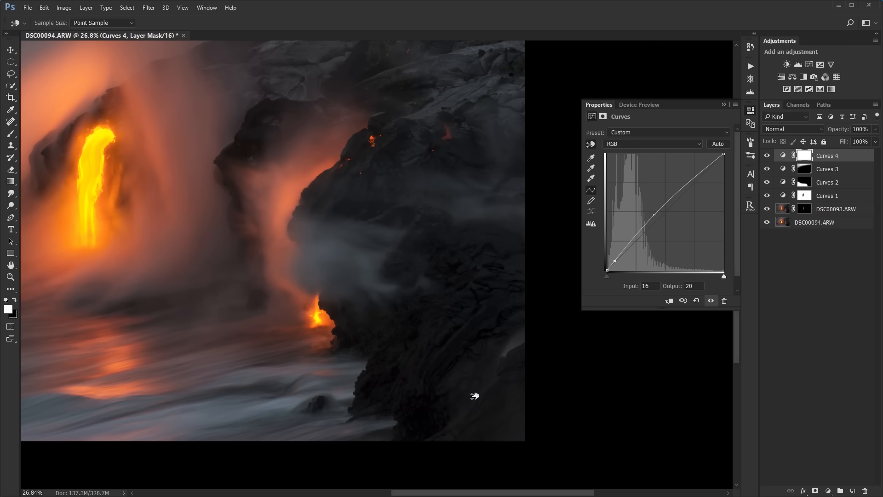
pyautogui.moveTo(474, 396); pyautogui.dragTo(473, 396)
pyautogui.click(728, 104)
pyautogui.scroll(1, 583, 150)
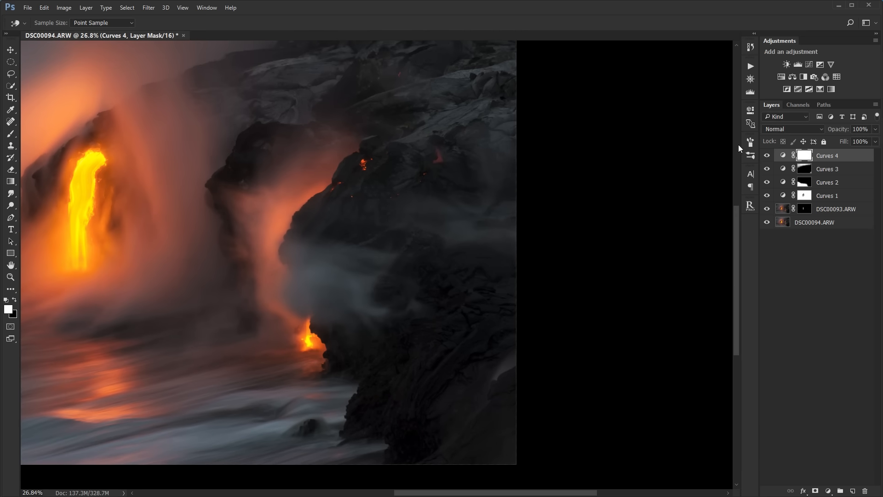
# - Compare the rocks with and without the Curves 4 layer and review the points on its curve
pyautogui.click(766, 157)
pyautogui.click(766, 157)
pyautogui.moveTo(491, 219); pyautogui.dragTo(532, 271)
pyautogui.moveTo(445, 193); pyautogui.dragTo(587, 138)
pyautogui.press('b')
pyautogui.doubleClick(782, 156)
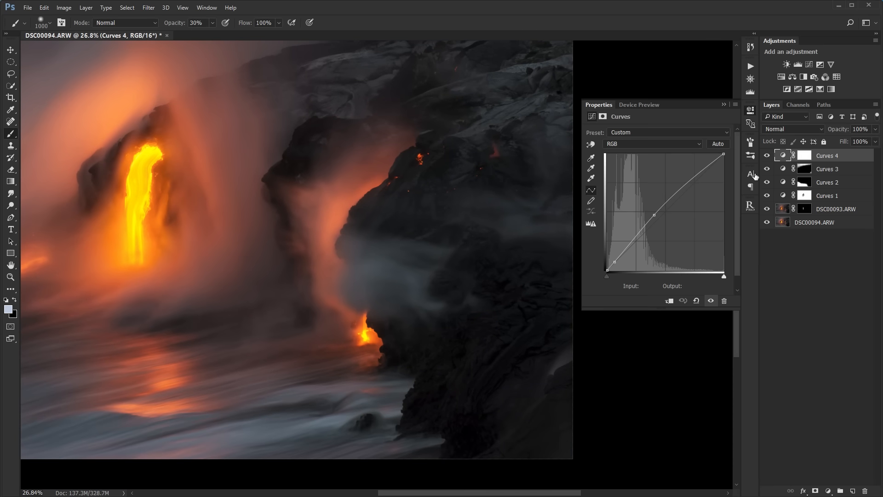
pyautogui.click(615, 260)
pyautogui.click(724, 105)
# - Invert the Curves 4 mask, paint white over the dark rocks and steam at 30% opacity, and swap the foreground colour to black
pyautogui.click(804, 156)
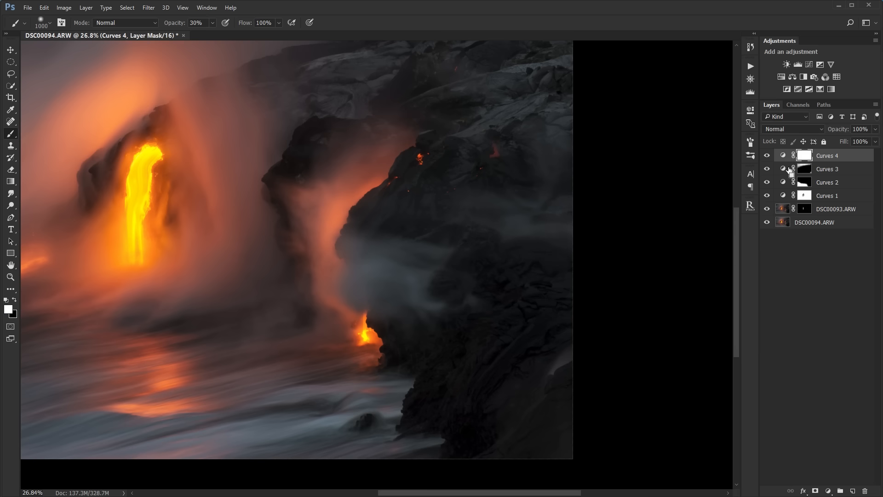
pyautogui.hotkey('ctrl', 'i')
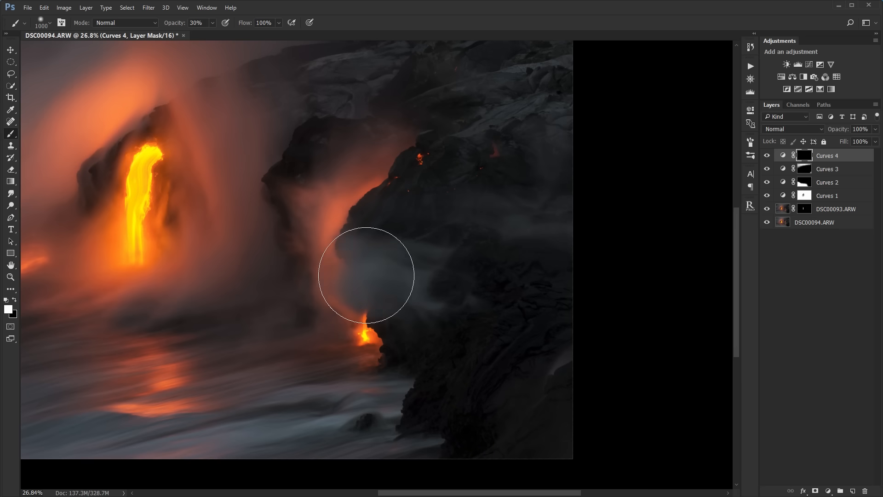
pyautogui.moveTo(408, 261); pyautogui.dragTo(348, 259)
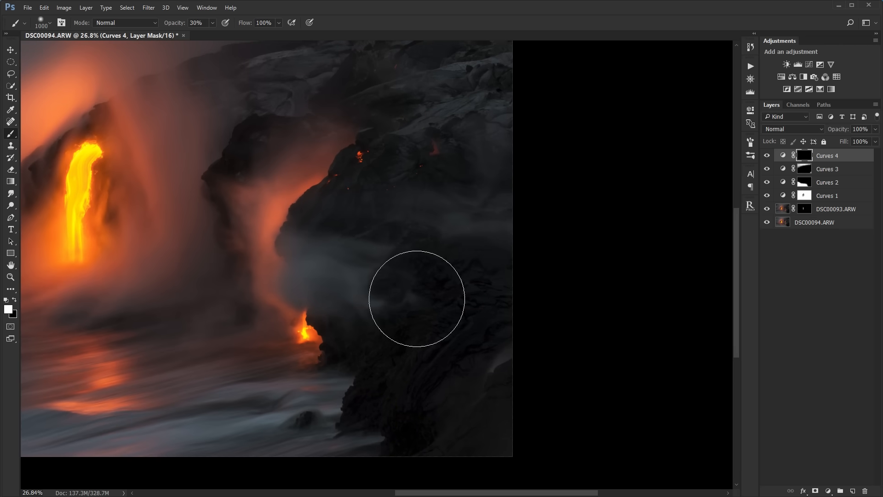
pyautogui.moveTo(417, 298)
pyautogui.mouseDown()
pyautogui.moveTo(426, 374)
pyautogui.moveTo(477, 256)
pyautogui.moveTo(326, 257)
pyautogui.moveTo(336, 281)
pyautogui.mouseUp()
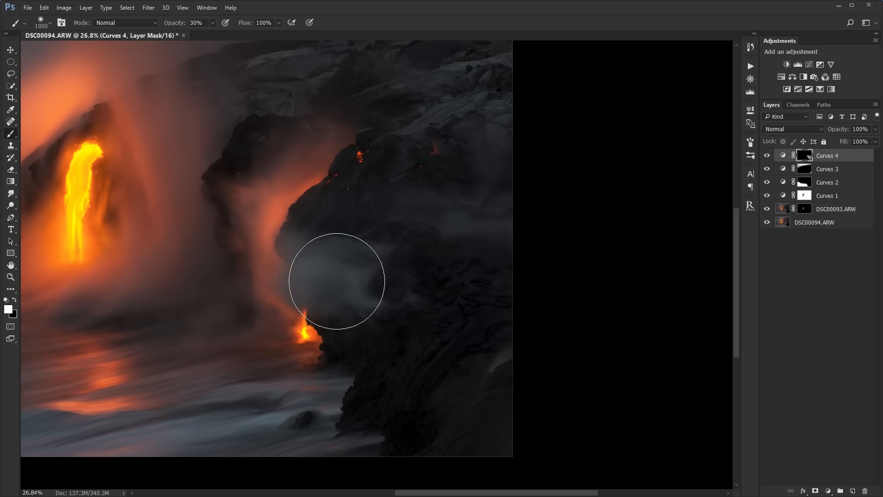
pyautogui.moveTo(377, 211); pyautogui.dragTo(465, 291)
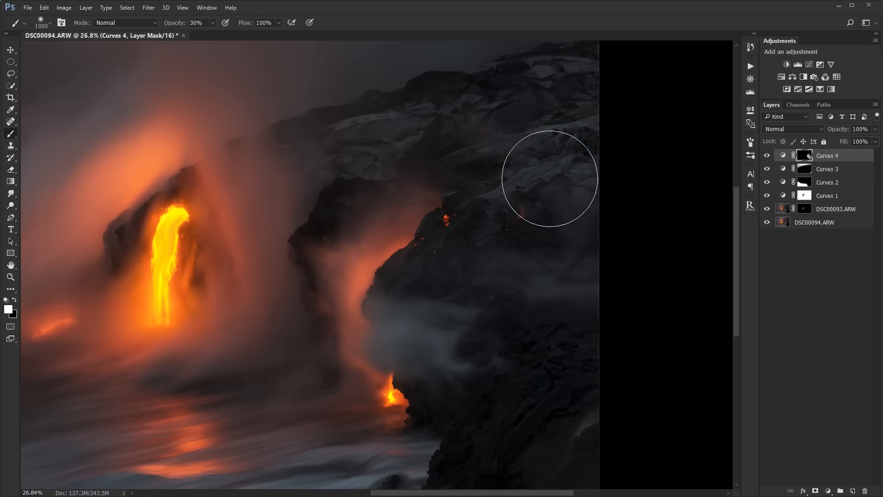
pyautogui.moveTo(555, 167)
pyautogui.mouseDown()
pyautogui.moveTo(556, 313)
pyautogui.moveTo(510, 215)
pyautogui.moveTo(543, 274)
pyautogui.mouseUp()
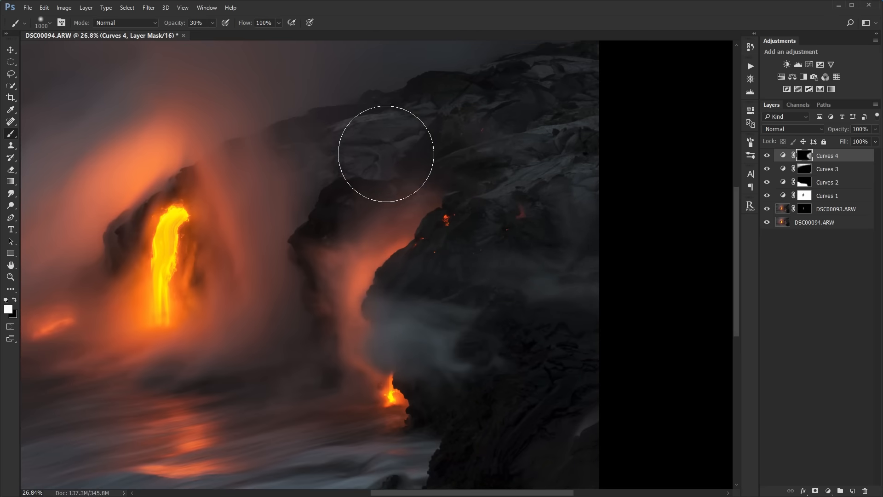
pyautogui.moveTo(386, 153)
pyautogui.mouseDown()
pyautogui.moveTo(403, 128)
pyautogui.moveTo(584, 136)
pyautogui.mouseUp()
pyautogui.moveTo(518, 267); pyautogui.dragTo(546, 172)
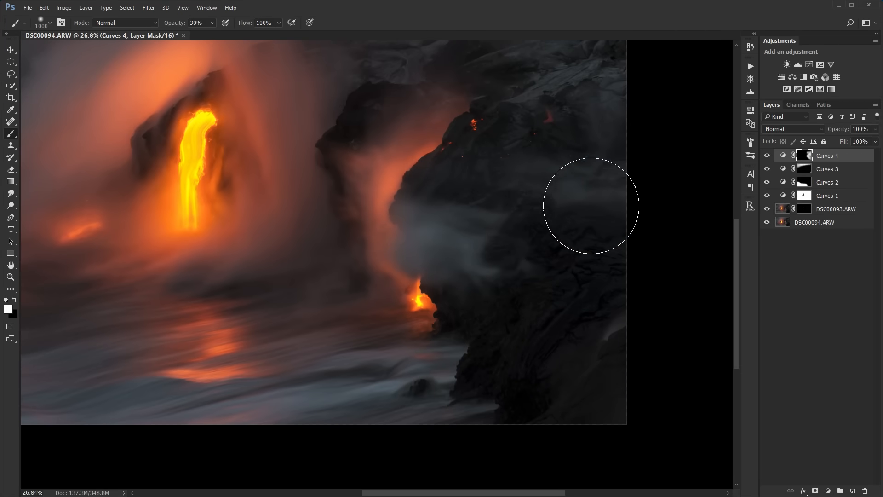
pyautogui.press('x')
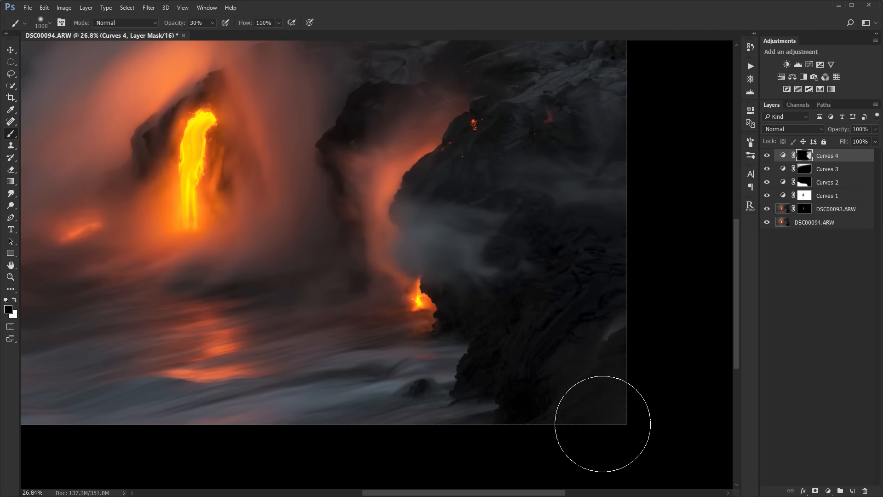
# - View the Curves 3 mask on its own, and compare the rocks and full photo with the Curves 4 layer toggled
pyautogui.keyDown('alt'); pyautogui.click(801, 168); pyautogui.keyUp('alt')
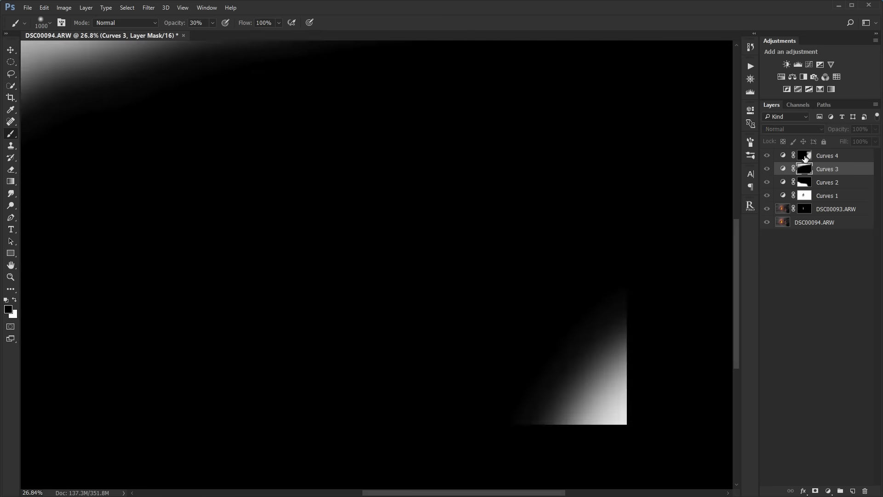
pyautogui.click(804, 157)
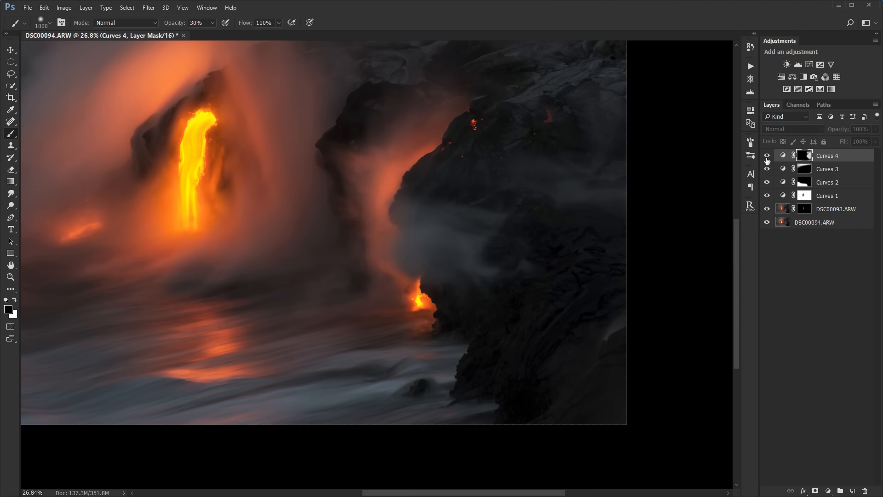
pyautogui.scroll(-2, 567, 196)
pyautogui.keyDown('alt'); pyautogui.click(803, 157); pyautogui.keyUp('alt')
pyautogui.keyDown('alt'); pyautogui.click(803, 156); pyautogui.keyUp('alt')
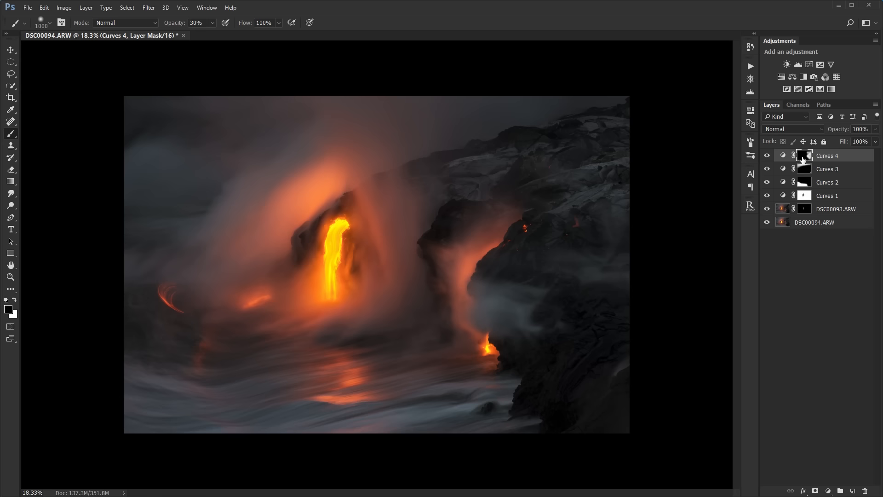
pyautogui.click(767, 157)
pyautogui.scroll(2, 505, 204)
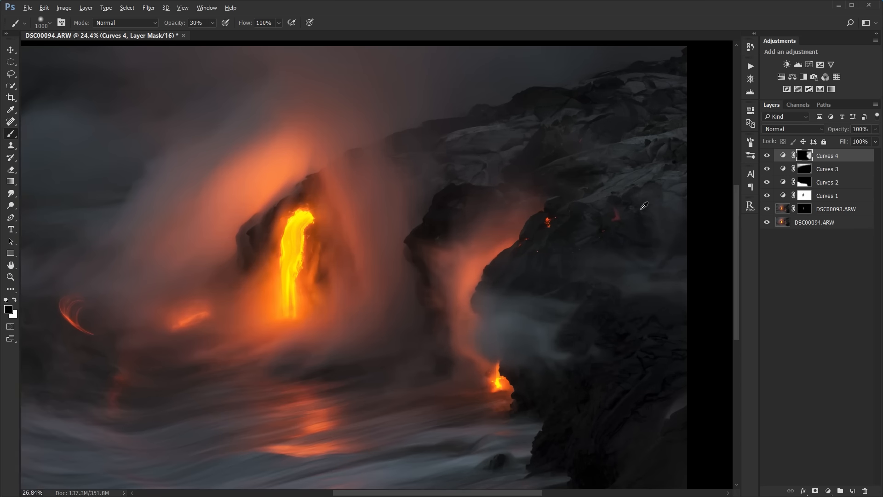
pyautogui.scroll(1, 642, 210)
pyautogui.moveTo(658, 201); pyautogui.dragTo(599, 213)
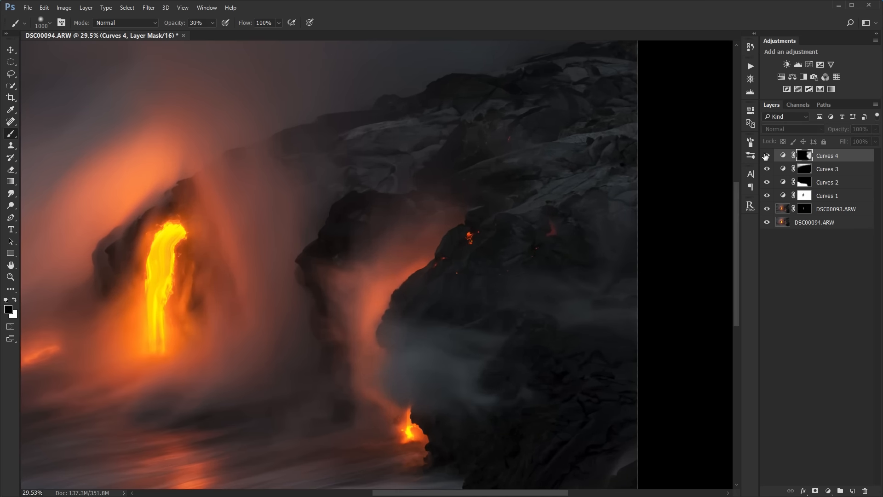
pyautogui.scroll(-1, 554, 224)
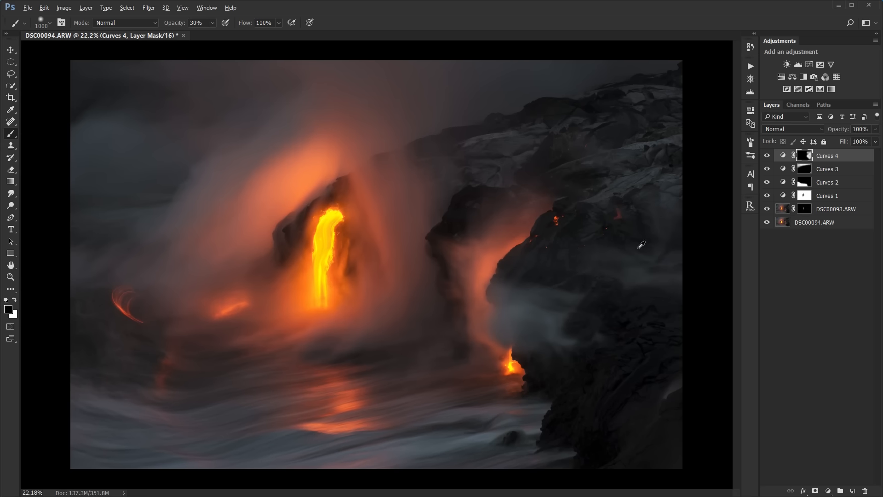
pyautogui.click(811, 281)
pyautogui.click(834, 154)
pyautogui.click(796, 239)
pyautogui.click(825, 161)
# - Add a fifth Curves adjustment layer above Curves 4 and set its blending mode to Color
pyautogui.click(10, 50)
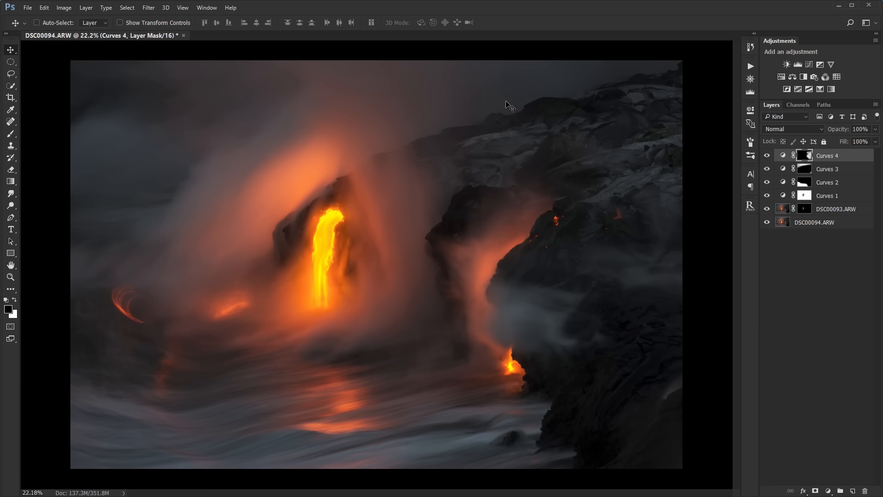
pyautogui.click(820, 64)
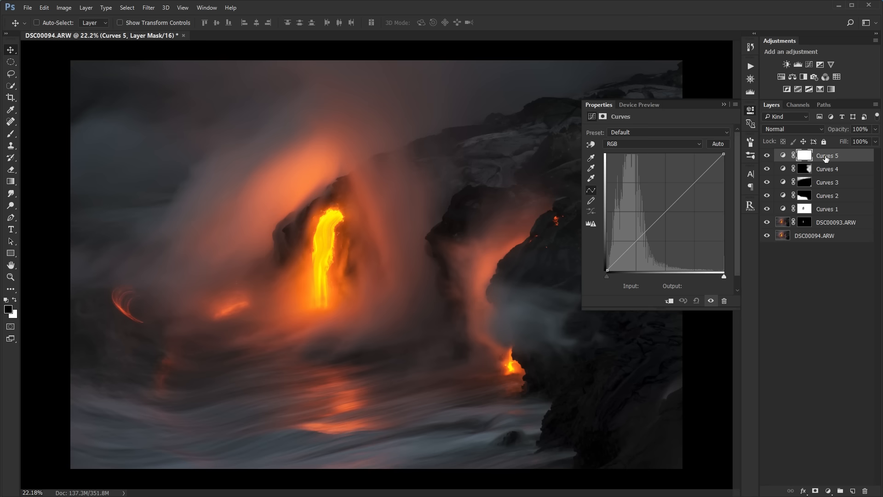
pyautogui.click(798, 130)
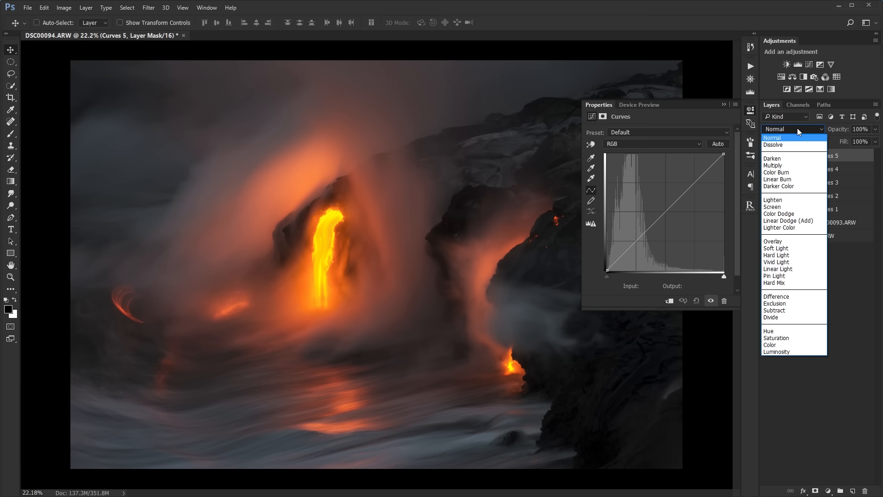
pyautogui.click(776, 346)
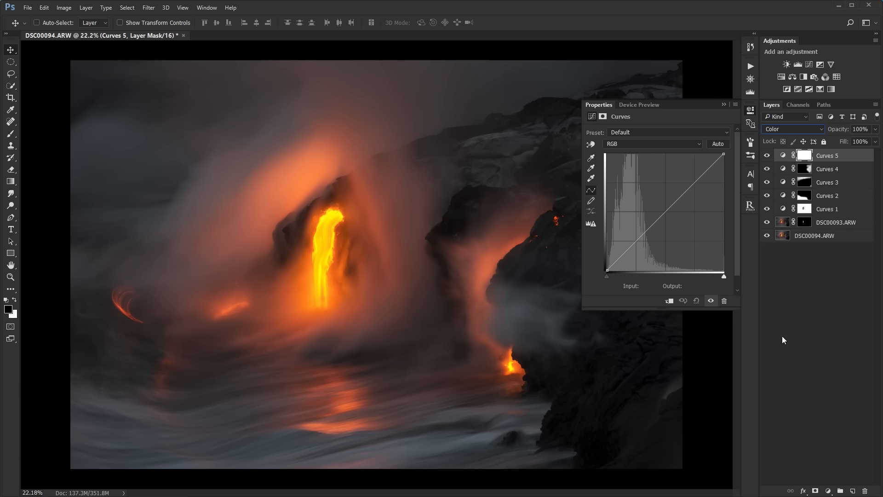
# - In the Curves 5 blue channel, raise the shadow point slightly and lower the highlight point's output to 252
pyautogui.click(767, 157)
pyautogui.click(766, 156)
pyautogui.click(636, 144)
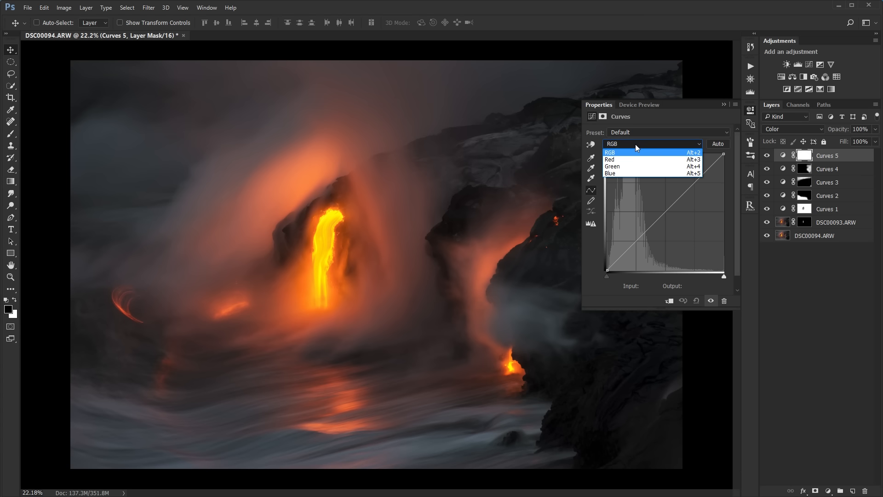
pyautogui.click(629, 173)
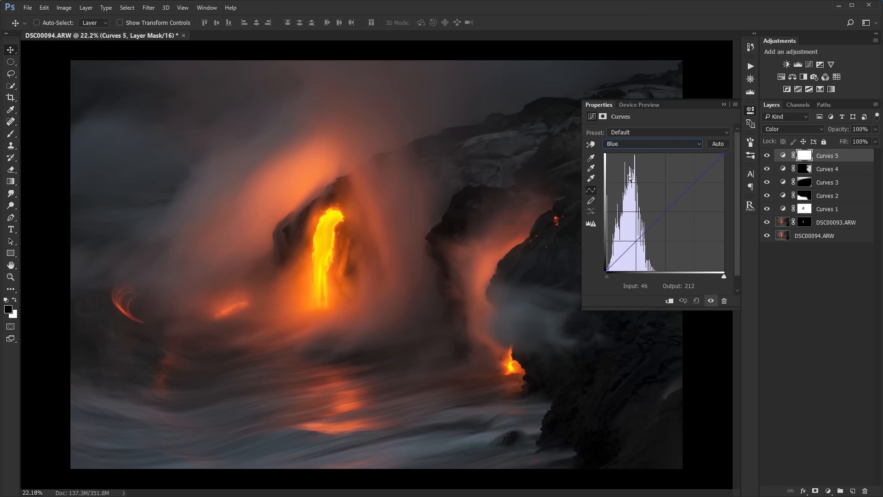
pyautogui.click(607, 269)
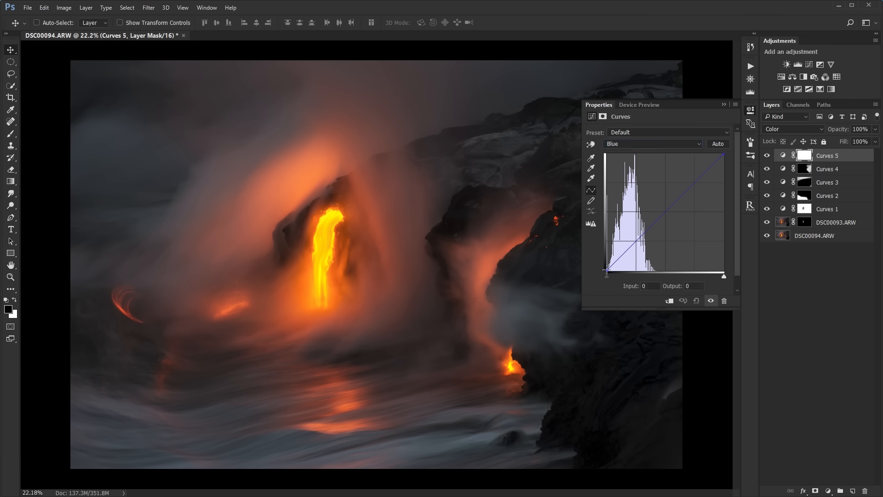
pyautogui.moveTo(607, 270); pyautogui.dragTo(596, 267)
pyautogui.moveTo(724, 153); pyautogui.dragTo(724, 154)
pyautogui.click(724, 105)
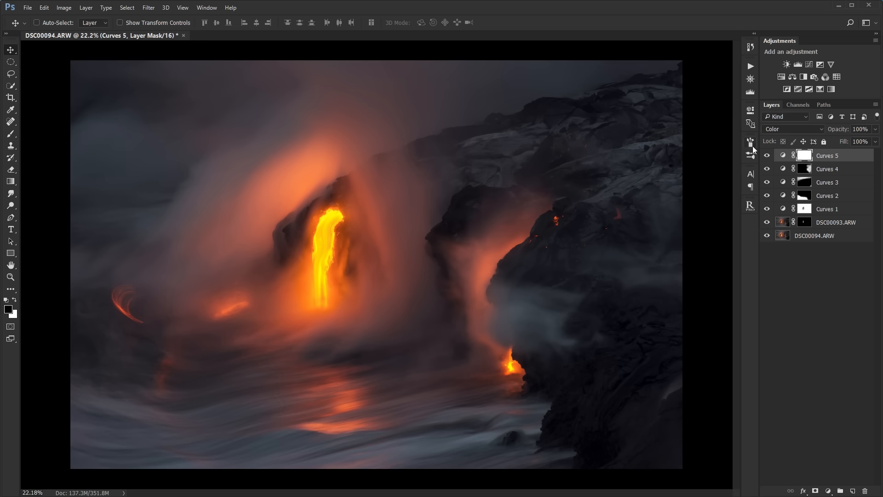
# - Compare the full photo's colours with and without the Curves 5 layer
pyautogui.click(766, 157)
pyautogui.click(767, 156)
pyautogui.click(767, 156)
pyautogui.click(766, 156)
pyautogui.click(766, 157)
pyautogui.hotkey('ctrl', '-')
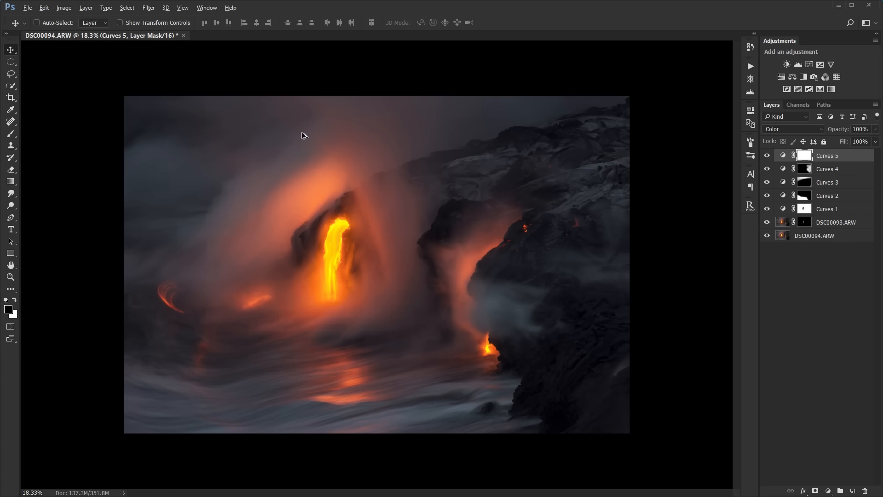
pyautogui.click(767, 157)
pyautogui.click(767, 156)
pyautogui.click(767, 157)
pyautogui.hotkey('ctrl', '+')
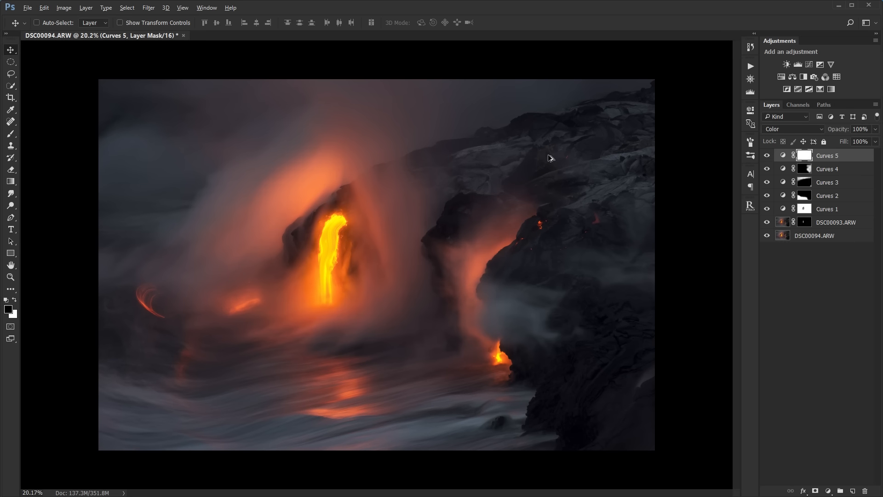
# - Raise the shadow point of the Curves 5 blue channel to an output of 10
pyautogui.doubleClick(783, 155)
pyautogui.click(635, 146)
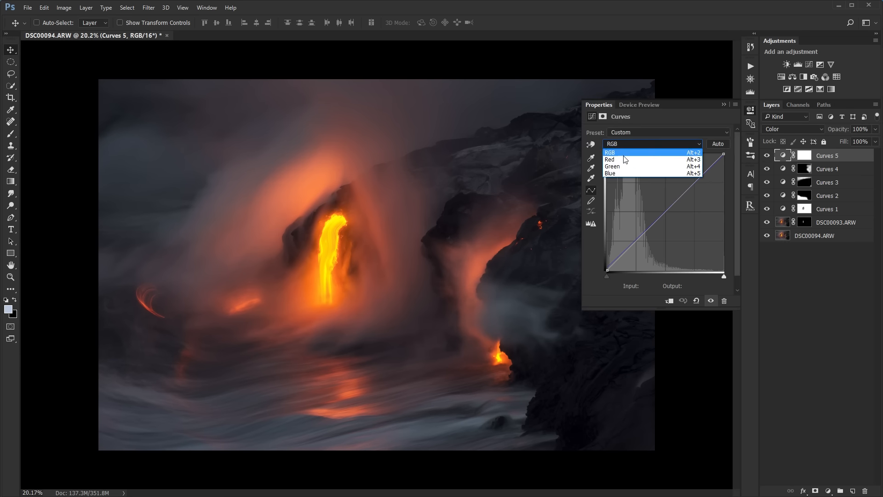
pyautogui.click(622, 172)
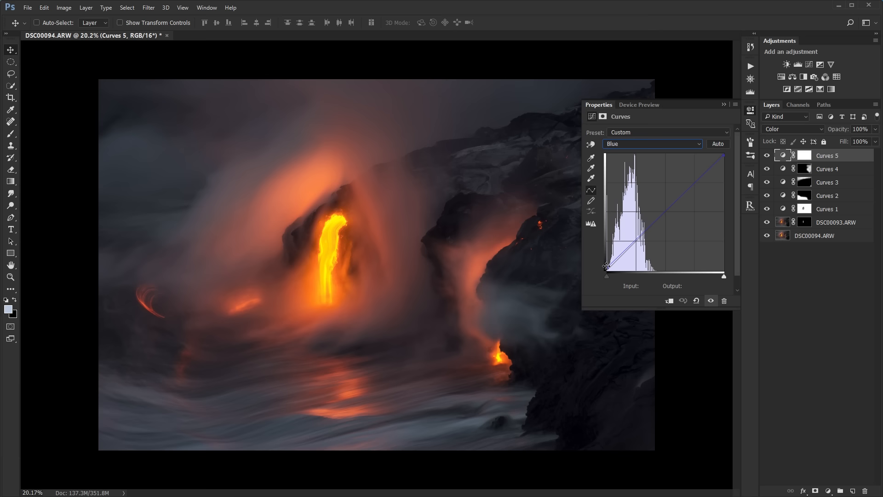
pyautogui.moveTo(606, 265); pyautogui.dragTo(603, 264)
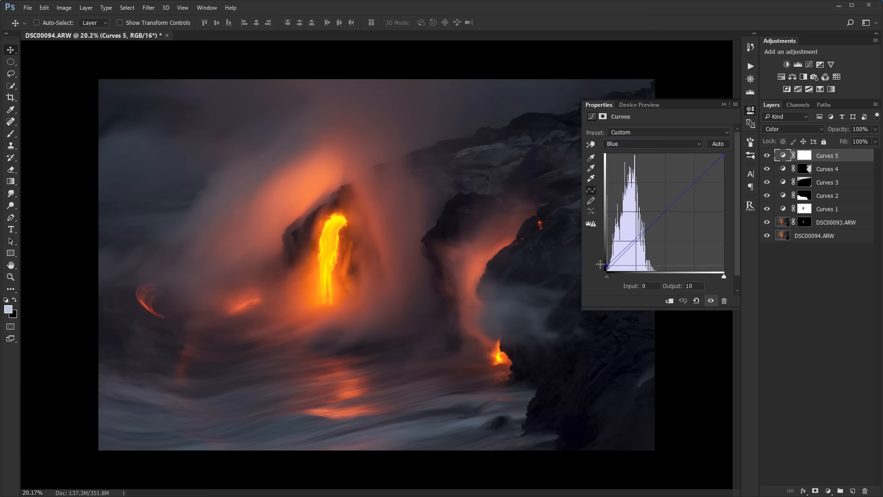
pyautogui.moveTo(600, 264); pyautogui.dragTo(599, 265)
pyautogui.click(724, 105)
# - Paint black on the Curves 5 mask over the lava and dark rocks with the Brush at 30% opacity
pyautogui.click(804, 158)
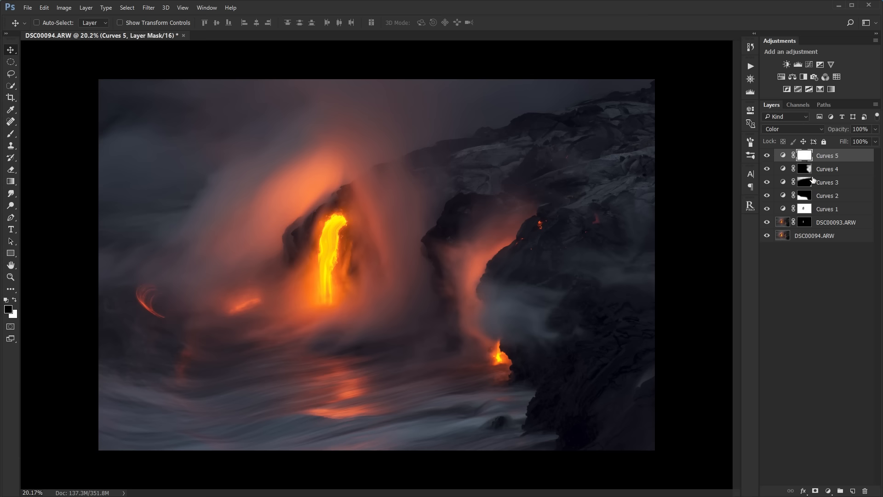
pyautogui.press('b')
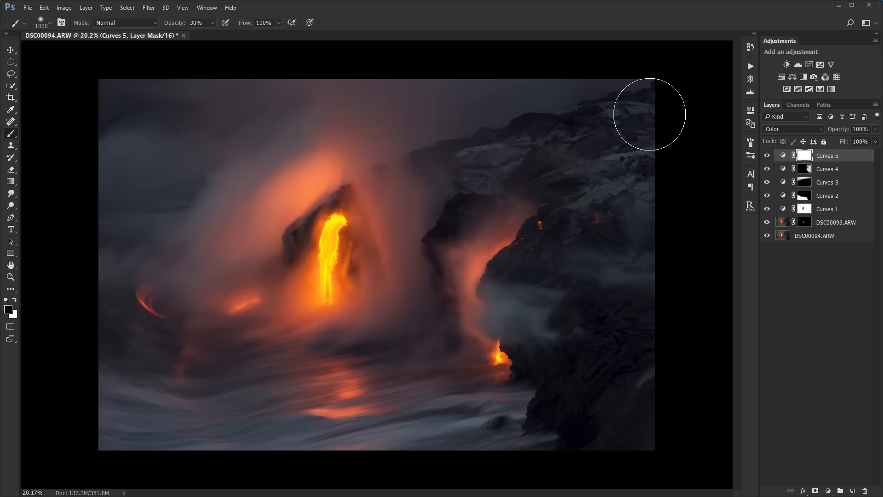
pyautogui.moveTo(344, 228)
pyautogui.mouseDown()
pyautogui.moveTo(444, 241)
pyautogui.moveTo(511, 281)
pyautogui.moveTo(634, 428)
pyautogui.mouseUp()
# - Compare the photo with the Curves 5 layer toggled and view its painted mask on its own
pyautogui.click(767, 157)
pyautogui.click(768, 157)
pyautogui.click(767, 157)
pyautogui.click(767, 156)
pyautogui.keyDown('alt'); pyautogui.click(806, 156); pyautogui.keyUp('alt')
pyautogui.keyDown('alt'); pyautogui.click(806, 156); pyautogui.keyUp('alt')
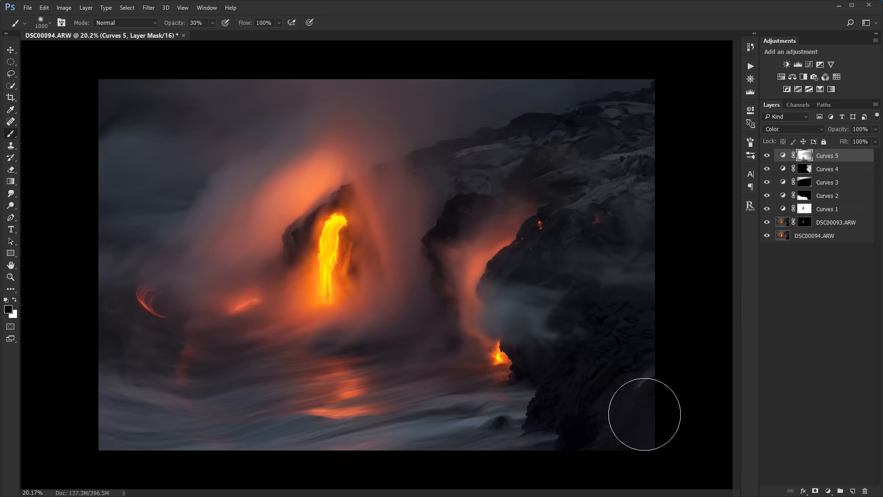
pyautogui.keyDown('alt'); pyautogui.click(806, 157); pyautogui.keyUp('alt')
pyautogui.keyDown('alt'); pyautogui.click(806, 158); pyautogui.keyUp('alt')
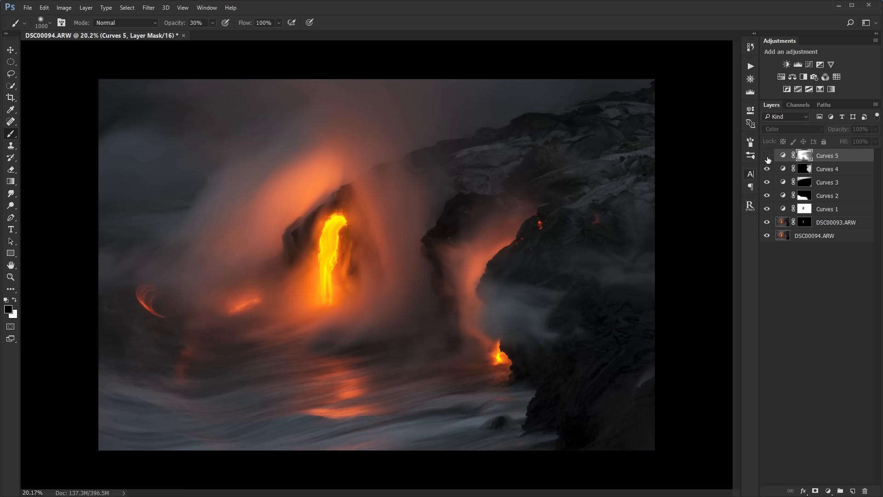
# - Examine the colour of the smoke in the photo's upper-left area up close and at full view, with Curves 5 selected
pyautogui.click(811, 293)
pyautogui.scroll(1, 603, 276)
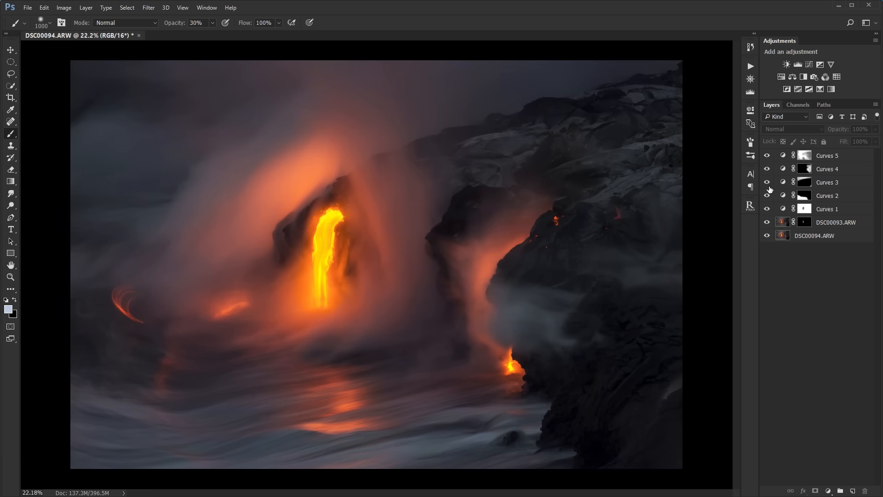
pyautogui.scroll(7, 161, 115)
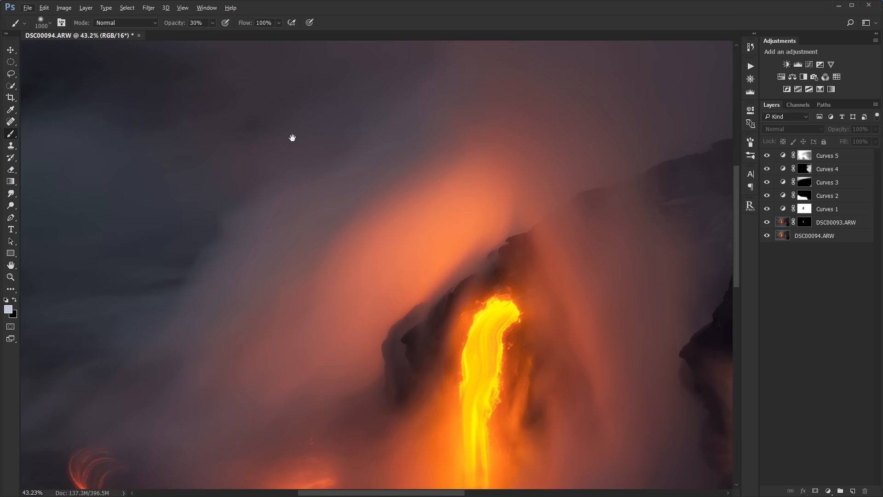
pyautogui.moveTo(293, 138); pyautogui.dragTo(441, 221)
pyautogui.scroll(1, 360, 222)
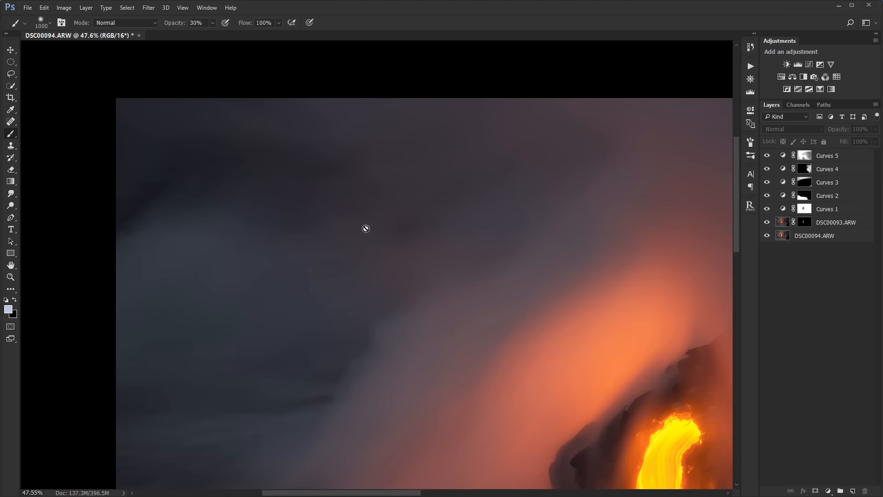
pyautogui.scroll(-7, 460, 241)
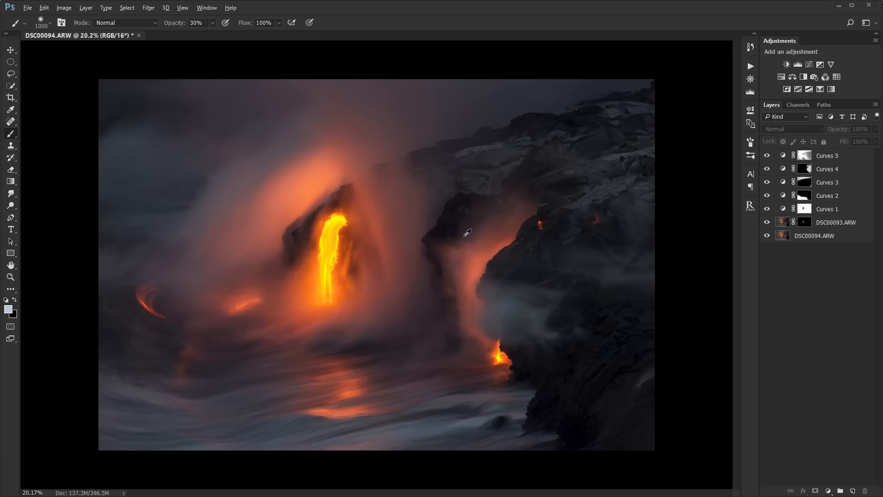
pyautogui.click(825, 156)
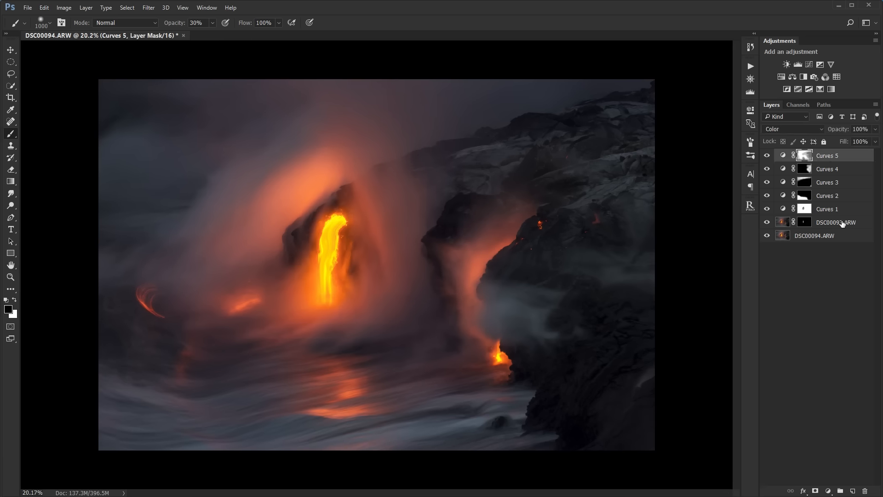
pyautogui.scroll(8, 155, 71)
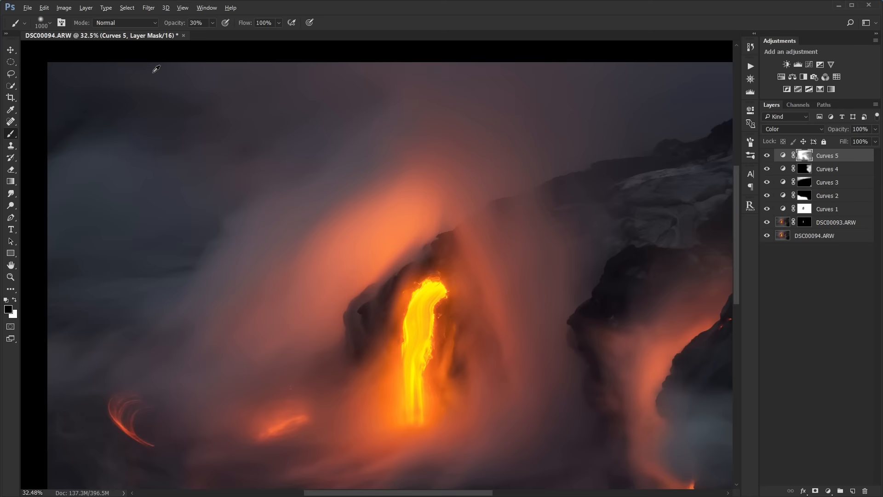
pyautogui.moveTo(318, 121); pyautogui.dragTo(402, 149)
pyautogui.scroll(-5, 394, 152)
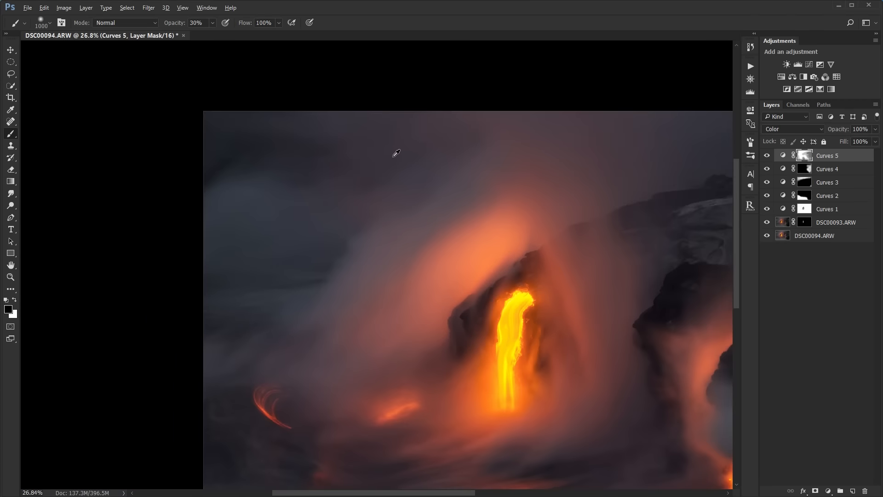
pyautogui.scroll(2, 158, 92)
pyautogui.scroll(1, 236, 119)
pyautogui.scroll(1, 420, 173)
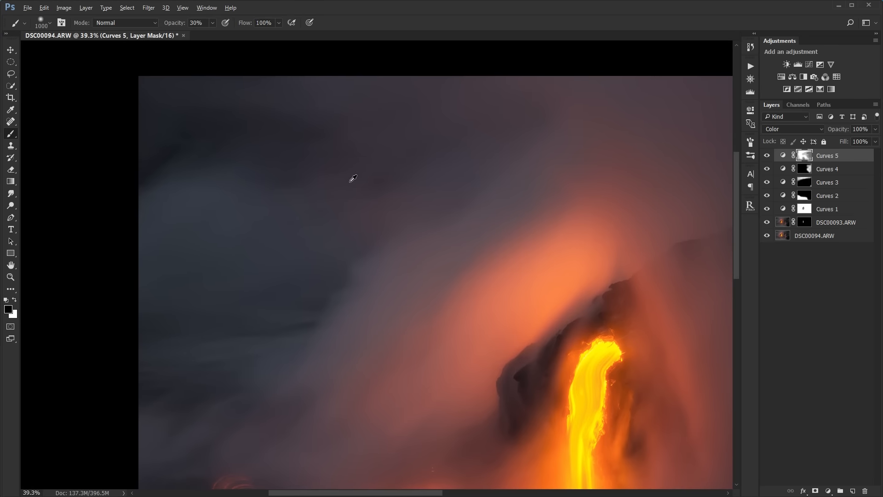
pyautogui.scroll(-2, 366, 141)
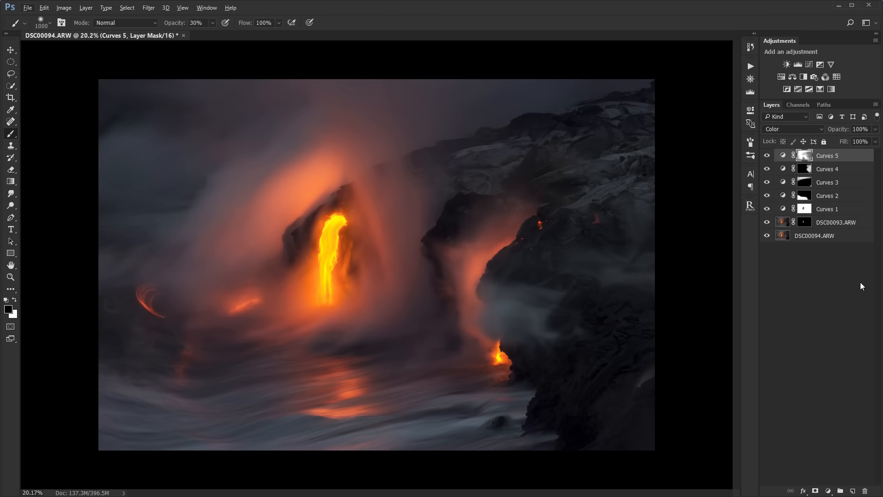
# - Add a new empty layer above Curves 5
pyautogui.click(852, 491)
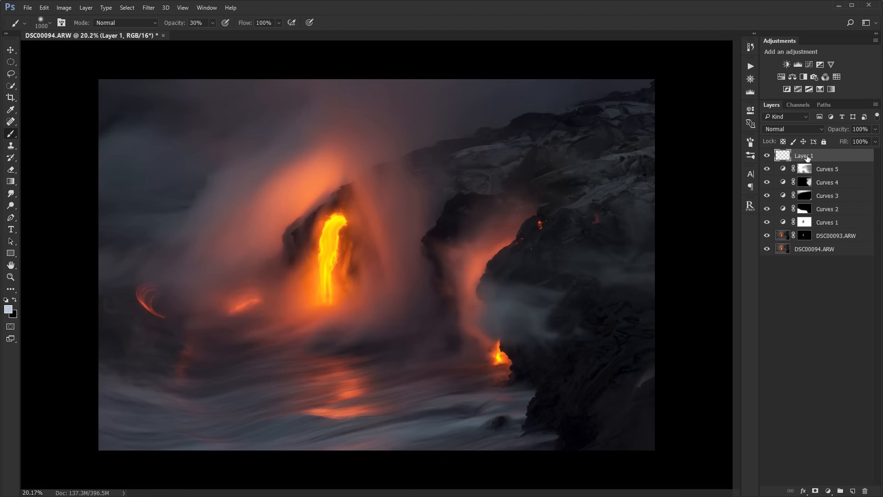
pyautogui.doubleClick(806, 156)
pyautogui.press('Return')
pyautogui.press('c')
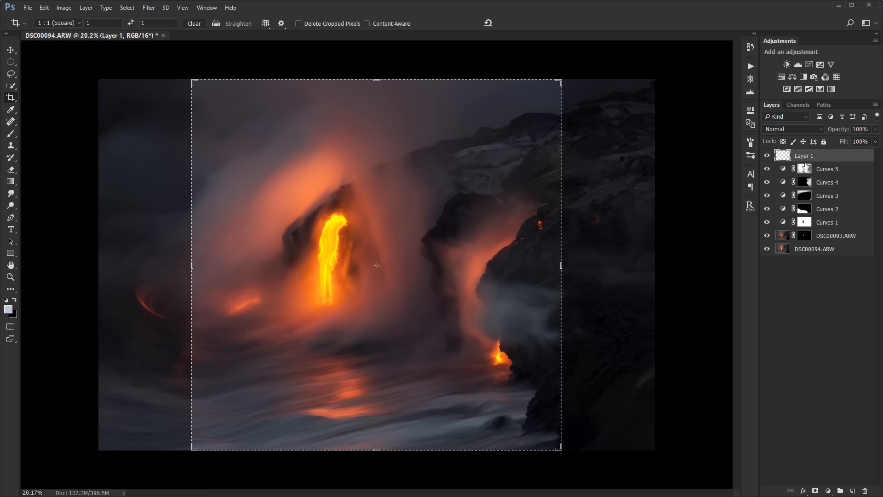
pyautogui.click(11, 49)
# - Rename the new empty layer to Color
pyautogui.doubleClick(805, 157)
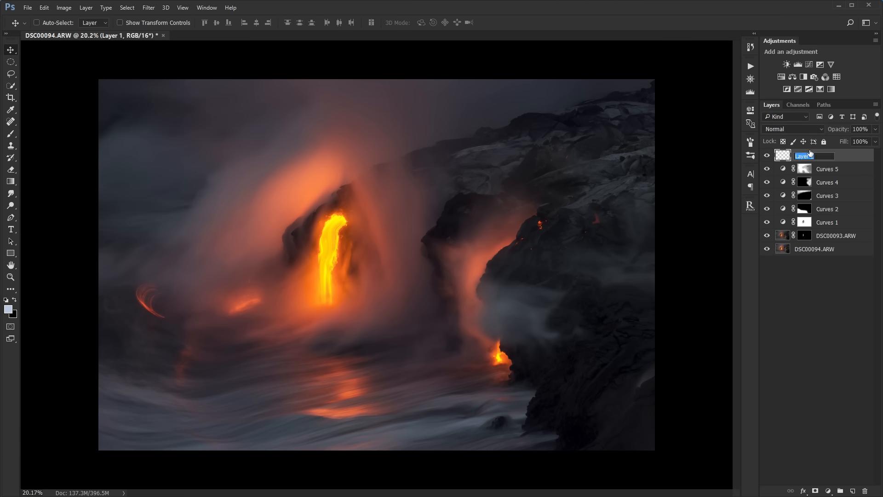
pyautogui.write('color')
pyautogui.press('Return')
# - Sample the dark grey-blue of the smoke and paint it over the upper smoke with a size 700 brush at 14% opacity
pyautogui.scroll(3, 257, 127)
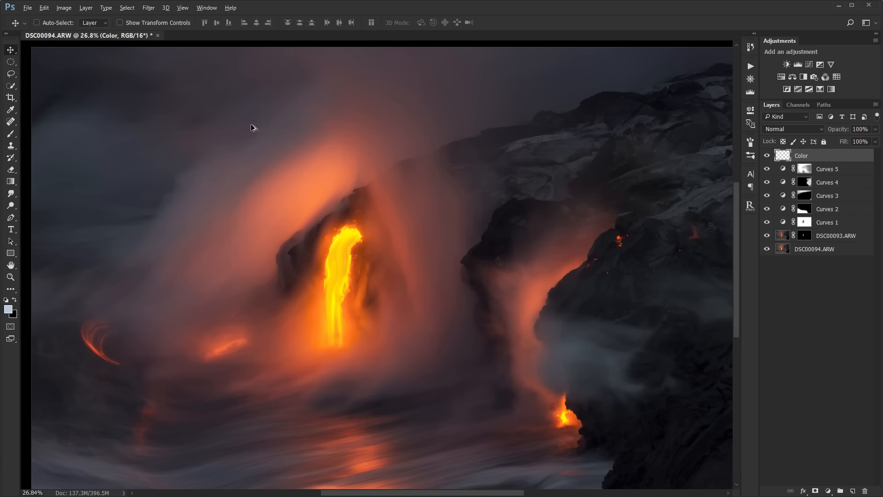
pyautogui.moveTo(338, 117); pyautogui.dragTo(411, 175)
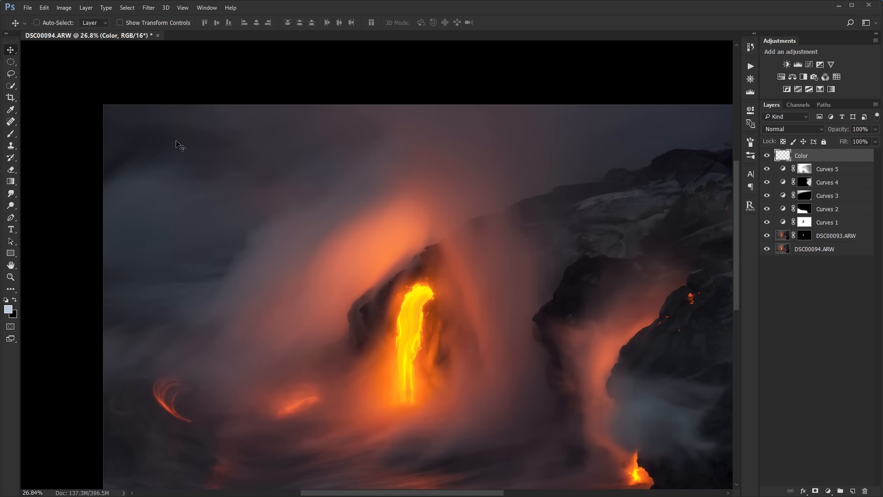
pyautogui.press('b')
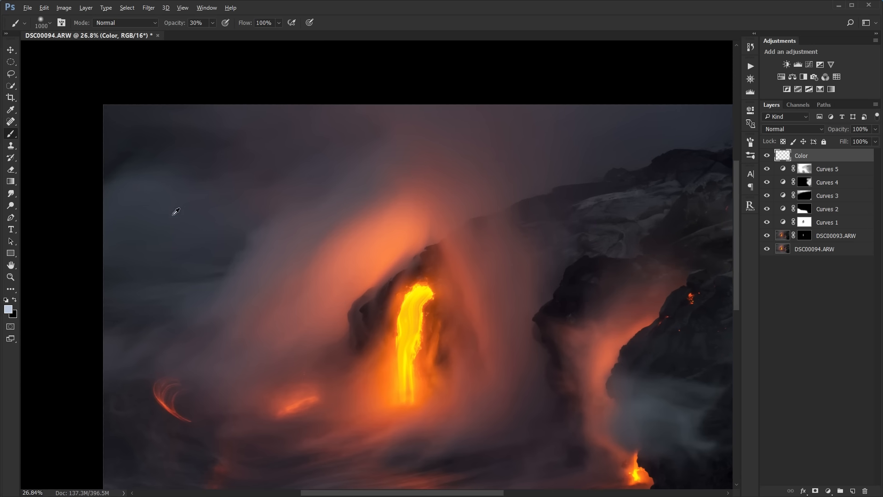
pyautogui.keyDown('alt'); pyautogui.click(163, 172); pyautogui.keyUp('alt')
pyautogui.moveTo(163, 172); pyautogui.dragTo(171, 177)
pyautogui.press('[')
pyautogui.press('[')
pyautogui.press('[')
pyautogui.moveTo(172, 26); pyautogui.dragTo(164, 26)
pyautogui.moveTo(302, 138)
pyautogui.mouseDown()
pyautogui.moveTo(196, 185)
pyautogui.moveTo(296, 153)
pyautogui.moveTo(348, 122)
pyautogui.moveTo(227, 203)
pyautogui.moveTo(320, 136)
pyautogui.moveTo(75, 109)
pyautogui.moveTo(155, 134)
pyautogui.moveTo(271, 138)
pyautogui.moveTo(94, 142)
pyautogui.moveTo(276, 109)
pyautogui.mouseUp()
pyautogui.moveTo(489, 154); pyautogui.dragTo(360, 173)
pyautogui.moveTo(296, 122)
pyautogui.mouseDown()
pyautogui.moveTo(530, 141)
pyautogui.moveTo(333, 114)
pyautogui.moveTo(497, 124)
pyautogui.mouseUp()
pyautogui.moveTo(260, 127); pyautogui.dragTo(460, 101)
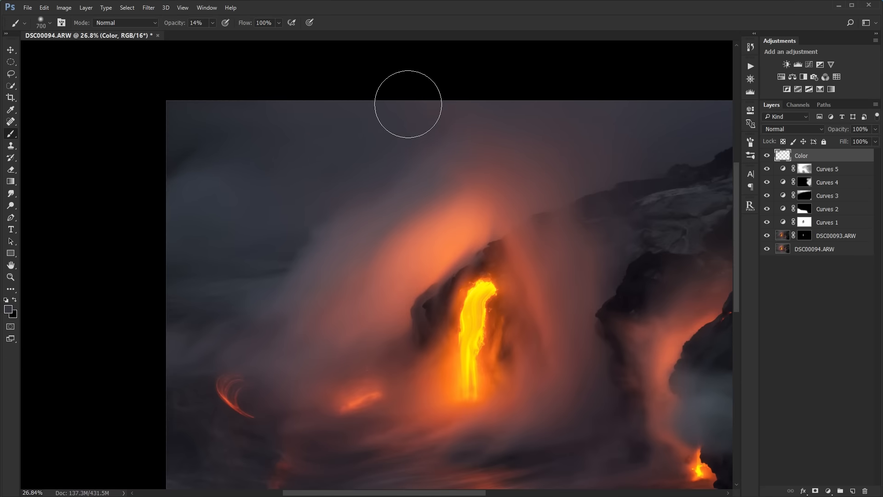
# - Compare the smoke with the Color layer toggled, then set that layer's blending mode to Color
pyautogui.click(767, 156)
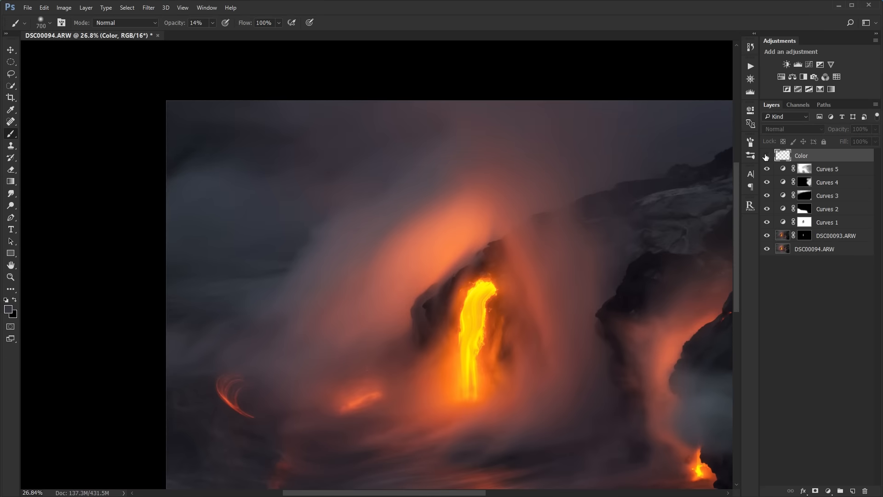
pyautogui.click(767, 155)
pyautogui.click(767, 155)
pyautogui.click(767, 156)
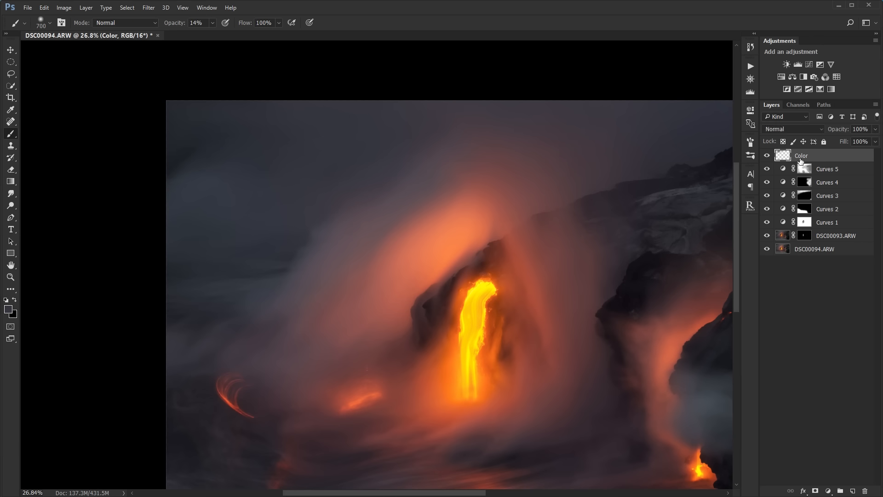
pyautogui.click(804, 127)
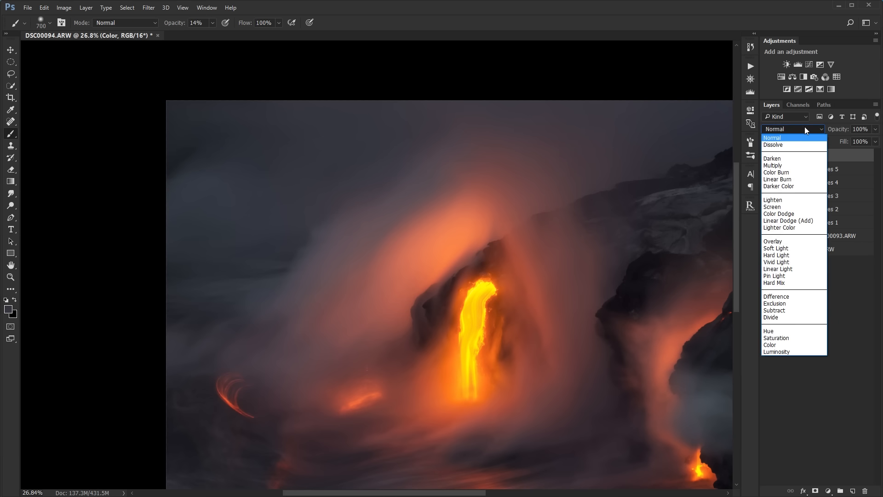
pyautogui.click(777, 346)
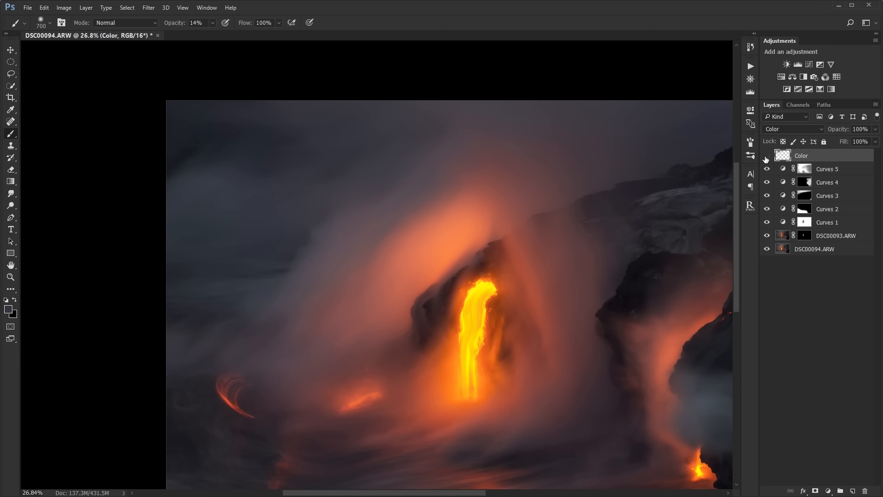
# - Compare the smoke with the Color layer on and off in its new blending mode, and review the full photo
pyautogui.click(765, 158)
pyautogui.click(766, 158)
pyautogui.click(766, 158)
pyautogui.moveTo(460, 140); pyautogui.dragTo(361, 174)
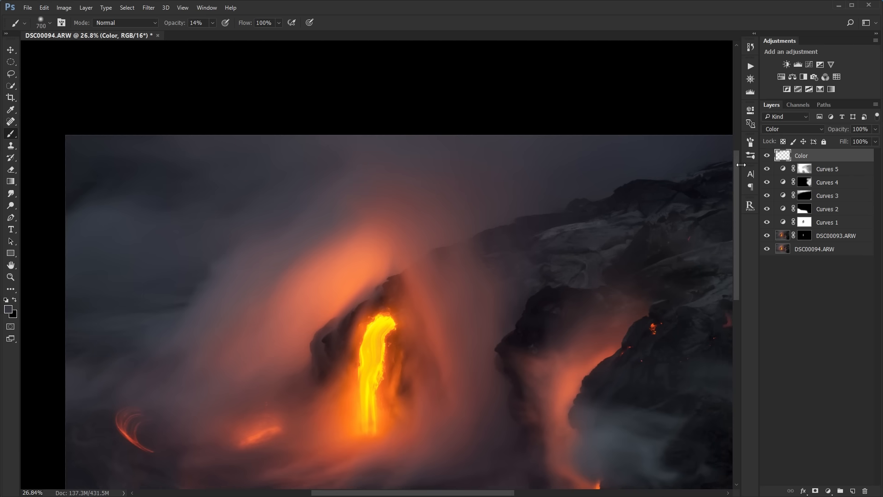
pyautogui.scroll(-4, 606, 218)
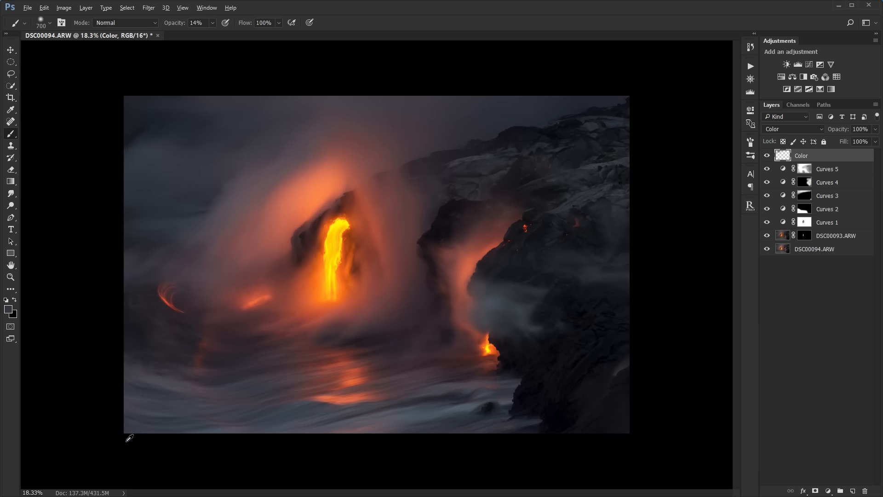
pyautogui.scroll(3, 128, 435)
pyautogui.scroll(-1, 168, 422)
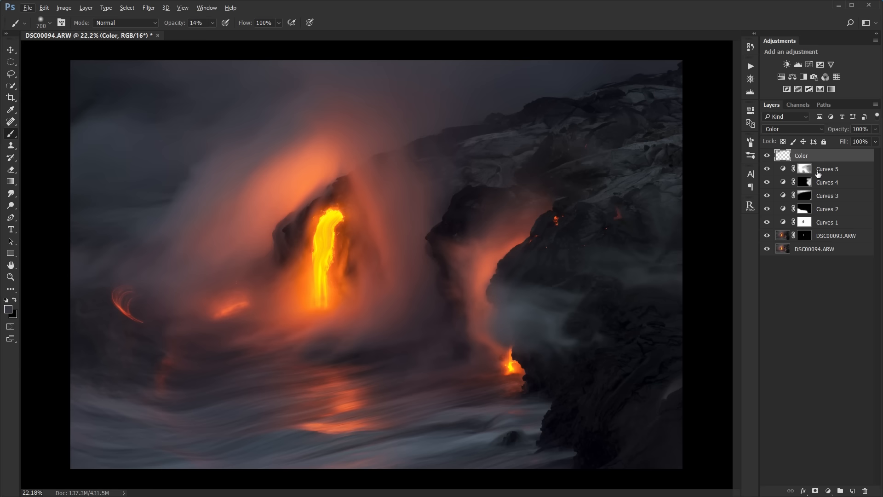
# - Stamp all visible layers into a new top layer and apply a 20-pixel Gaussian Blur to it
pyautogui.hotkey('ctrl', 'shift', 'alt', 'e')
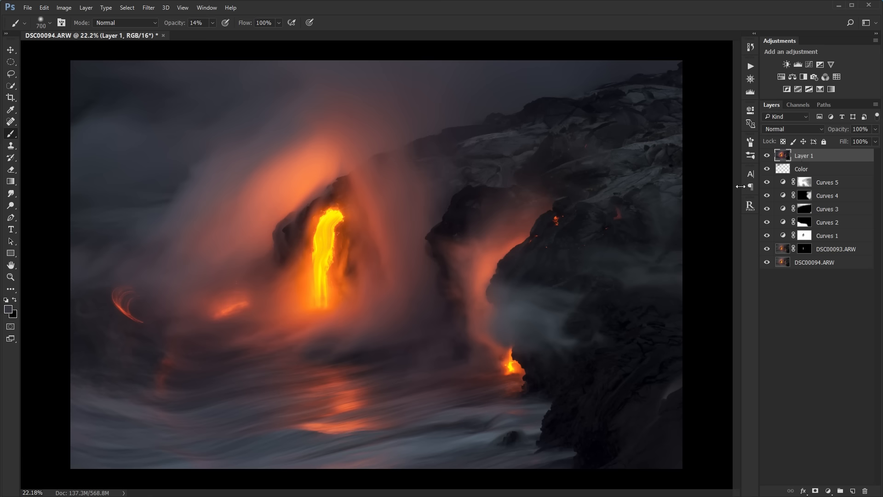
pyautogui.hotkey('ctrl', 'alt', 'f')
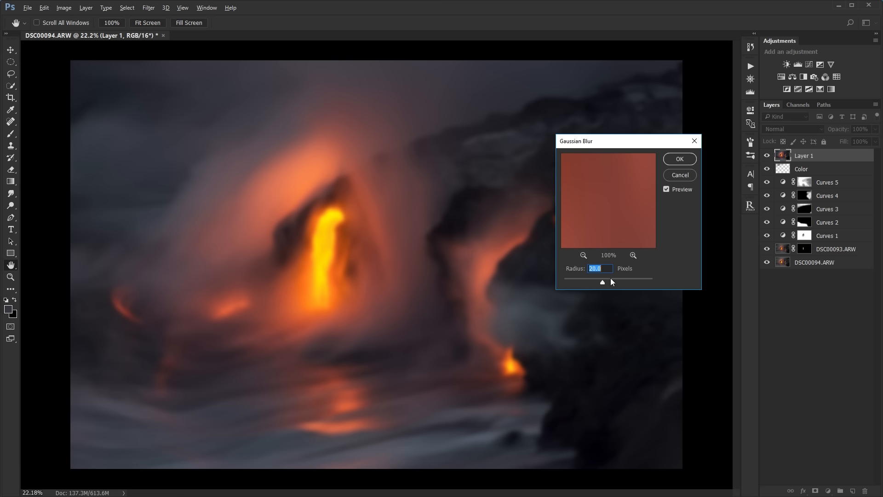
pyautogui.click(679, 158)
pyautogui.press('b')
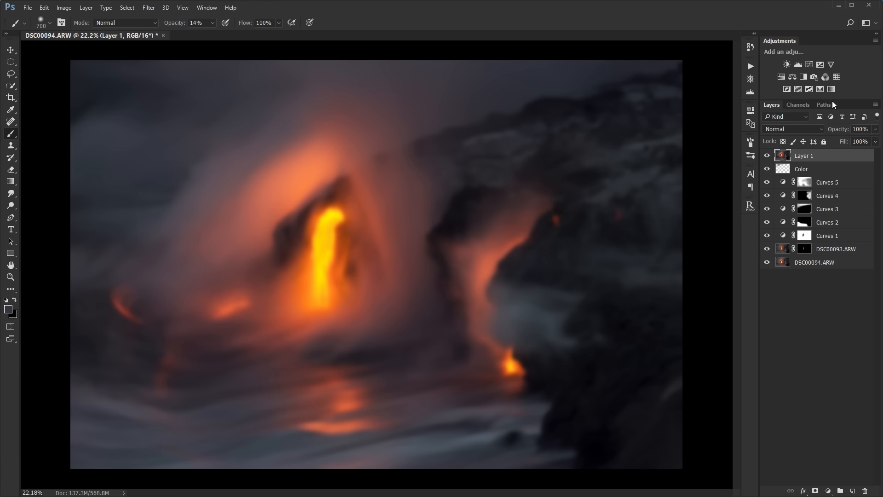
# - Set the blurred layer's opacity to 10% and add a new Curves adjustment layer clipped to it
pyautogui.click(860, 129)
pyautogui.write('1')
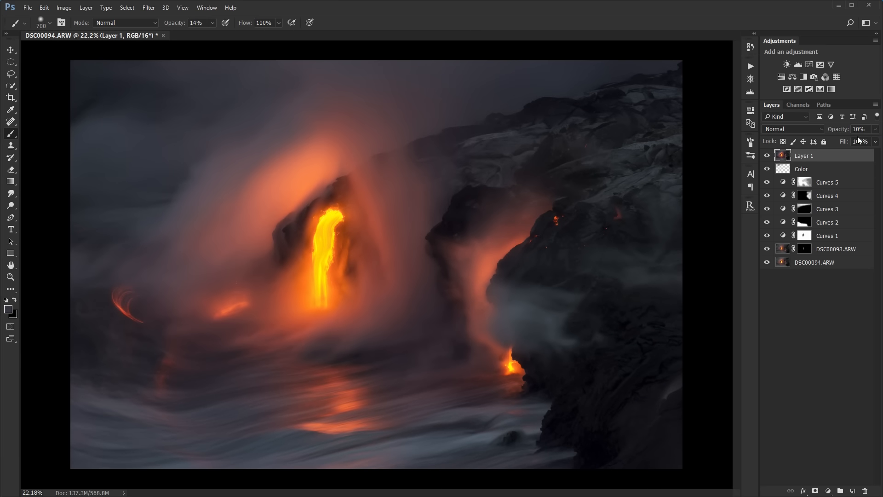
pyautogui.click(810, 66)
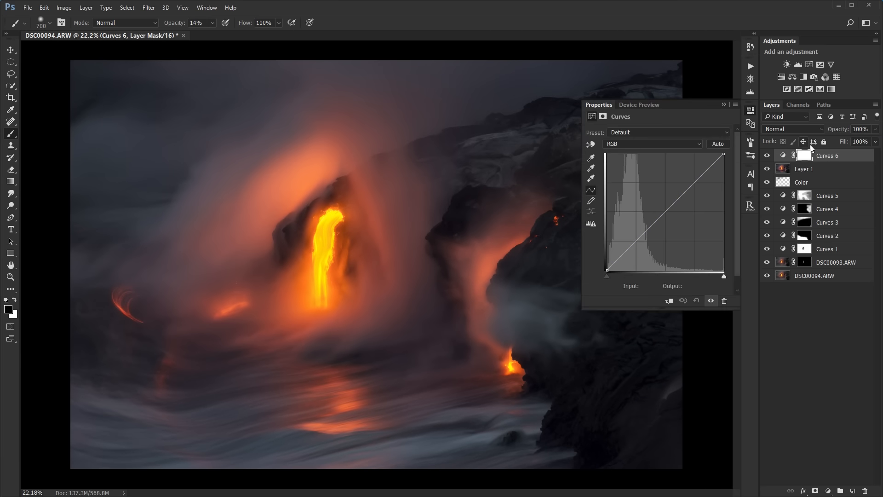
pyautogui.moveTo(817, 160); pyautogui.dragTo(818, 158)
pyautogui.keyDown('alt'); pyautogui.click(818, 160); pyautogui.keyUp('alt')
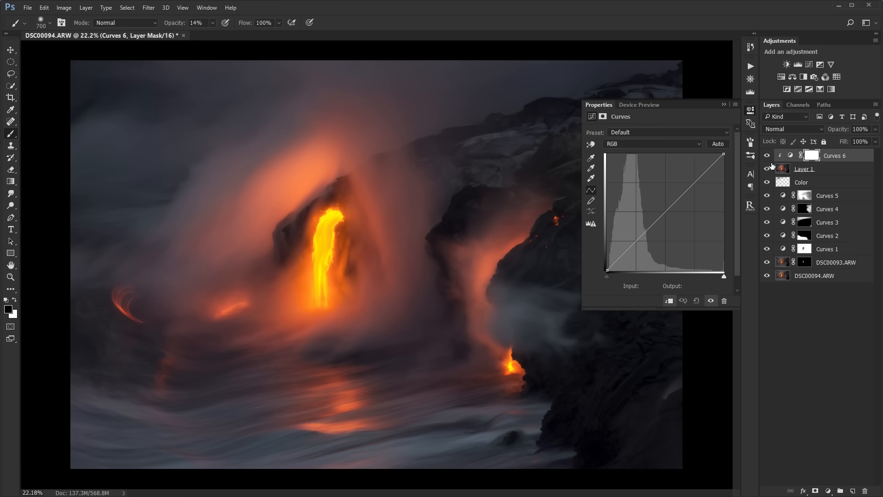
pyautogui.click(789, 156)
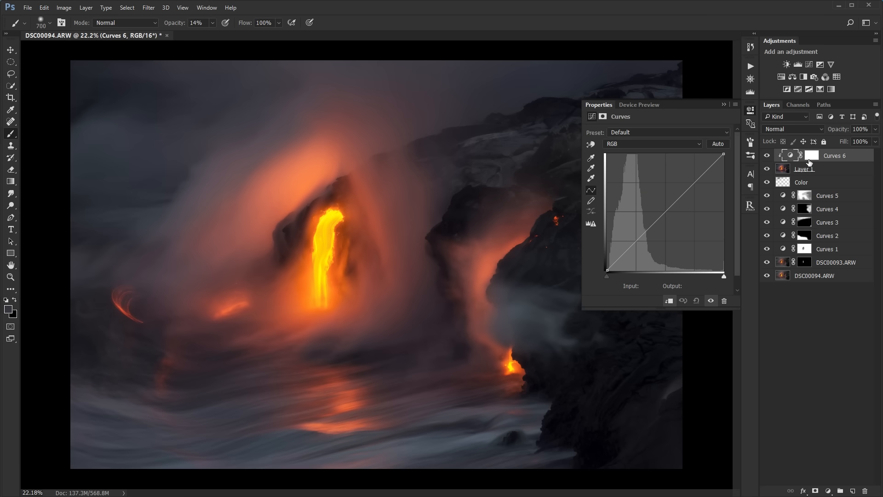
pyautogui.moveTo(828, 161); pyautogui.dragTo(828, 160)
pyautogui.click(823, 173)
pyautogui.click(829, 162)
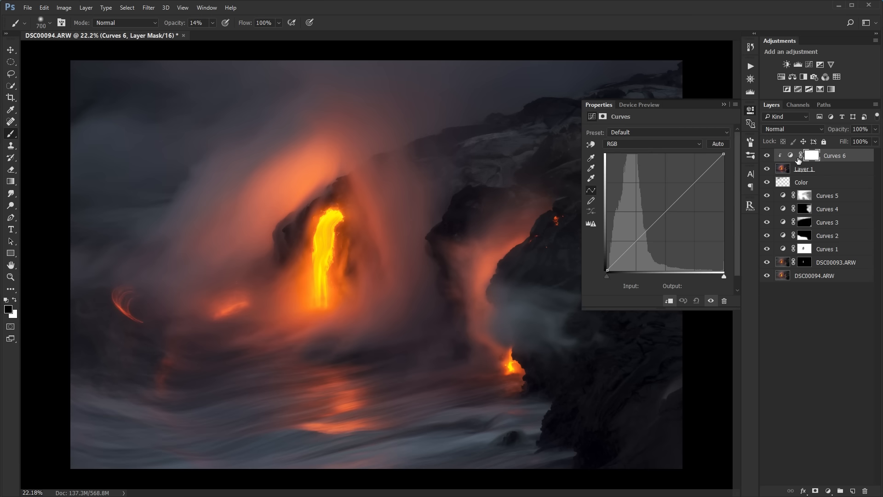
pyautogui.click(824, 173)
pyautogui.click(824, 158)
pyautogui.click(789, 156)
# - Shape the clipped Curves layer into a contrast S-curve by raising the highlights and lowering the shadows
pyautogui.moveTo(698, 179); pyautogui.dragTo(699, 162)
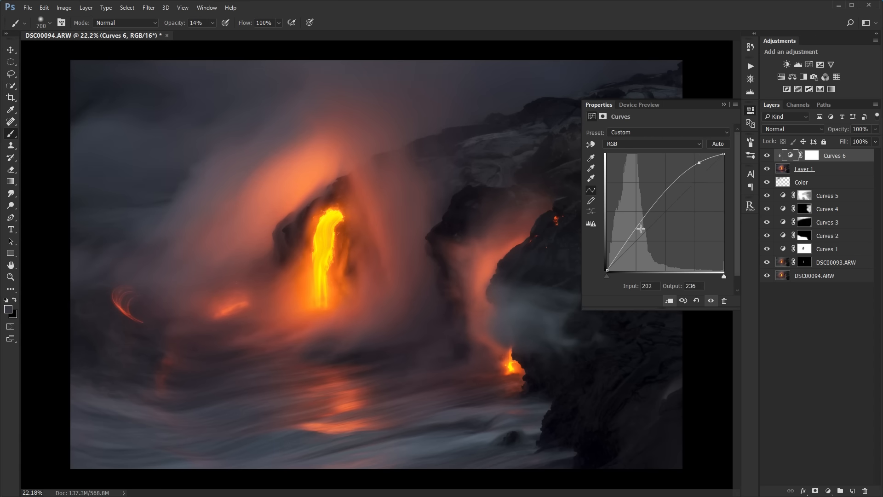
pyautogui.moveTo(641, 229); pyautogui.dragTo(634, 248)
pyautogui.moveTo(694, 166); pyautogui.dragTo(689, 165)
pyautogui.moveTo(632, 248); pyautogui.dragTo(634, 249)
pyautogui.click(722, 105)
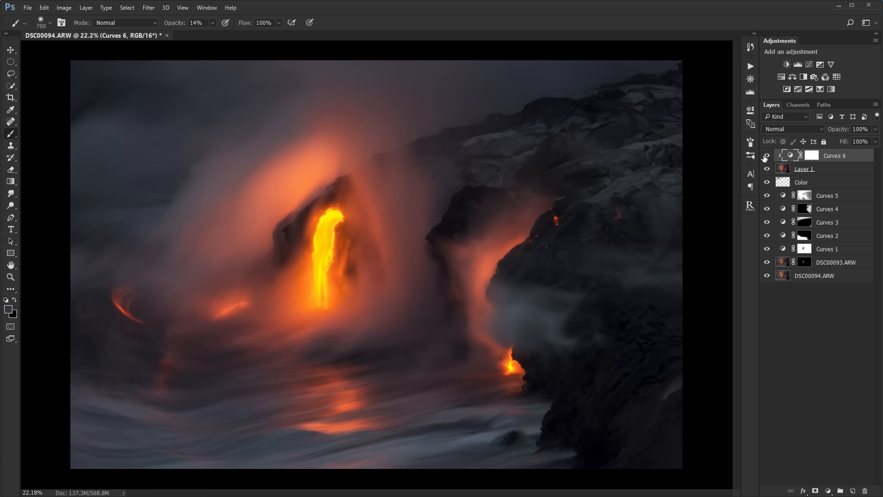
# - Compare the photo with Curves 6 and the blurred Layer 1 on and off, checking the rock and lava details closely
pyautogui.click(766, 157)
pyautogui.click(766, 156)
pyautogui.click(823, 170)
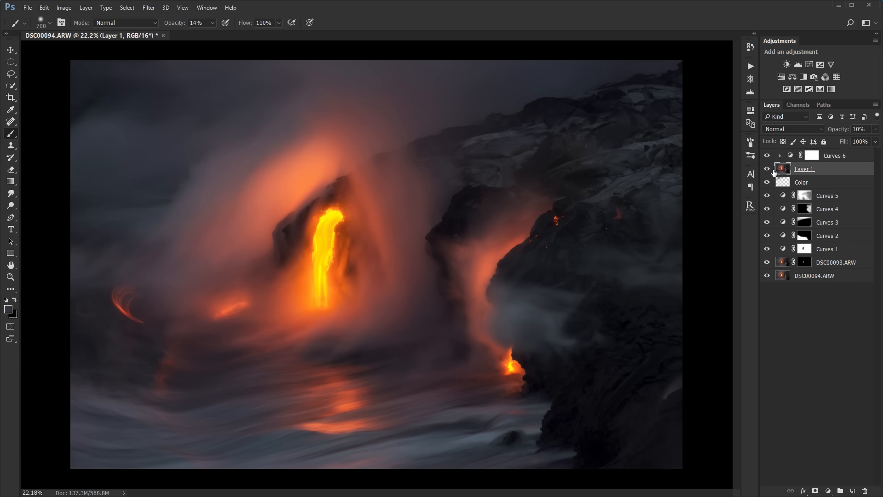
pyautogui.click(768, 170)
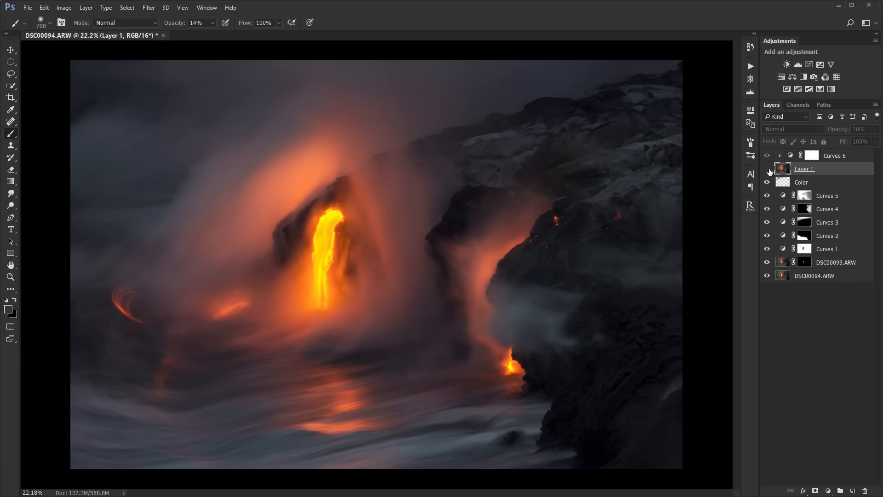
pyautogui.click(768, 169)
pyautogui.click(768, 170)
pyautogui.click(768, 170)
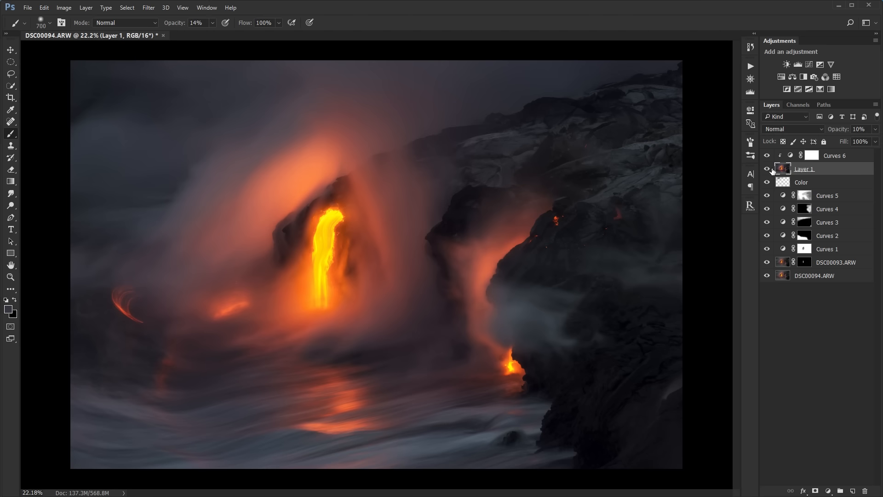
pyautogui.click(768, 170)
pyautogui.click(768, 170)
pyautogui.click(768, 171)
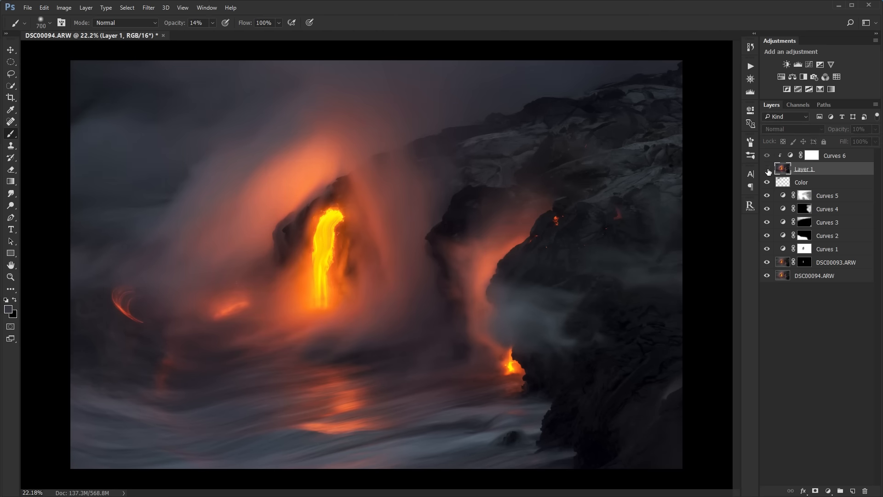
pyautogui.click(768, 171)
pyautogui.click(768, 171)
pyautogui.scroll(5, 449, 181)
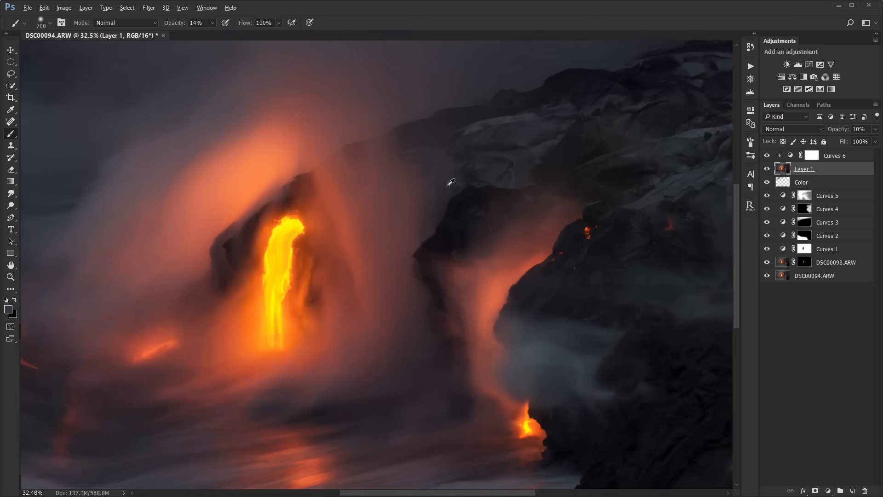
pyautogui.click(768, 171)
pyautogui.click(768, 171)
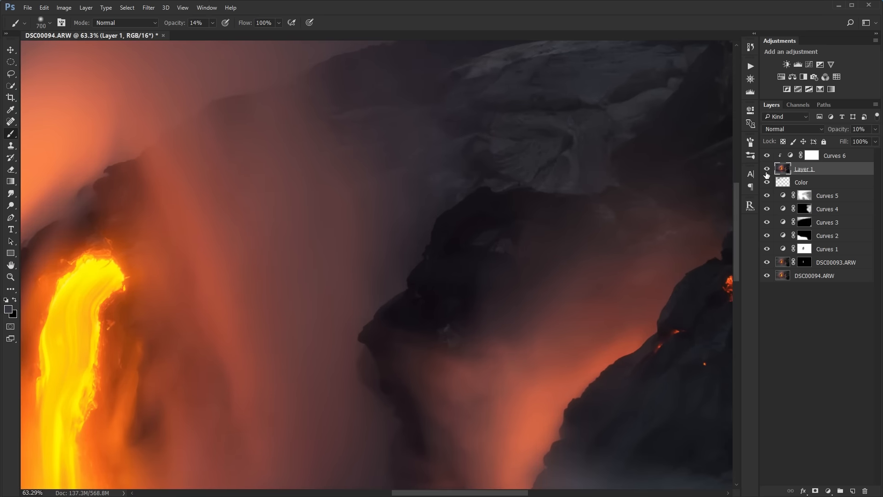
pyautogui.scroll(-5, 513, 208)
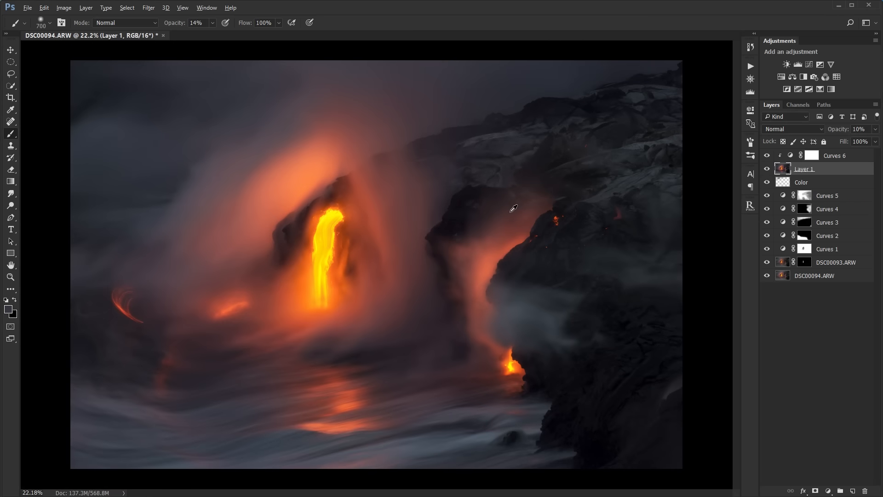
# - Hide every layer except the DSC00094.ARW base layer to review the unedited photo
pyautogui.click(804, 322)
pyautogui.click(10, 49)
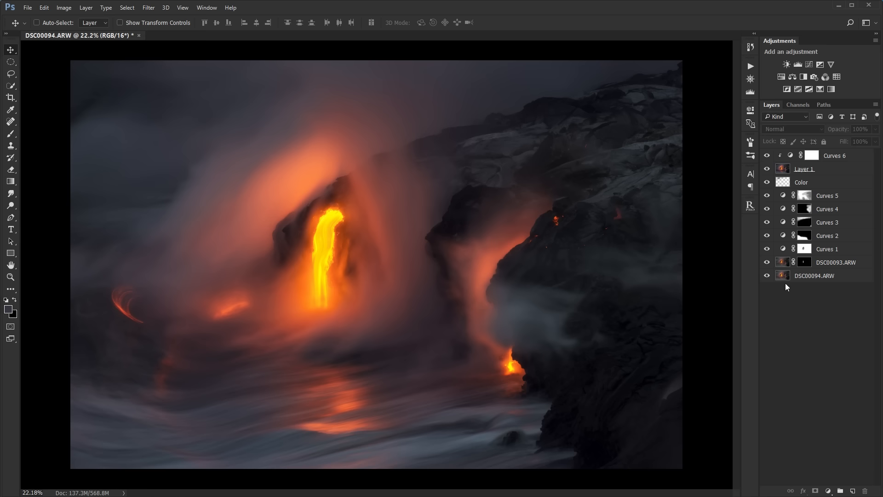
pyautogui.click(810, 276)
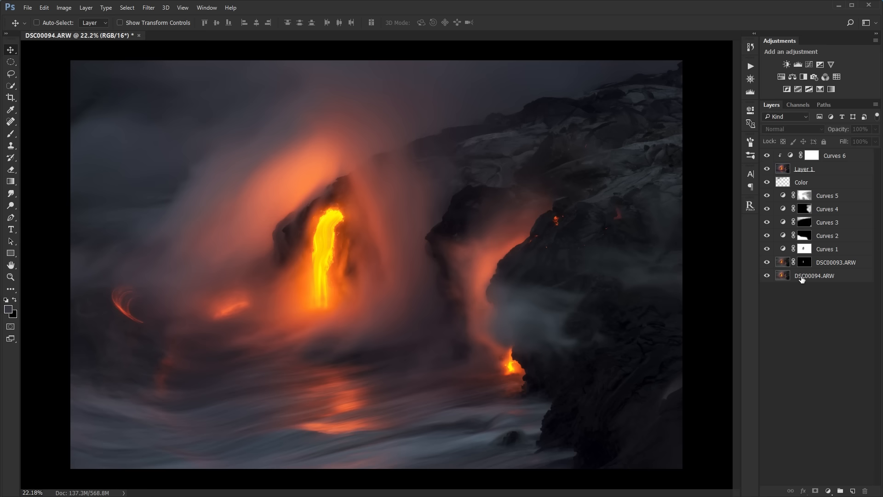
pyautogui.keyDown('alt'); pyautogui.click(768, 276); pyautogui.keyUp('alt')
pyautogui.keyDown('alt'); pyautogui.click(768, 276); pyautogui.keyUp('alt')
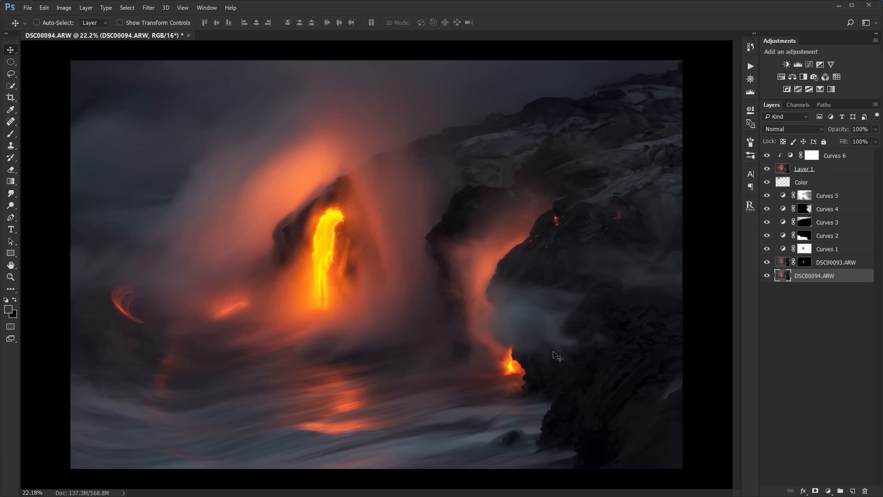
pyautogui.click(828, 263)
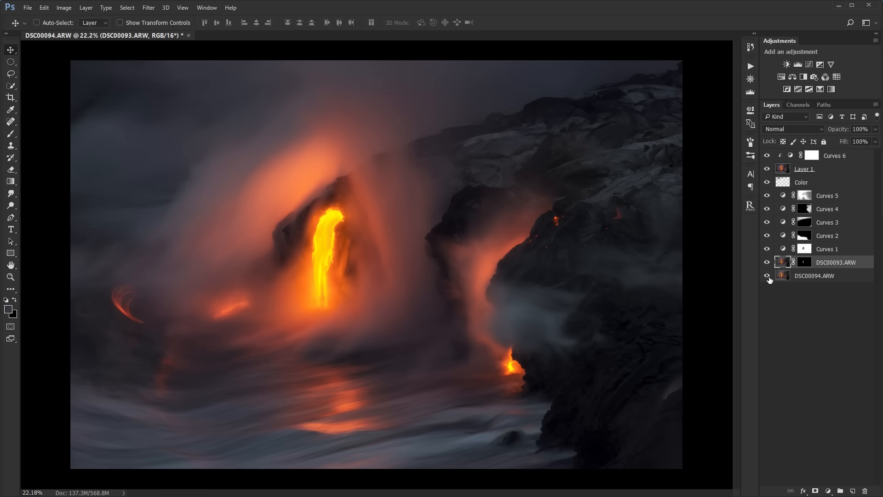
pyautogui.keyDown('alt'); pyautogui.click(767, 277); pyautogui.keyUp('alt')
pyautogui.click(808, 275)
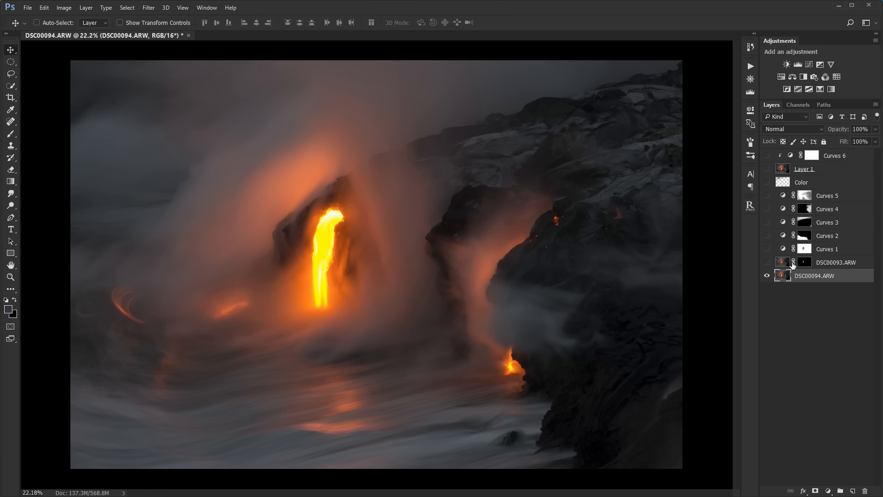
# - Show the masked DSC00093.ARW layer and the Curves 1 layer again to review their effect on the lava
pyautogui.click(774, 265)
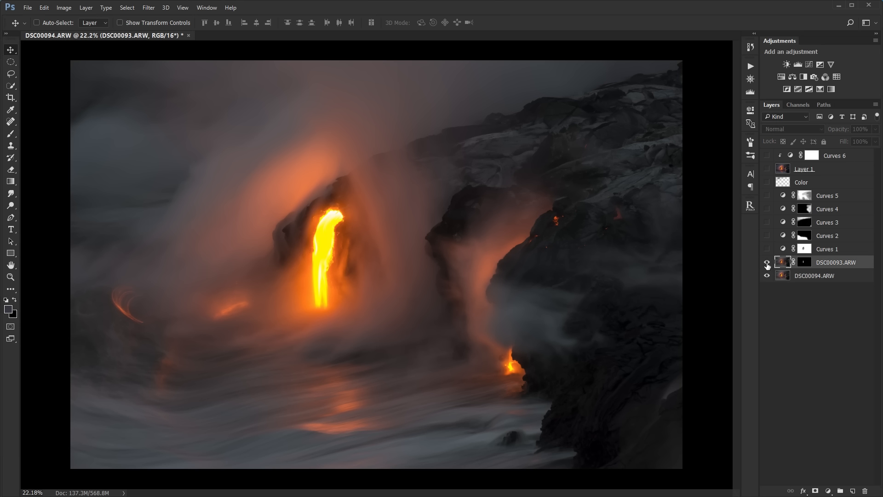
pyautogui.click(767, 263)
pyautogui.click(803, 263)
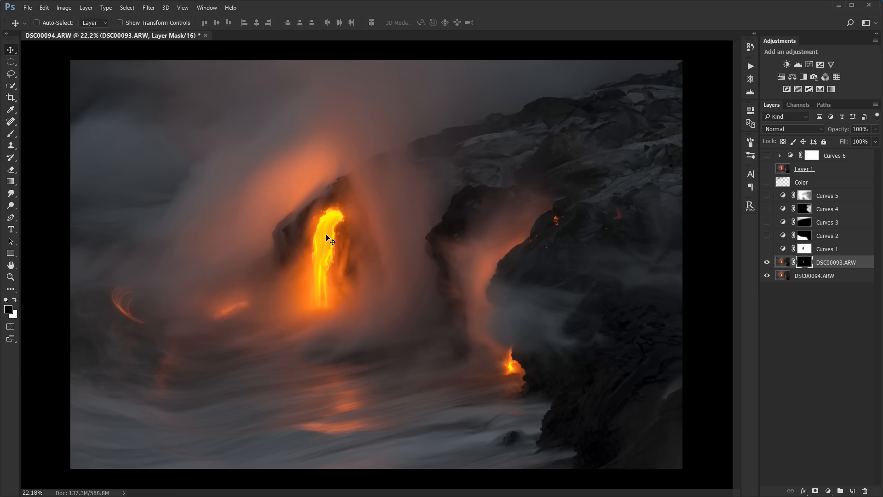
pyautogui.click(825, 249)
pyautogui.click(767, 249)
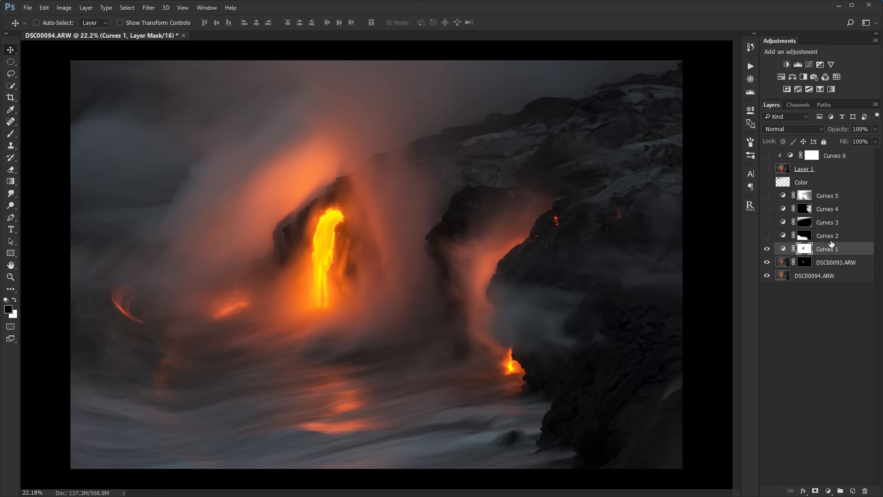
# - Show the Curves 2 and Curves 3 layers again and compare the photo with Curves 3 toggled
pyautogui.hotkey('alt', ']')
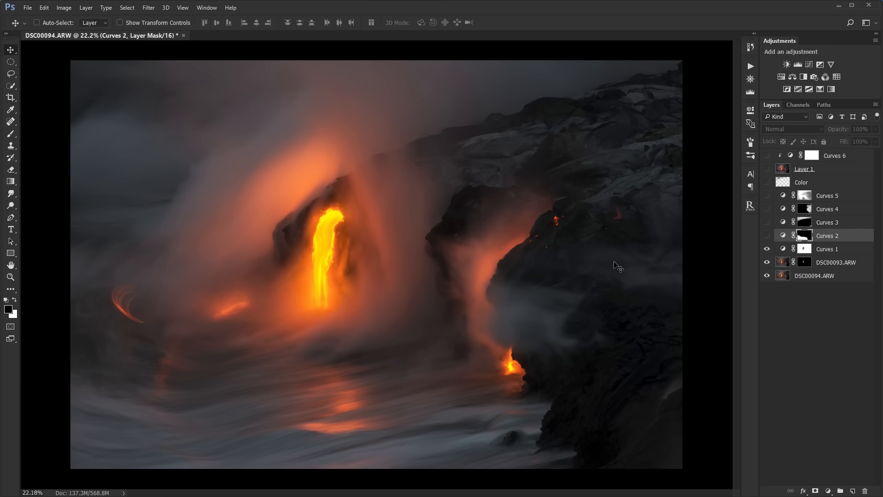
pyautogui.click(767, 236)
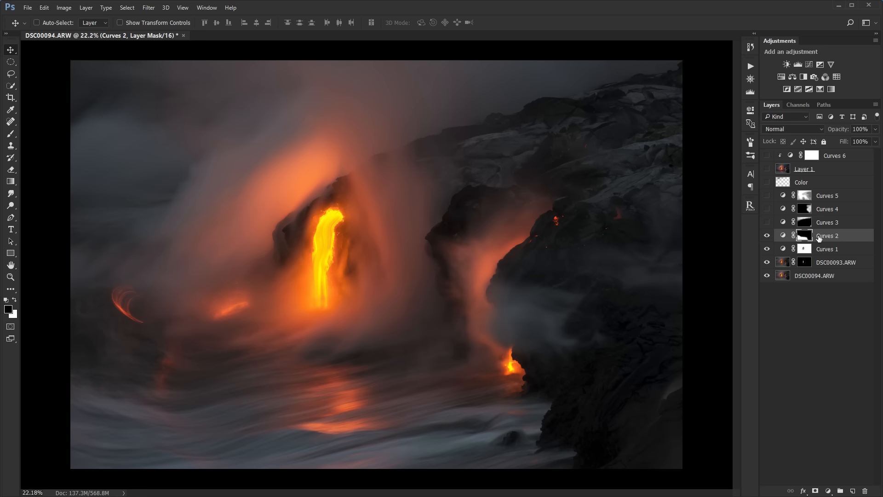
pyautogui.click(826, 222)
pyautogui.click(767, 222)
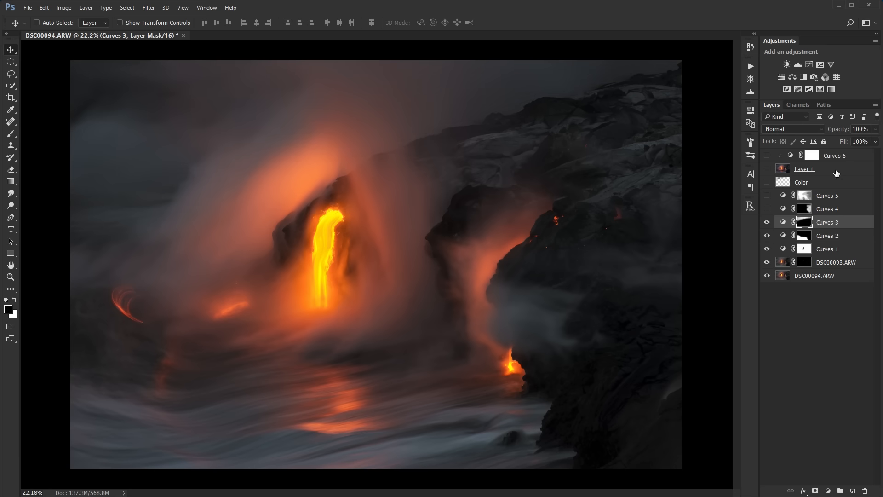
pyautogui.click(767, 223)
pyautogui.click(767, 223)
pyautogui.click(767, 222)
pyautogui.click(767, 222)
# - Show the Curves 4 and Curves 5 layers again to review their effect on the photo
pyautogui.click(826, 212)
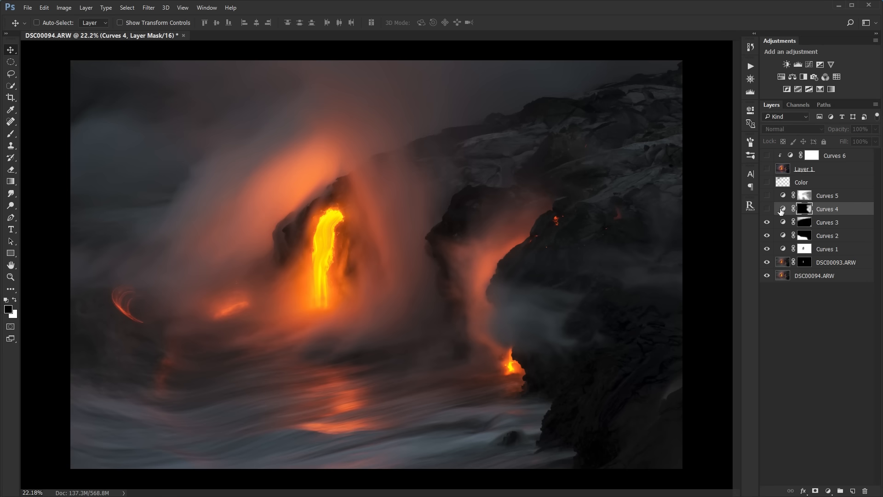
pyautogui.click(766, 210)
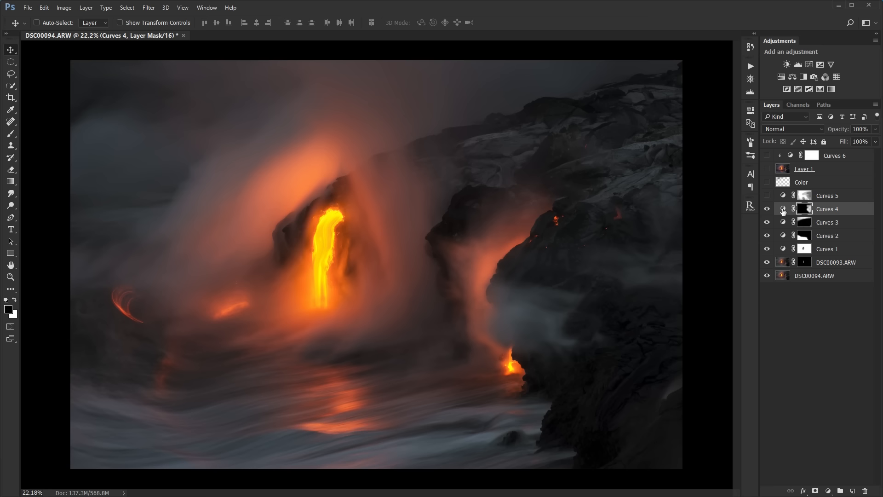
pyautogui.click(767, 210)
pyautogui.click(766, 209)
pyautogui.click(771, 198)
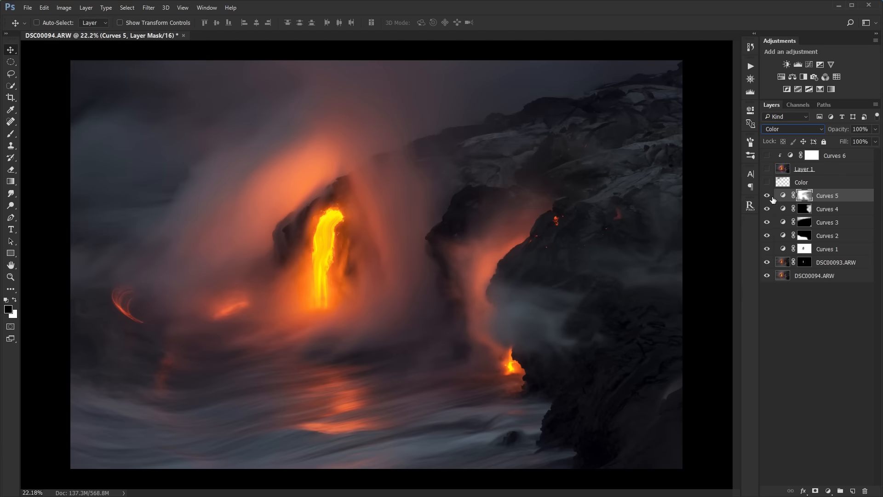
# - Examine the Blue channel curve of Curves 5 and compare the photo with that layer on and off
pyautogui.doubleClick(784, 195)
pyautogui.click(647, 145)
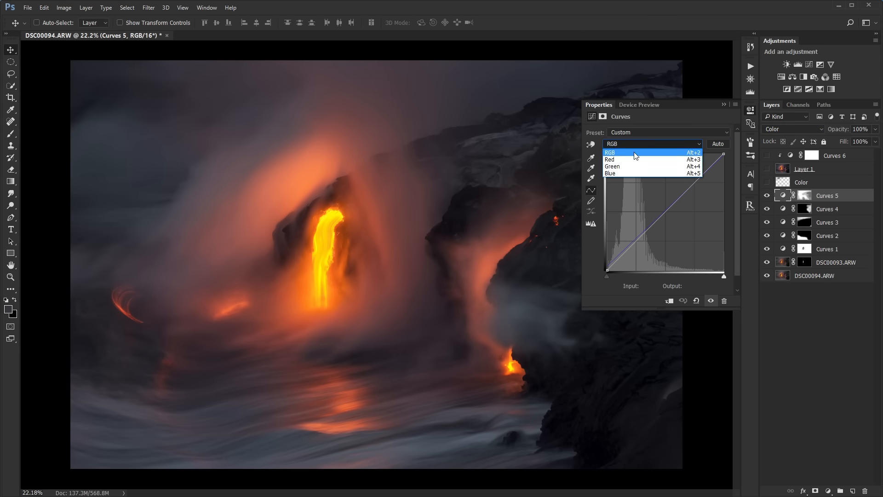
pyautogui.click(676, 171)
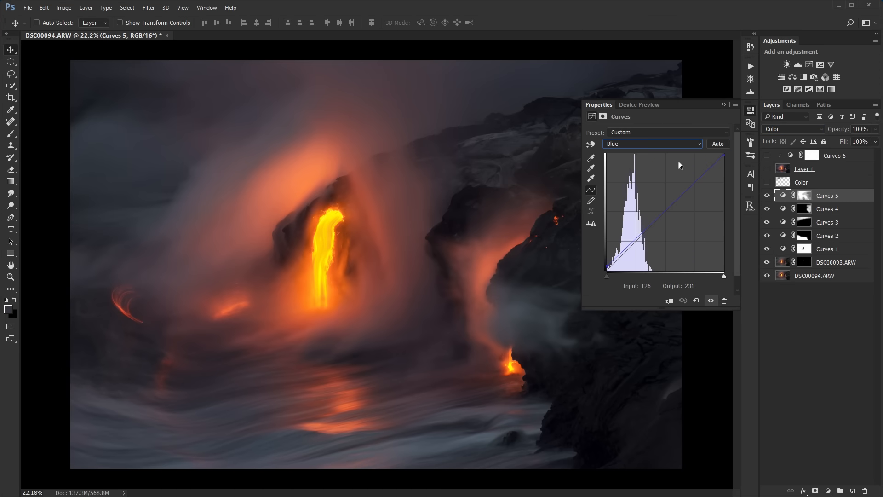
pyautogui.click(722, 105)
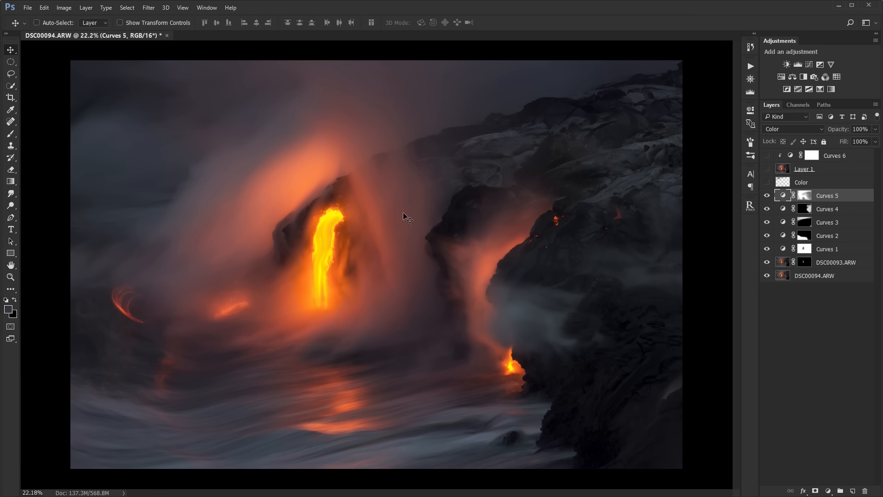
pyautogui.click(767, 195)
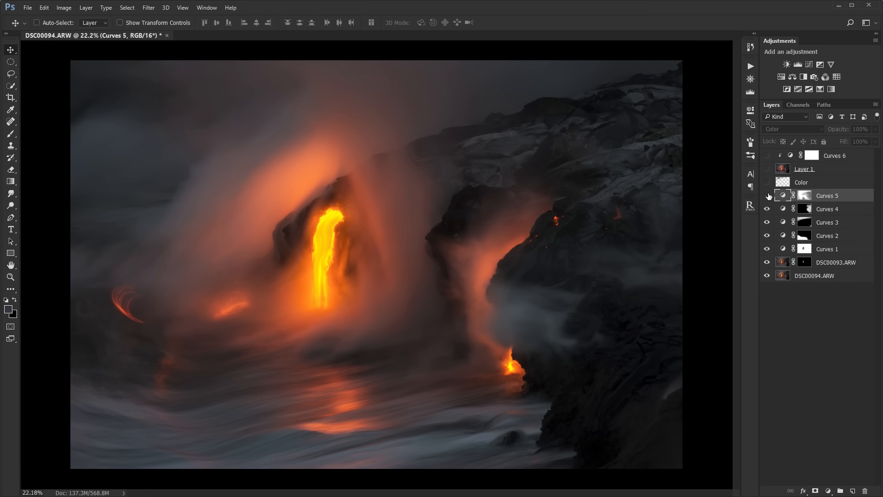
pyautogui.click(768, 195)
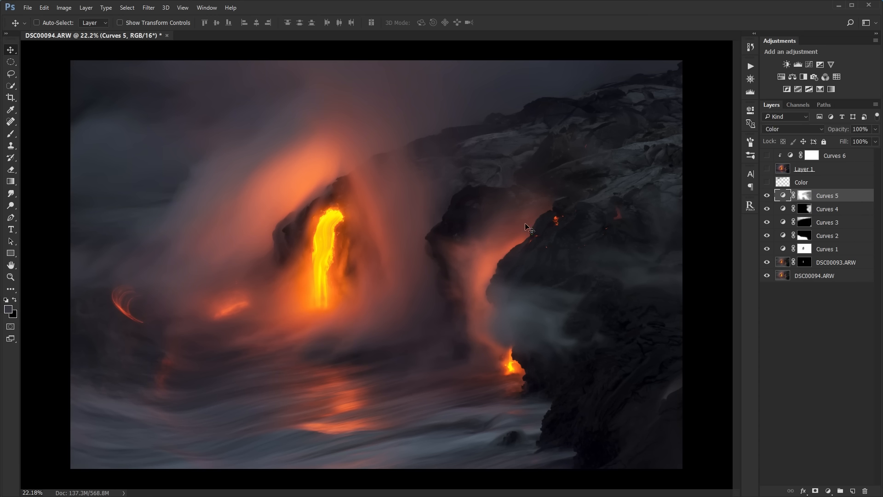
# - Show the Color layer and compare the photo with it toggled, and show the blurred Layer 1 again
pyautogui.click(824, 183)
pyautogui.click(767, 183)
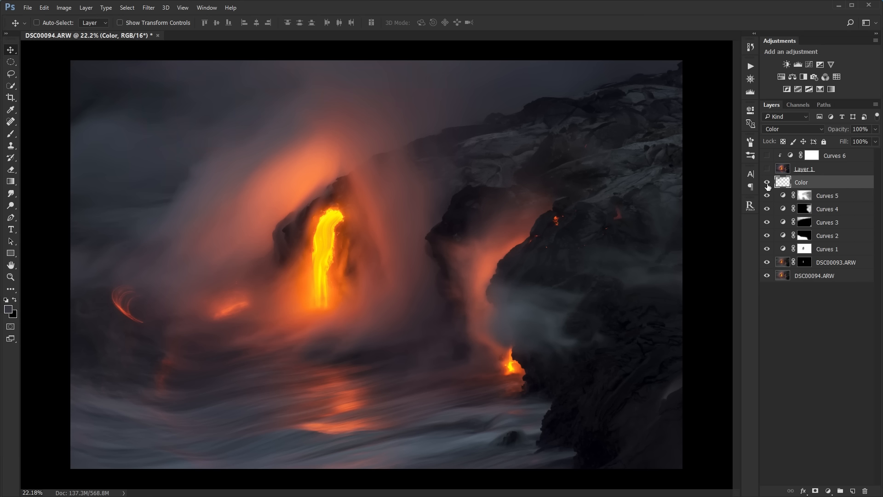
pyautogui.click(767, 184)
pyautogui.click(767, 184)
pyautogui.click(777, 170)
pyautogui.click(767, 170)
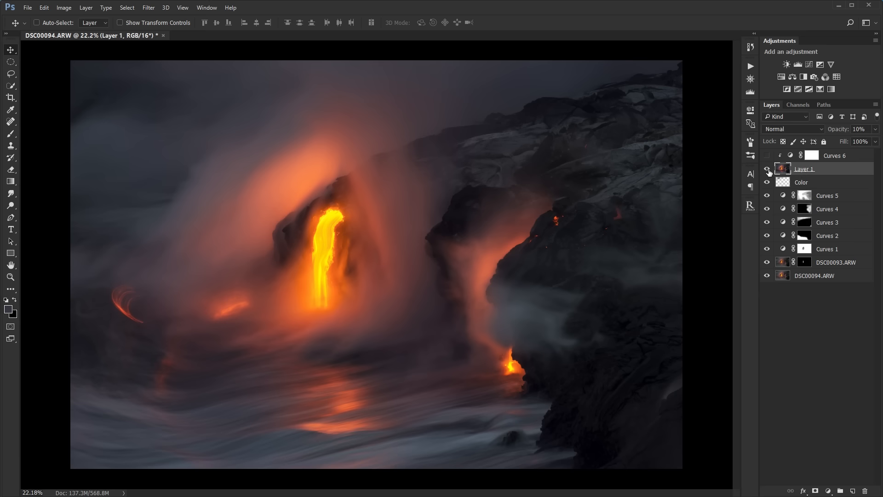
# - Show Curves 6 again and review the full finished photo with all layers deselected
pyautogui.click(768, 156)
pyautogui.click(836, 158)
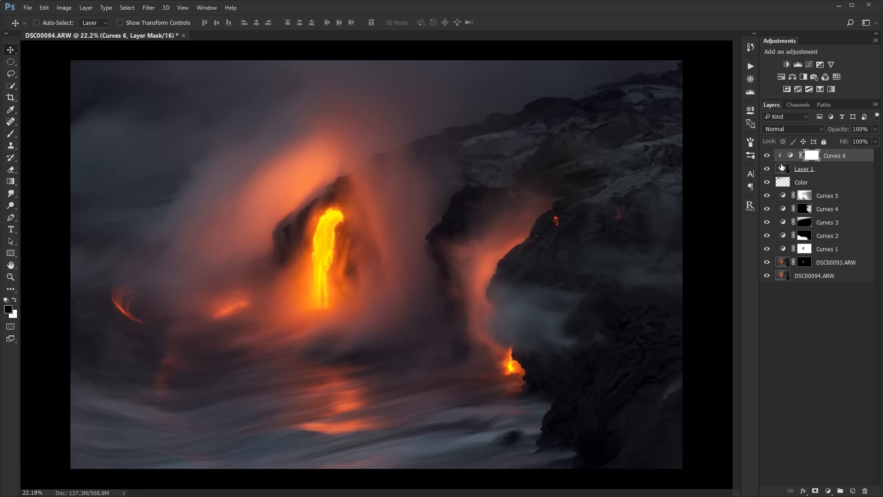
pyautogui.scroll(2, 688, 180)
pyautogui.scroll(-2, 636, 186)
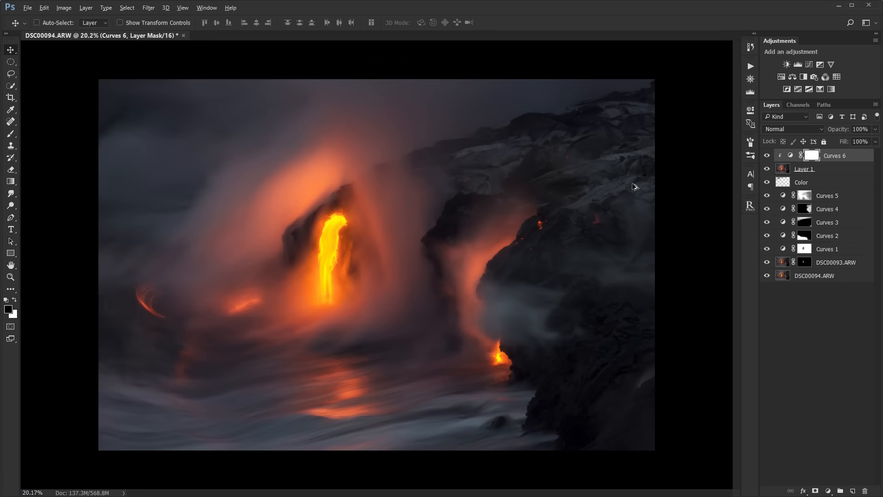
pyautogui.click(810, 297)
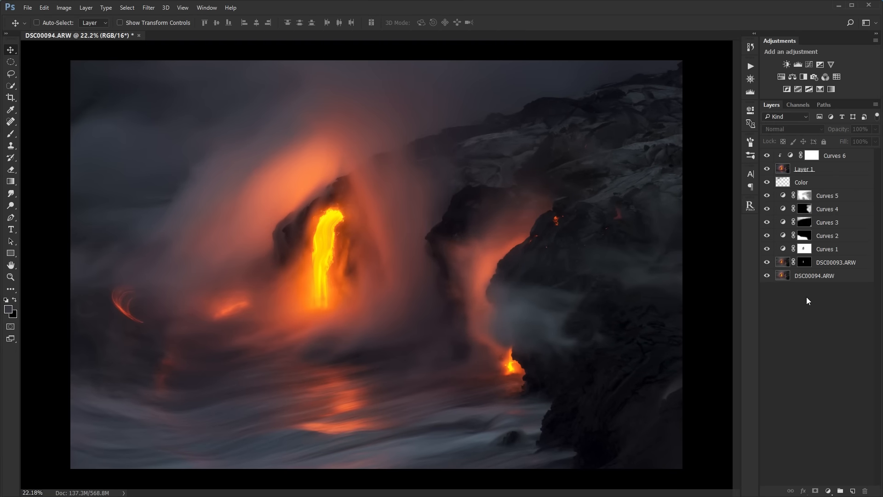